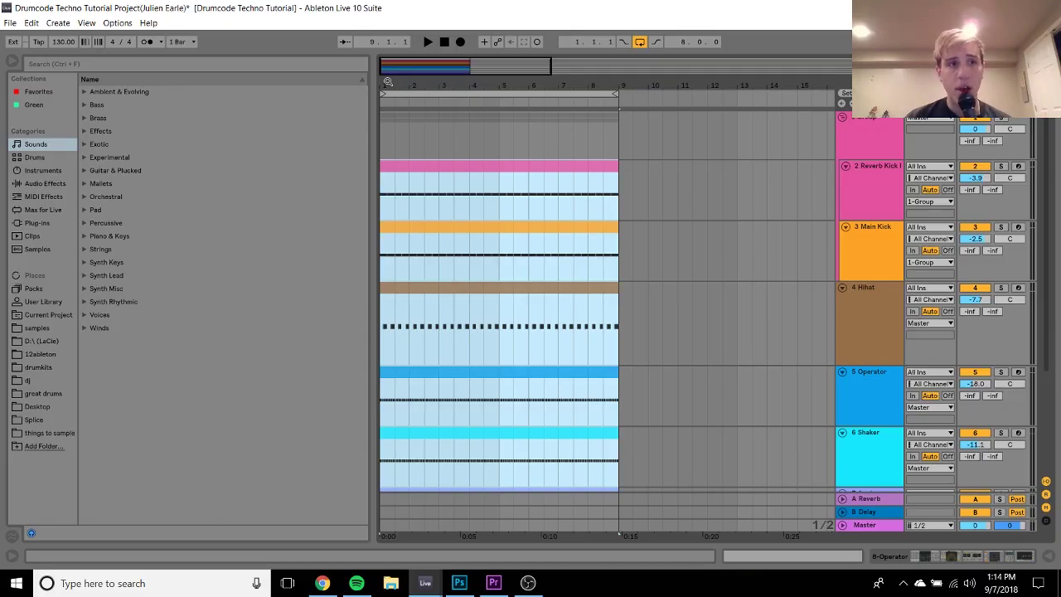
- Switch to full-screen view and solo the kick group track to audition it from the loop start
key("F11")
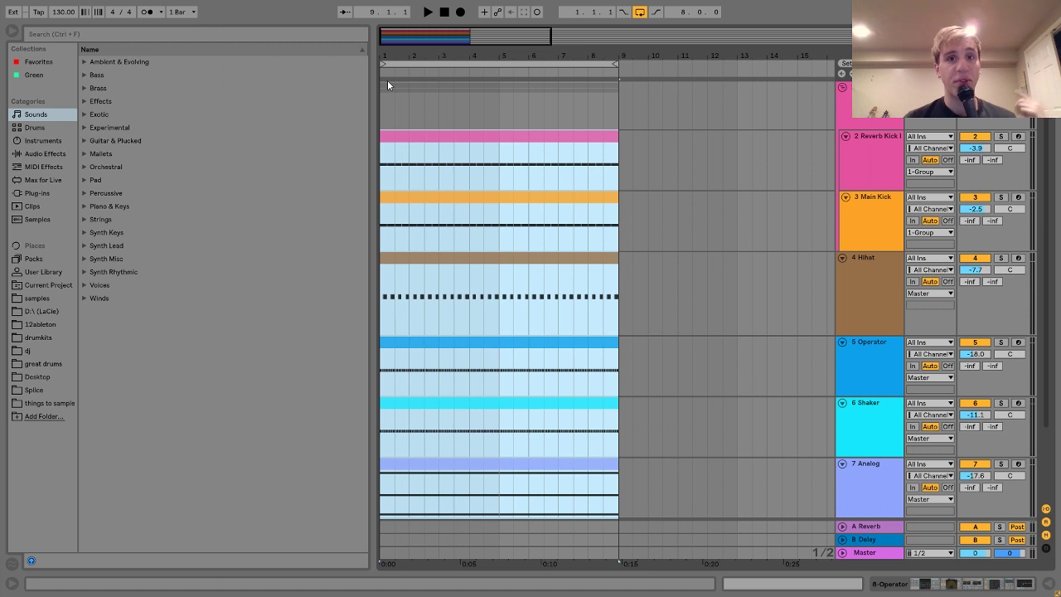
left_click(388, 82)
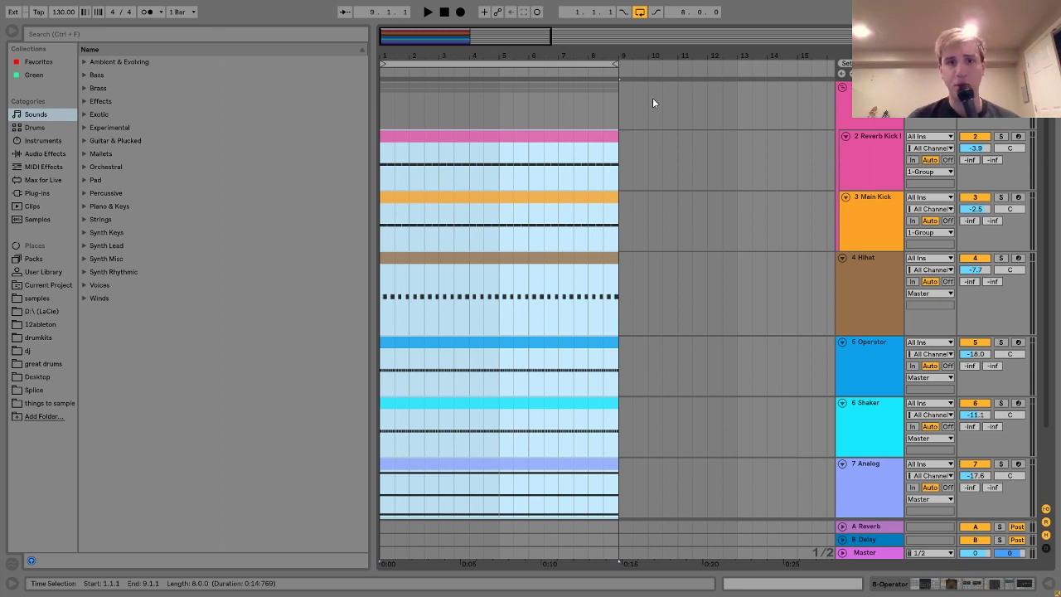
left_click(823, 126)
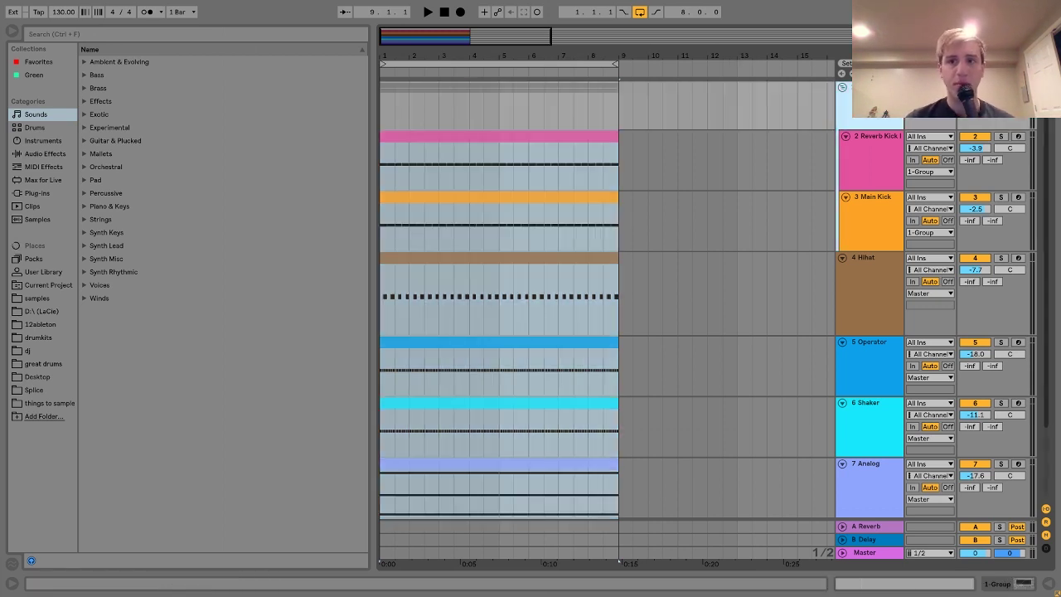
left_click(940, 124)
key("space")
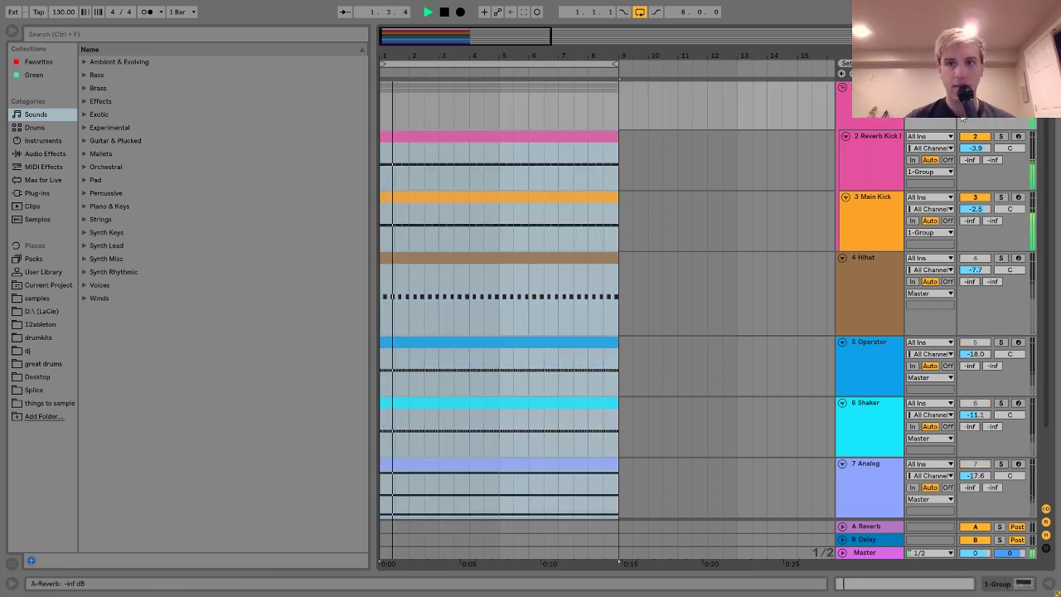
key("space")
- Solo the Reverb Kick track inside the group, show its device chain and play it
left_click(859, 172)
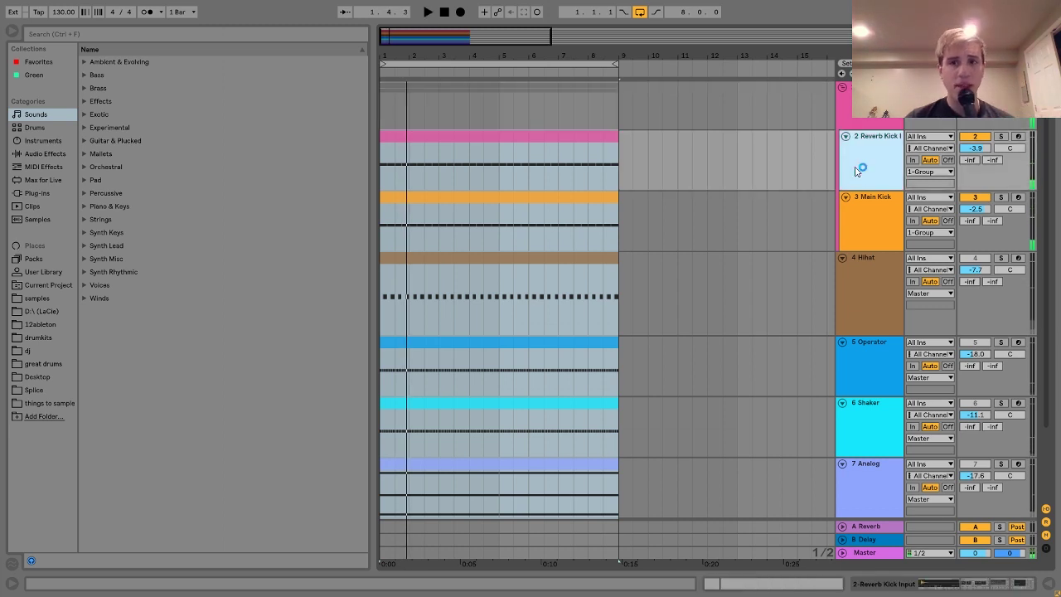
left_click(1001, 137)
double_click(897, 148)
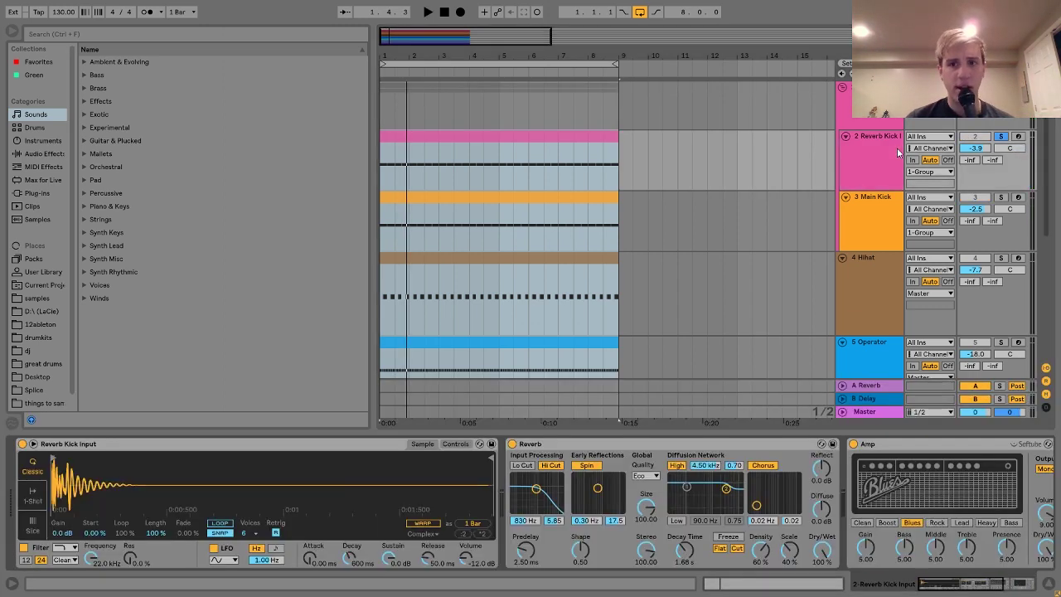
key("space")
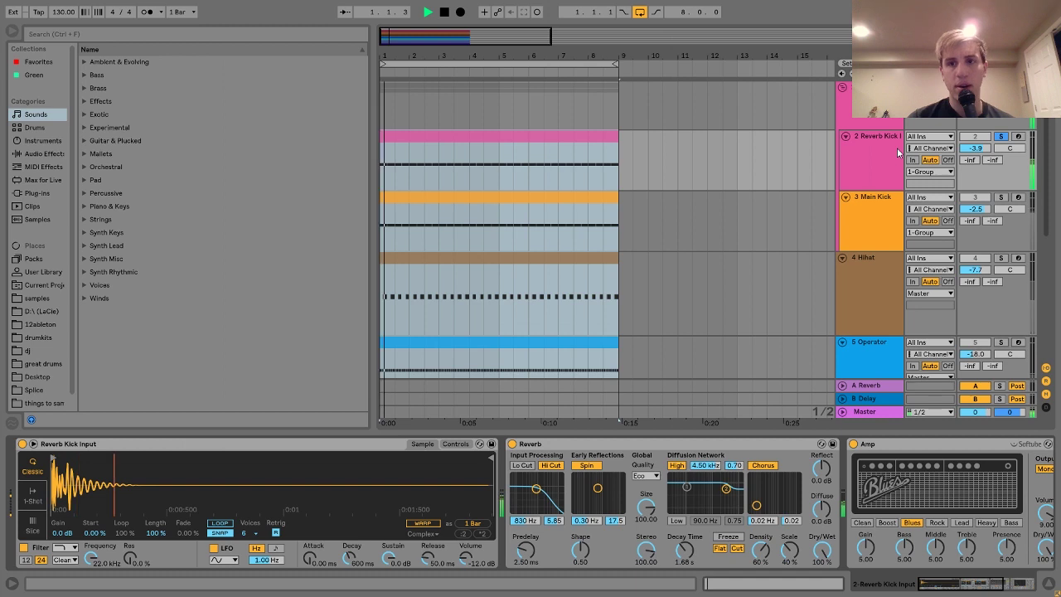
key("space")
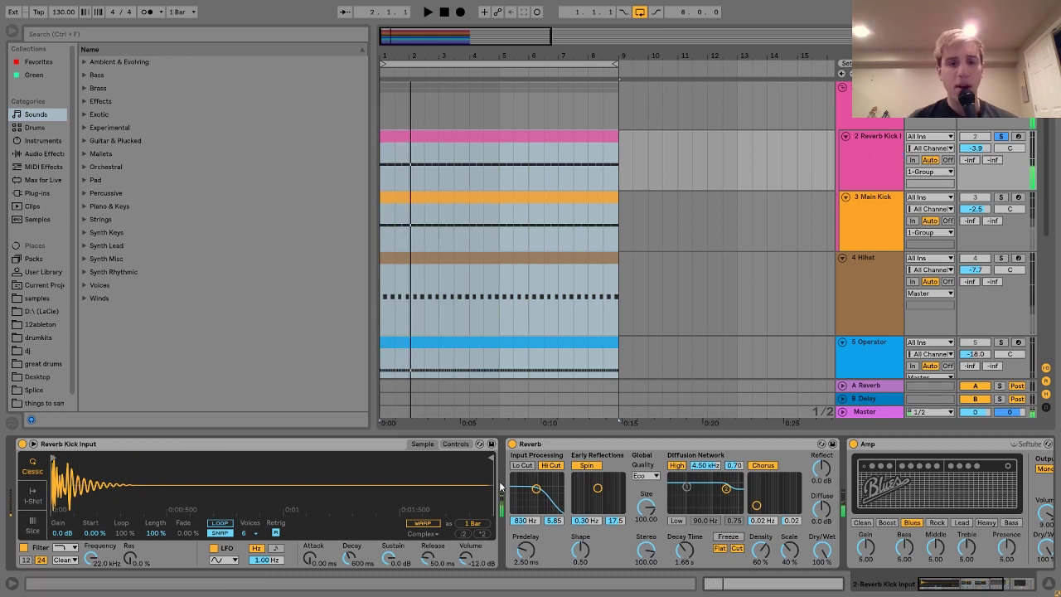
- Bypass Reverb, Amp and Auto Filter on the Reverb Kick track and play the dry kick sample
left_click(513, 444)
scroll(498, 464, "right", 5)
left_click(481, 445)
left_click(710, 445)
key("space")
scroll(710, 481, "left", 5)
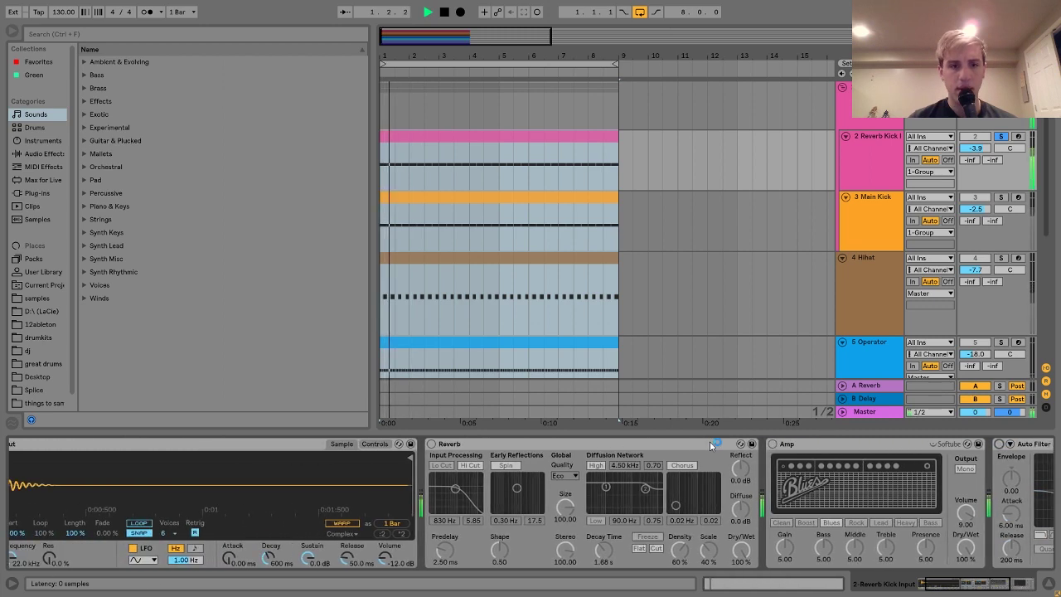
key("space")
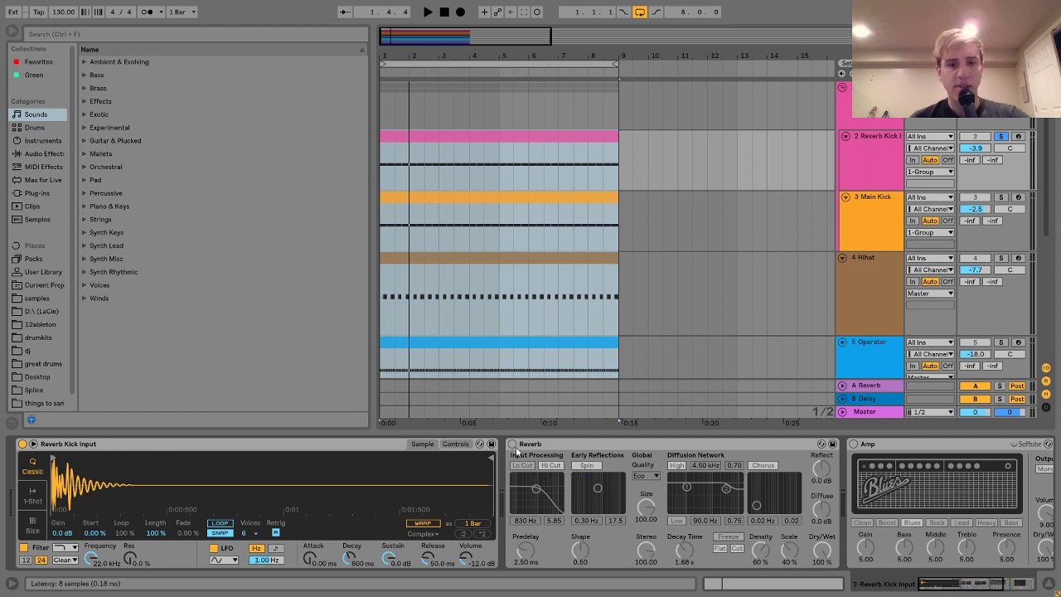
- Re-enable the Reverb device on the Reverb Kick track and listen to the kick with reverb only
left_click(513, 444)
key("space")
scroll(516, 450, "left", 3)
scroll(516, 448, "right", 2)
key("space")
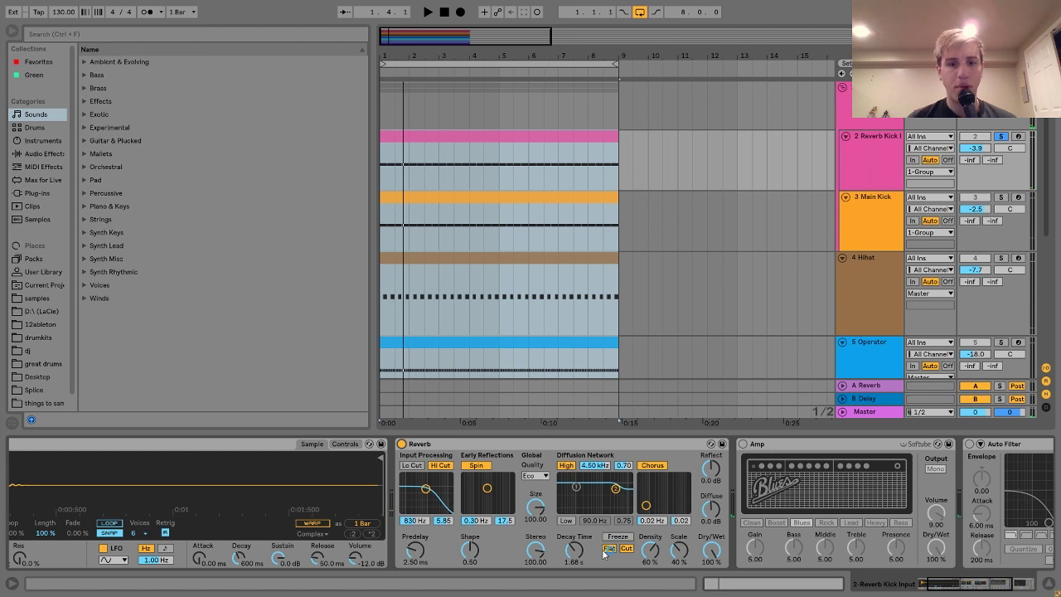
- Re-enable the Amp device after the Reverb and listen to the Reverb Kick with both effects
scroll(573, 555, "right", 5)
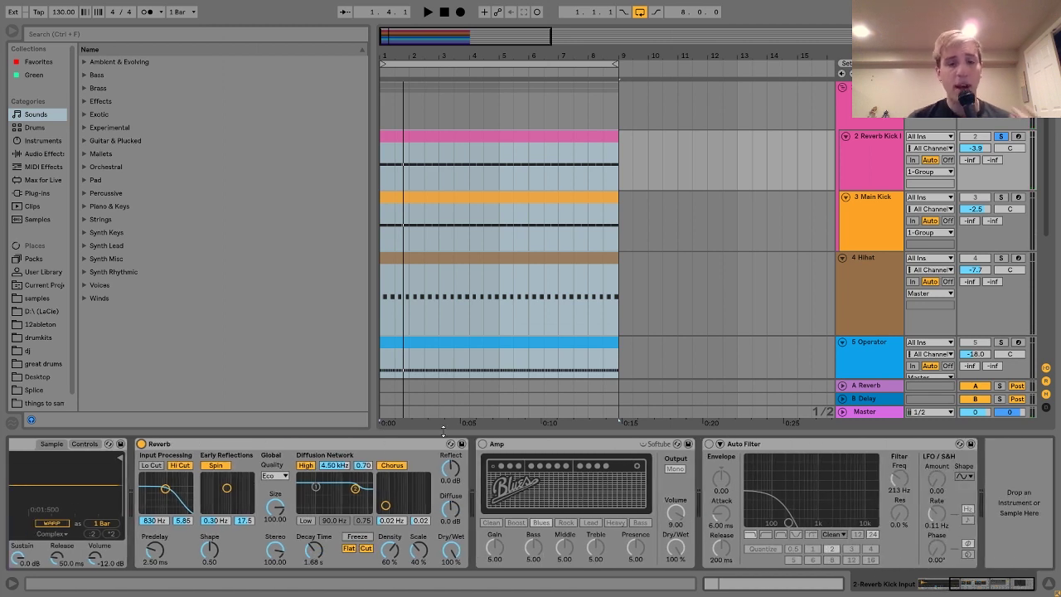
left_click(482, 444)
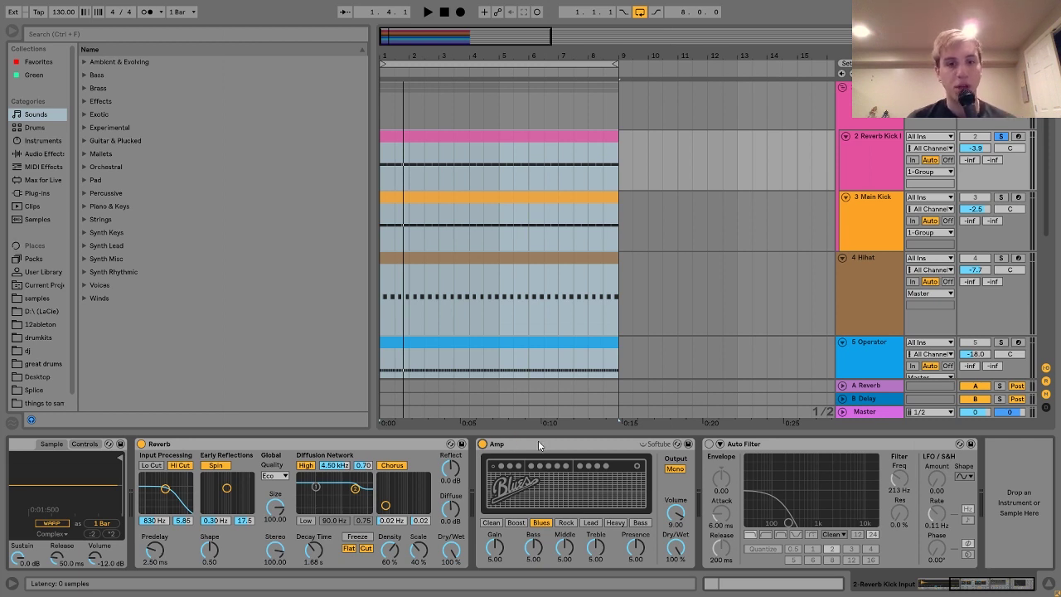
key("space")
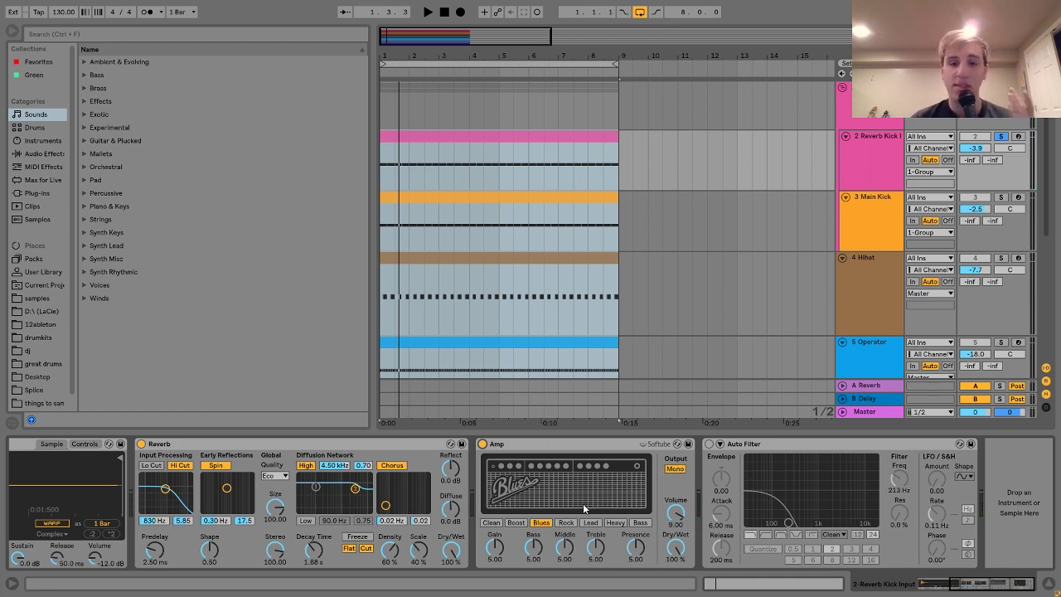
- Re-enable the Auto Filter on the Reverb Kick track and compare the sound with and without it
left_click(709, 444)
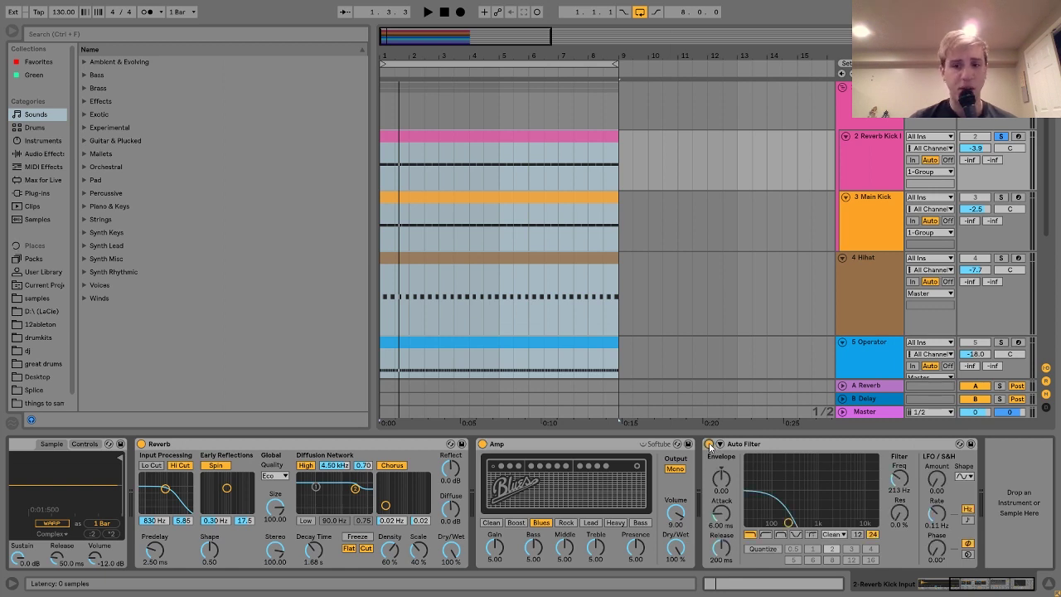
key("space")
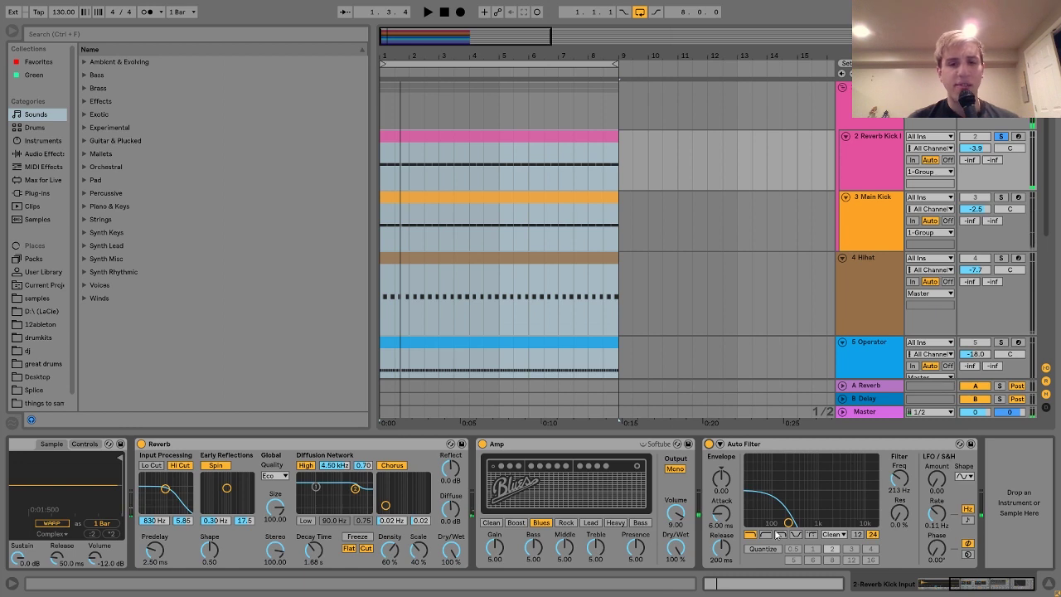
left_click(709, 445)
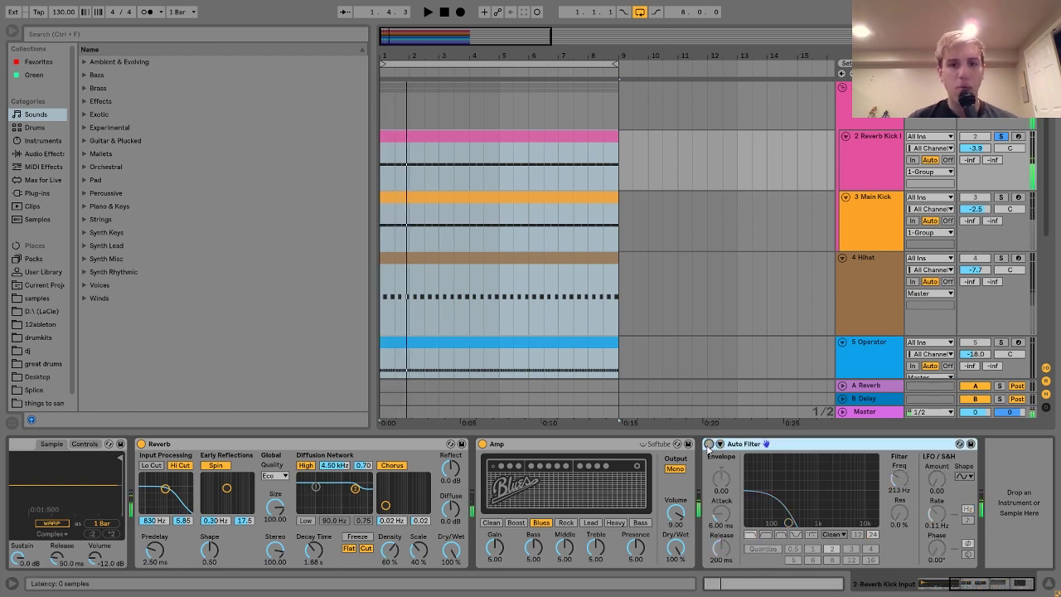
left_click(709, 444)
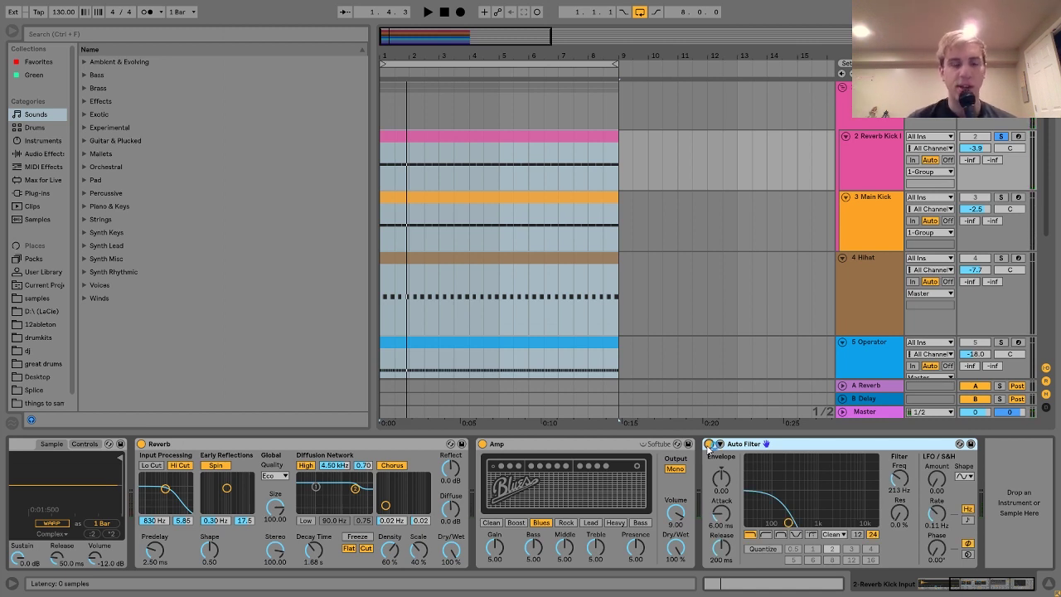
key("space")
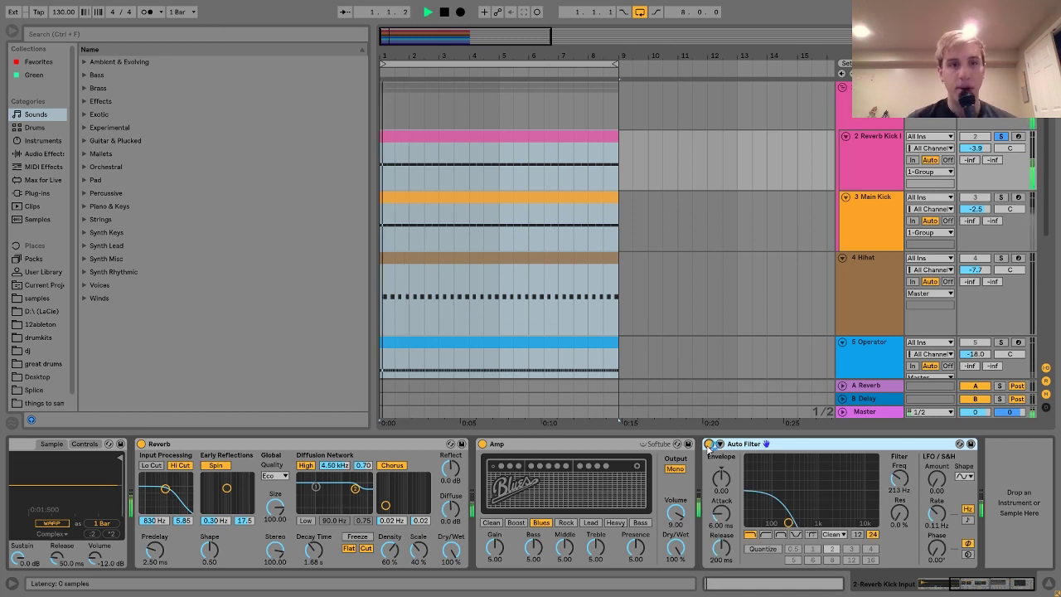
- Solo the Main Kick track to audition it, and play it together with the Reverb Kick
left_click(883, 143)
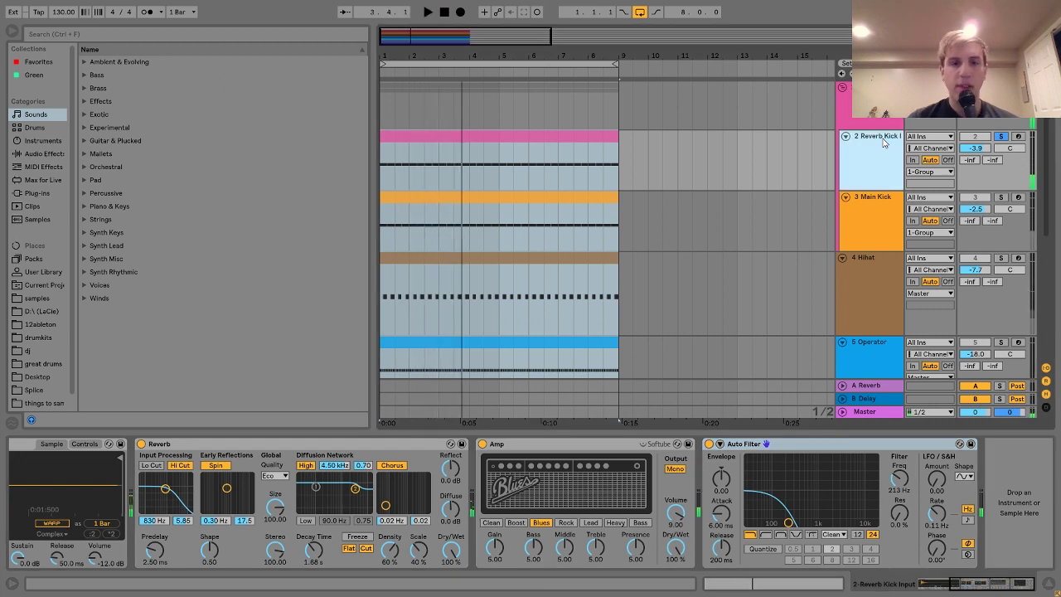
left_click(870, 220)
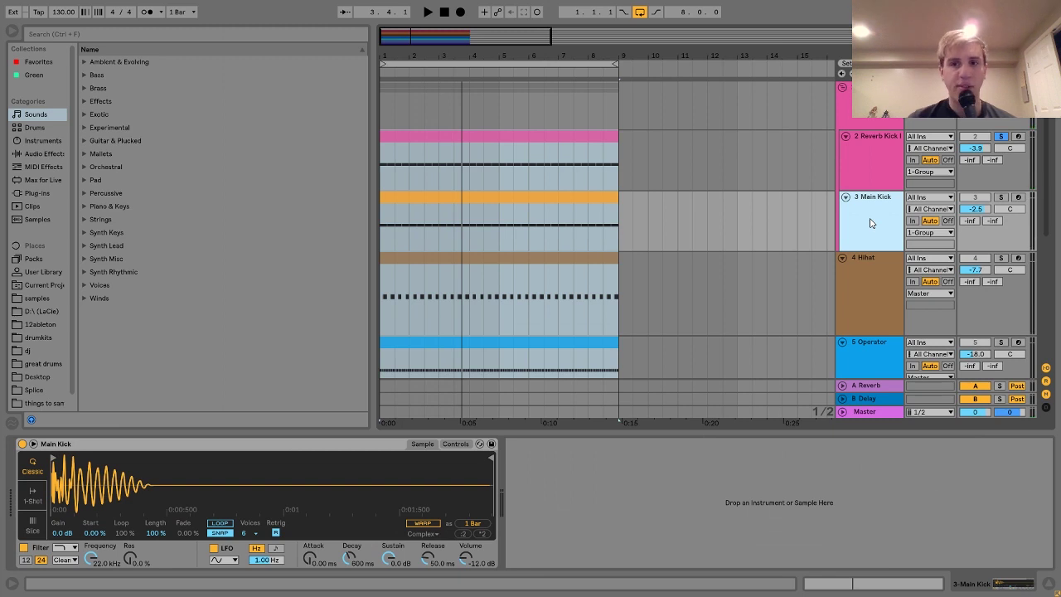
left_click(1002, 197)
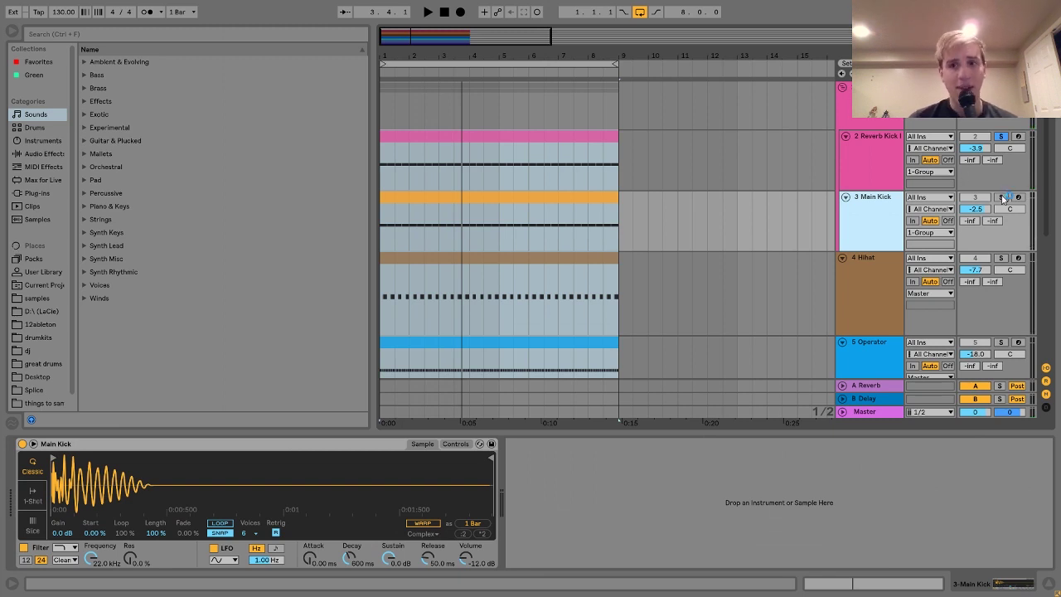
key("space")
left_click(883, 220)
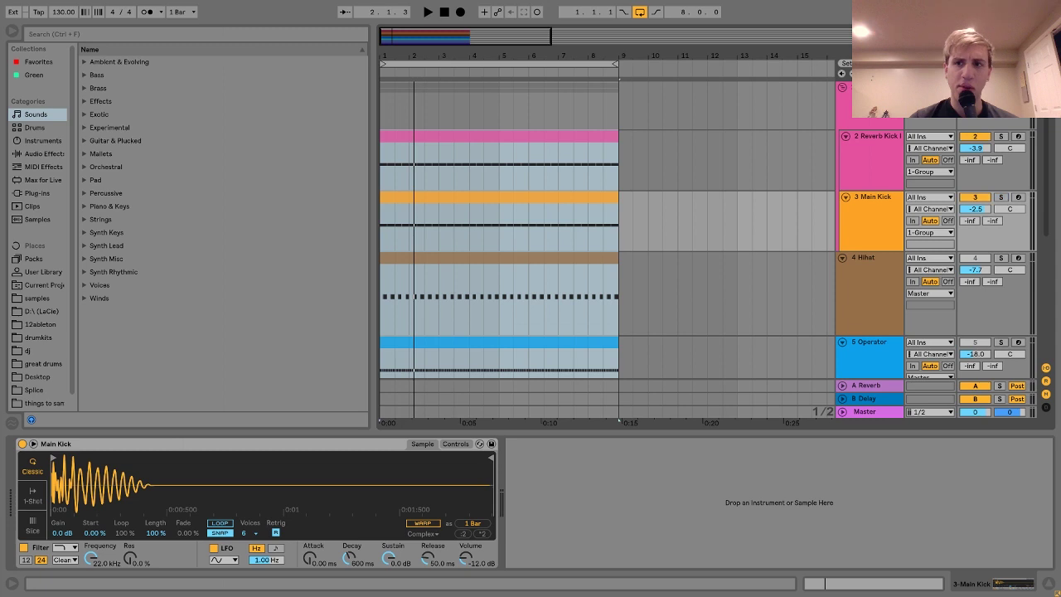
key("space")
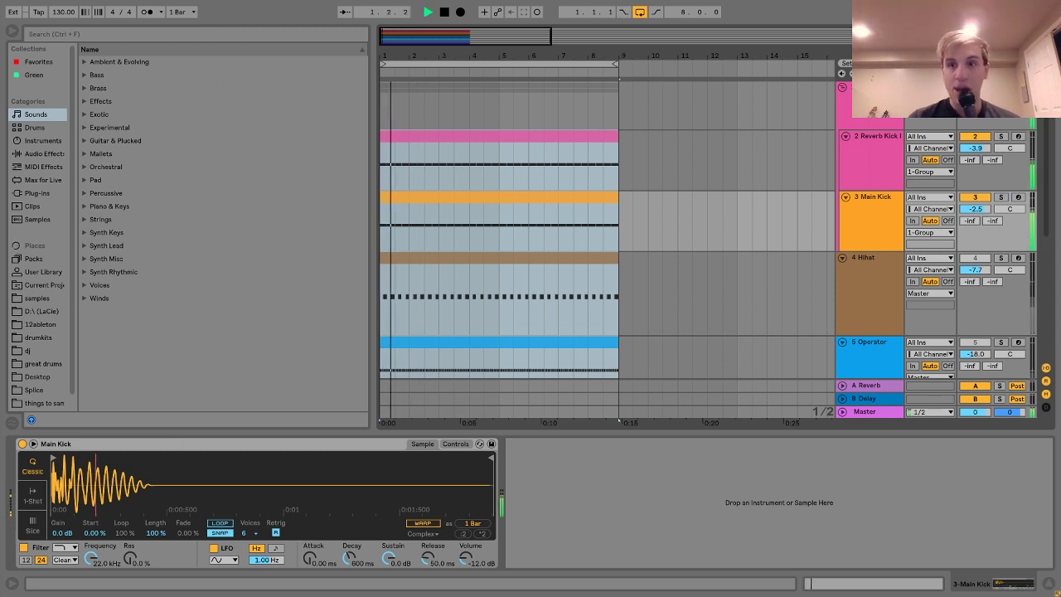
- Show the kick group's Saturator and compare the playback with it bypassed and enabled
key("Up")
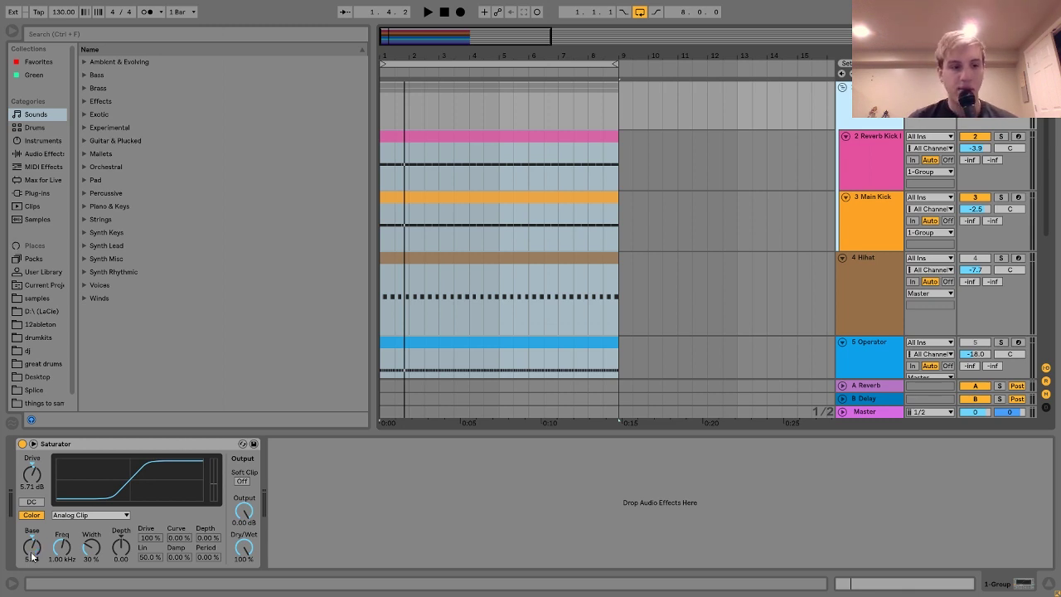
key("space")
left_click(22, 444)
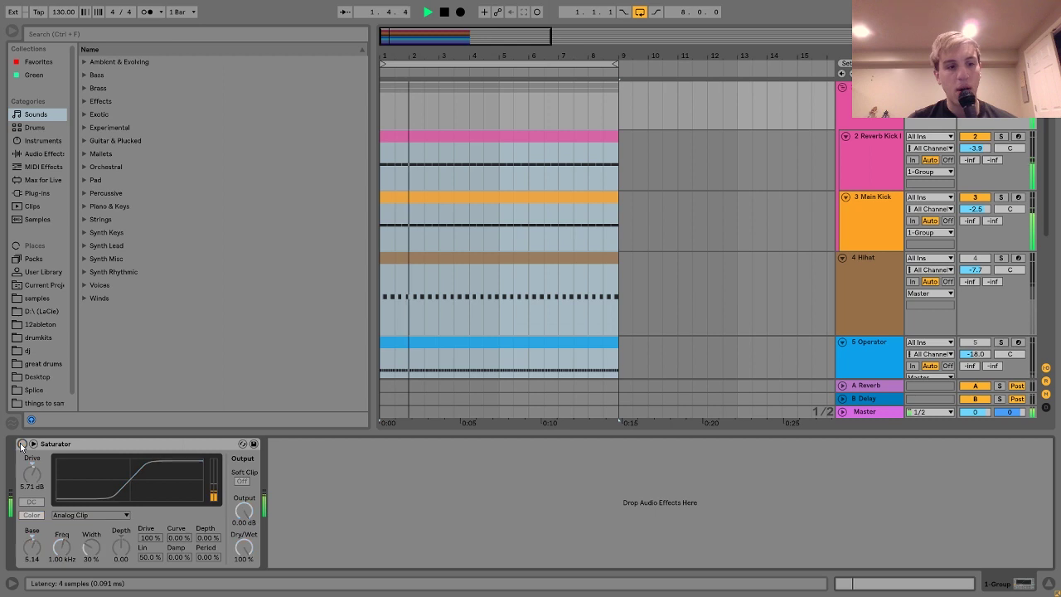
left_click(22, 443)
key("space")
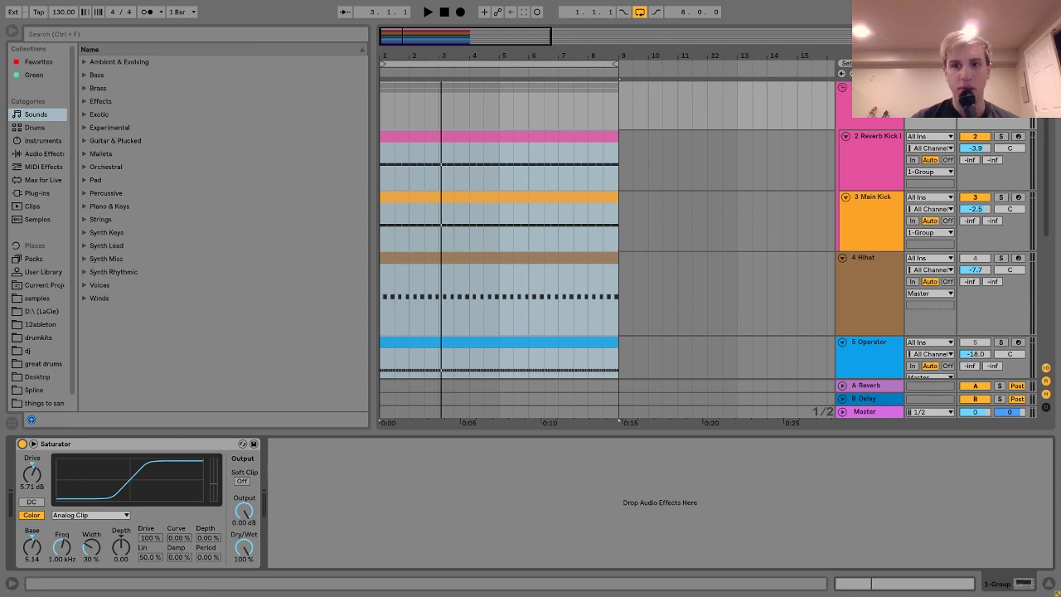
- Audition the Reverb Kick track in solo through the Saturator, and reselect the kick group
left_click(1000, 136)
key("space")
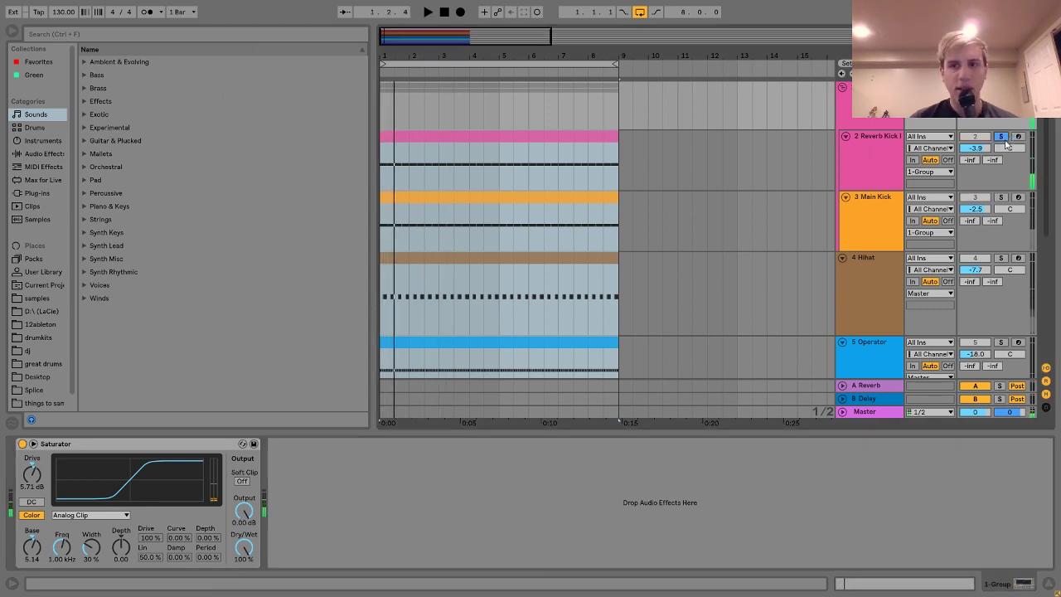
left_click(852, 108)
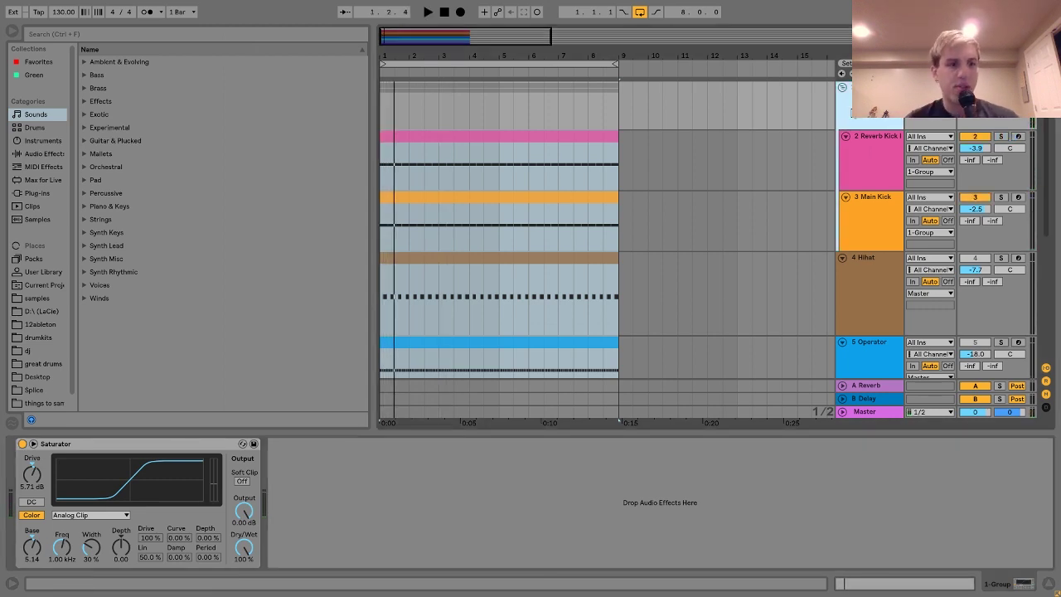
- Show the Hihat track's sampler and Erosion devices and audition the hihat pattern in solo
scroll(885, 125, "down", 4)
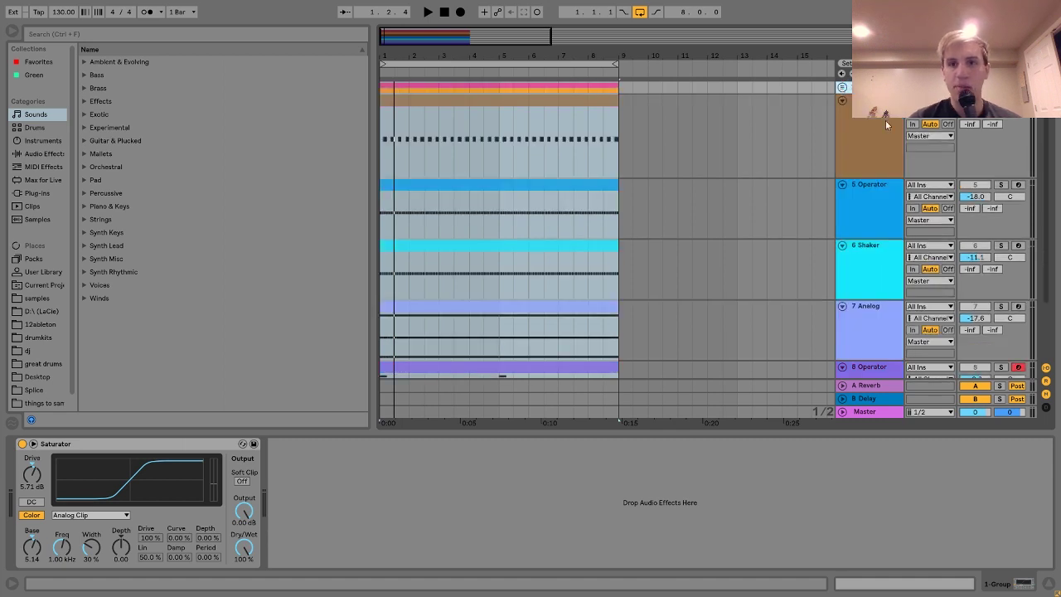
left_click(857, 130)
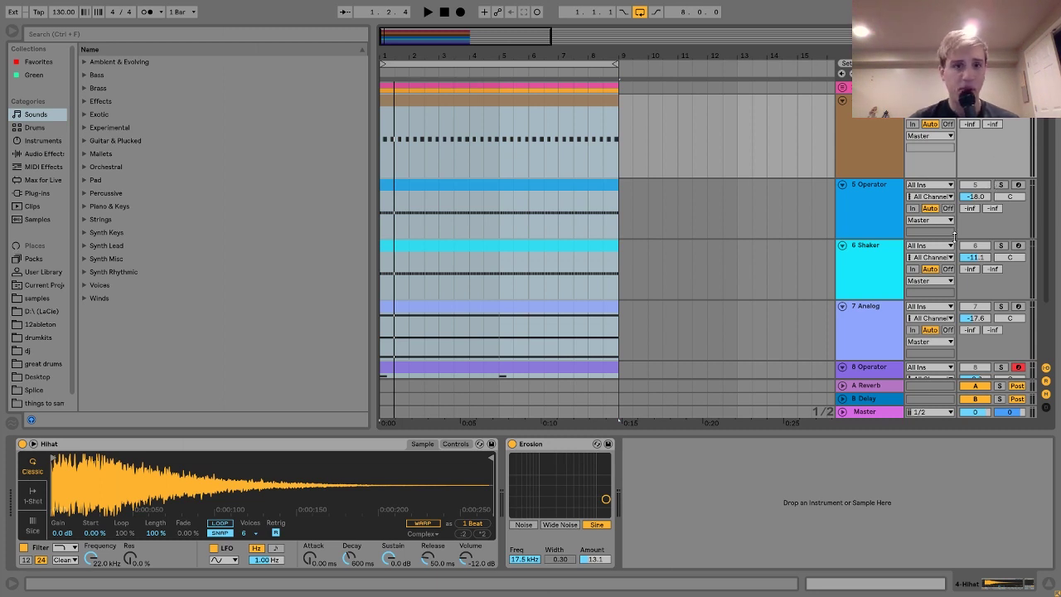
key("space")
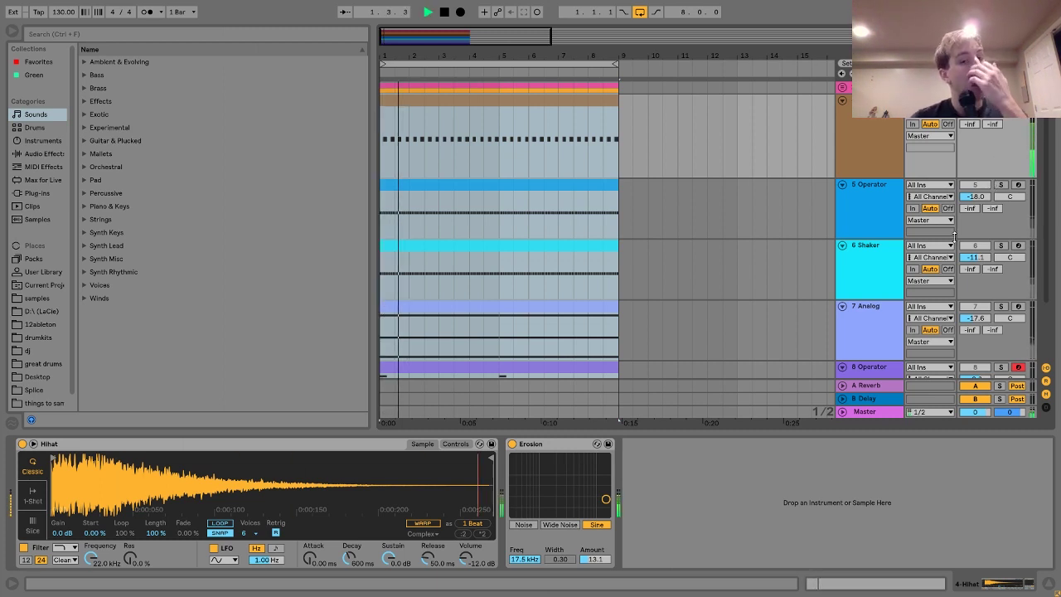
key("space")
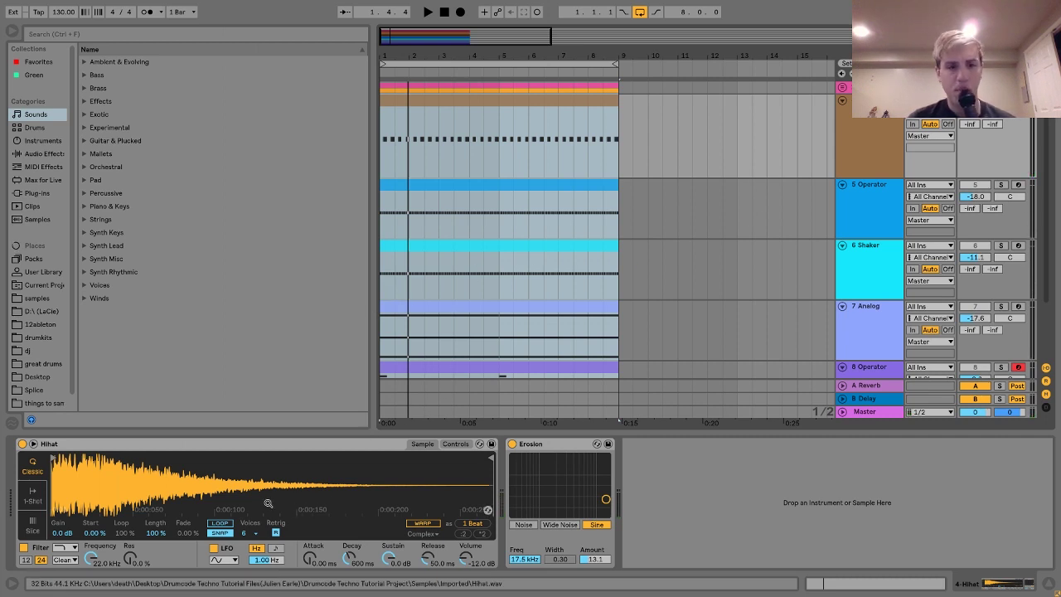
key("space")
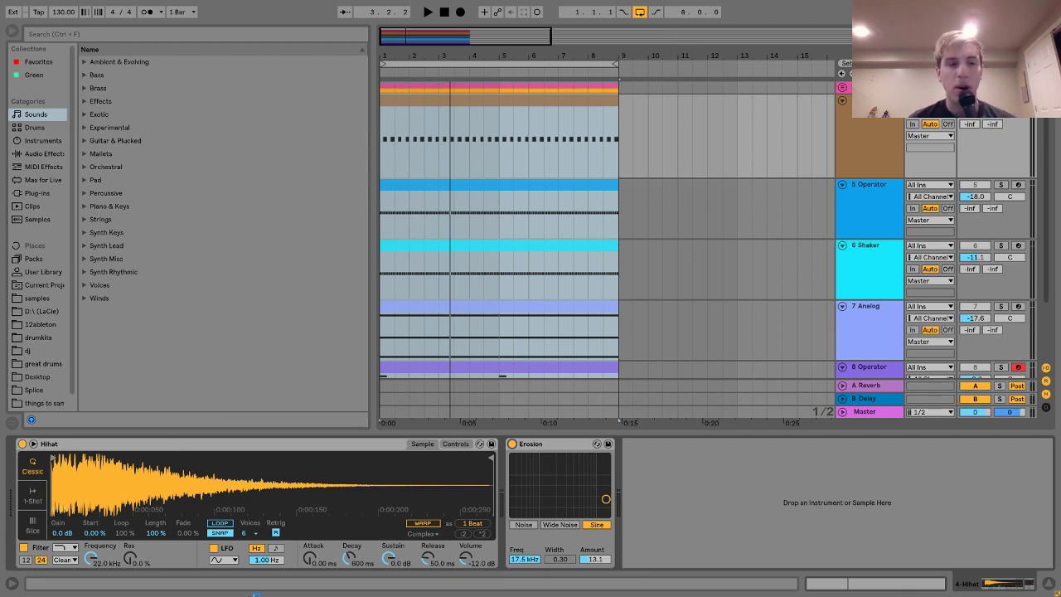
key("space")
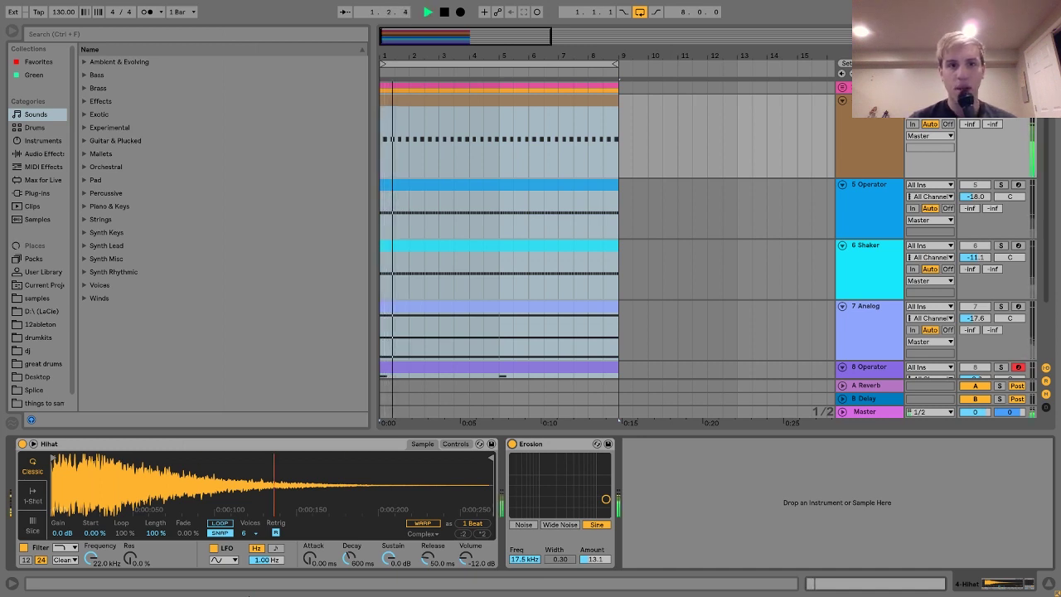
- Audition track 5 Operator in solo, showing its noise oscillator envelope and its filter settings
key("space")
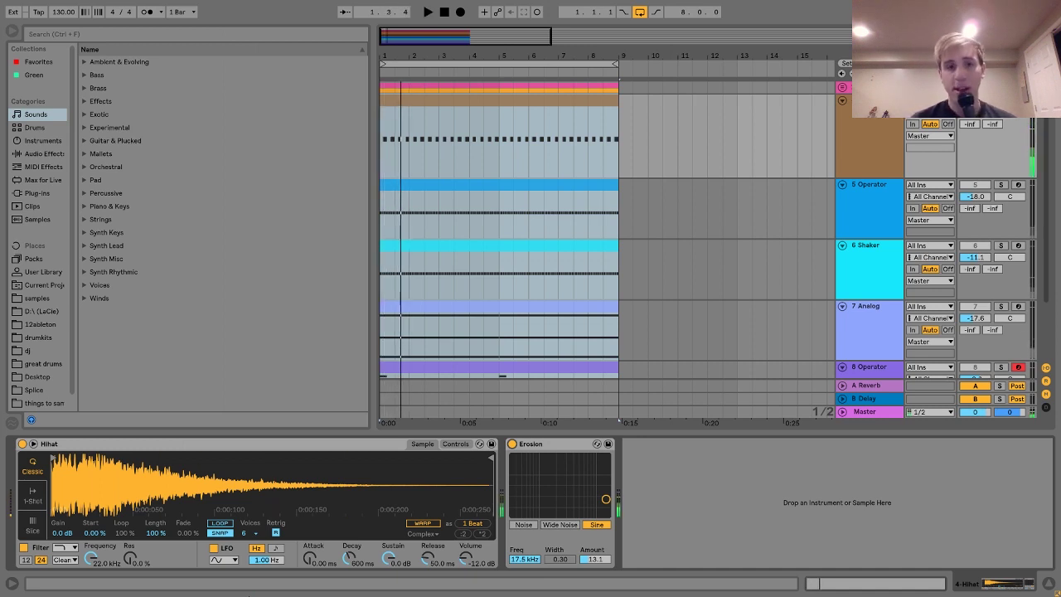
left_click(862, 217)
left_click(1002, 186)
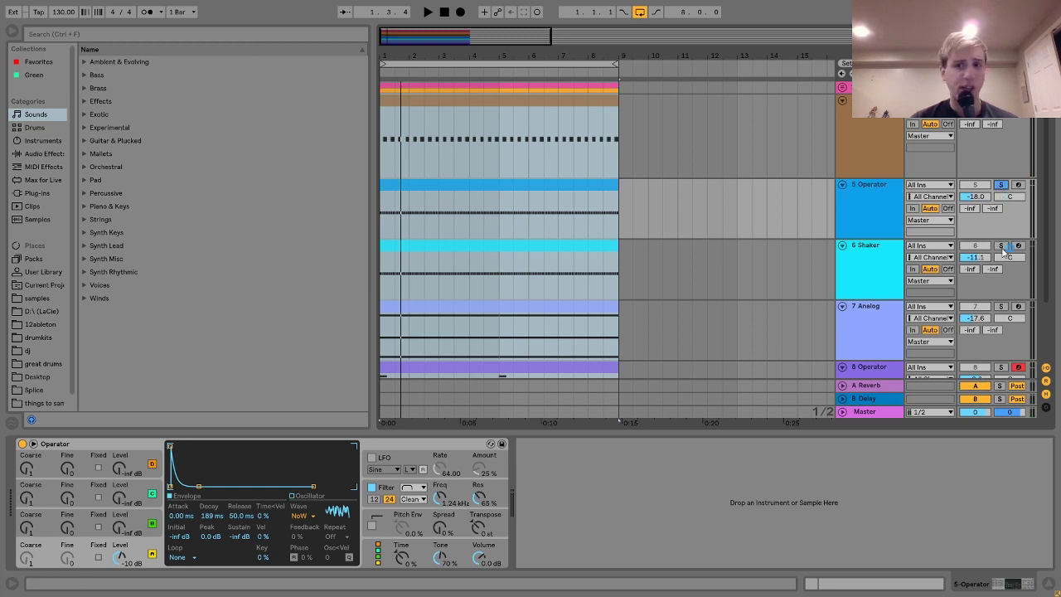
key("space")
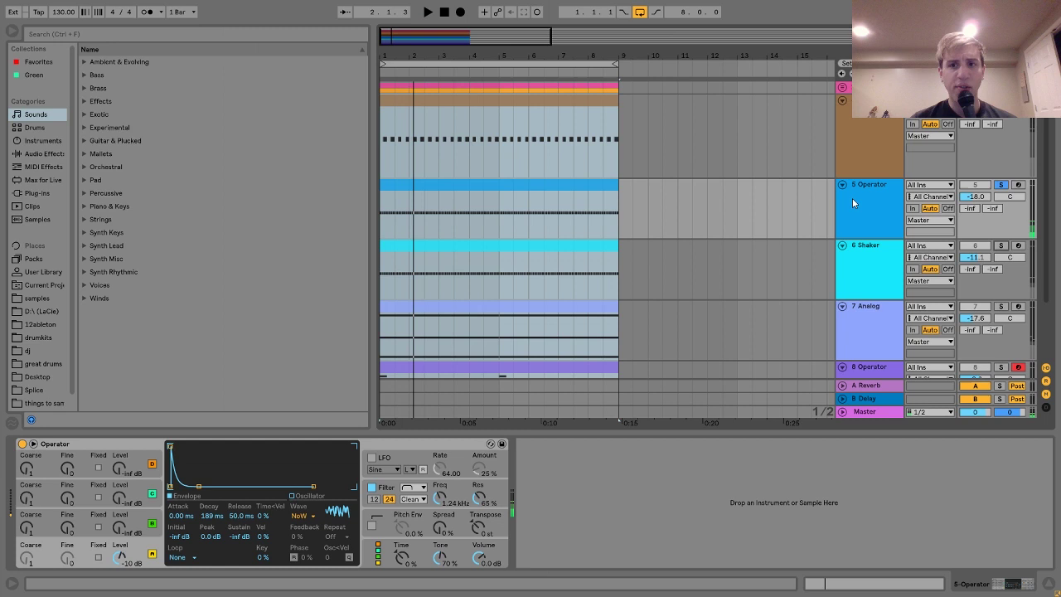
left_click(453, 191)
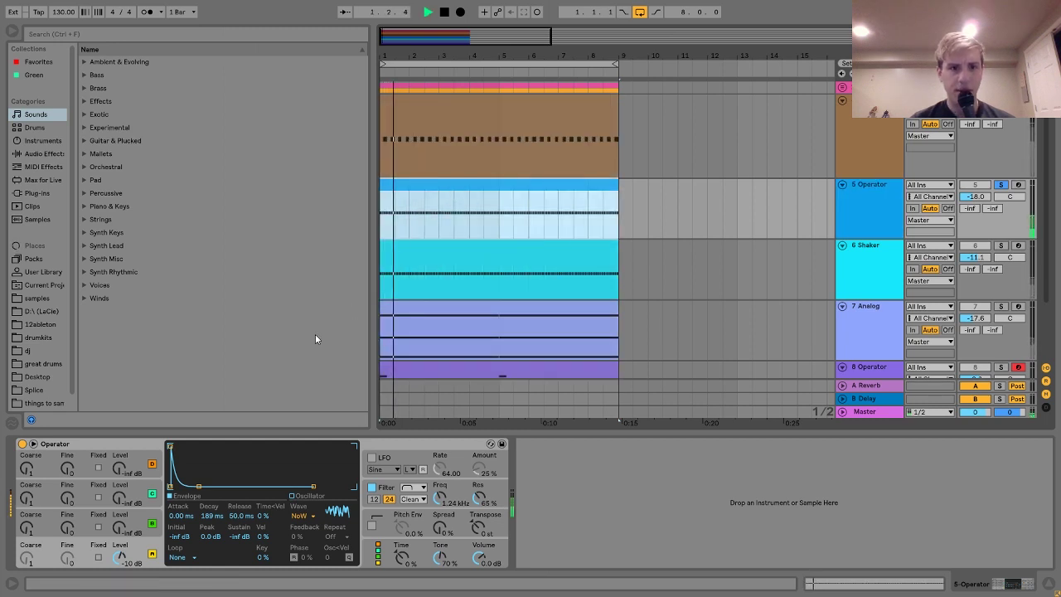
key("space")
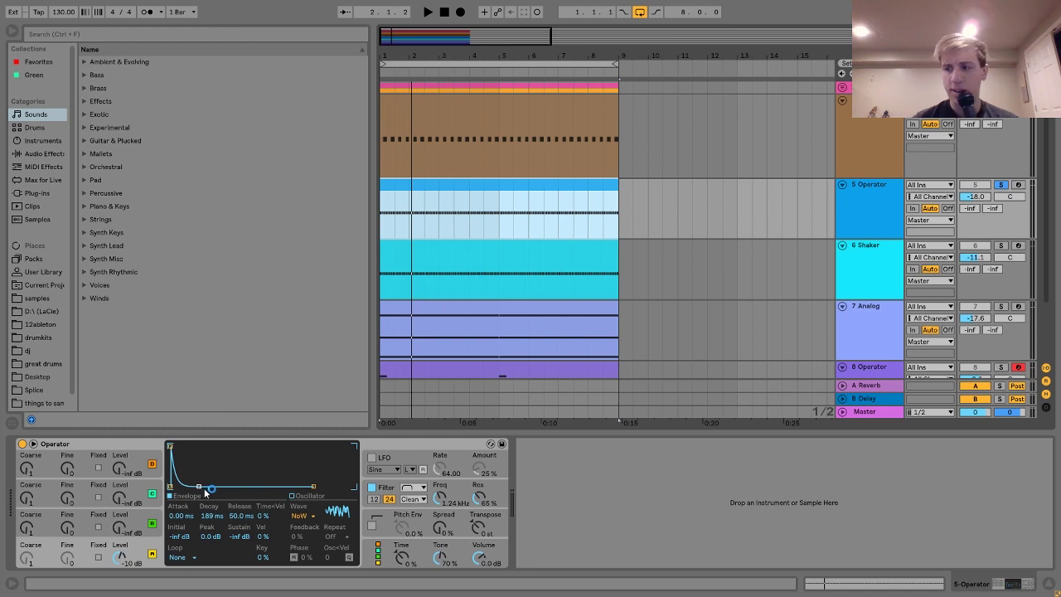
left_click(392, 485)
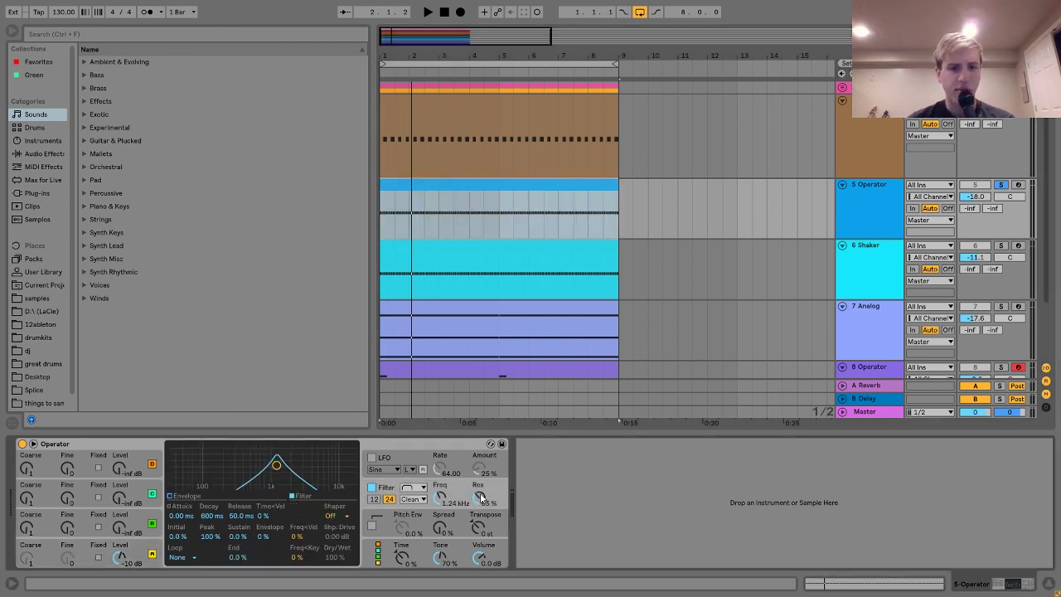
key("space")
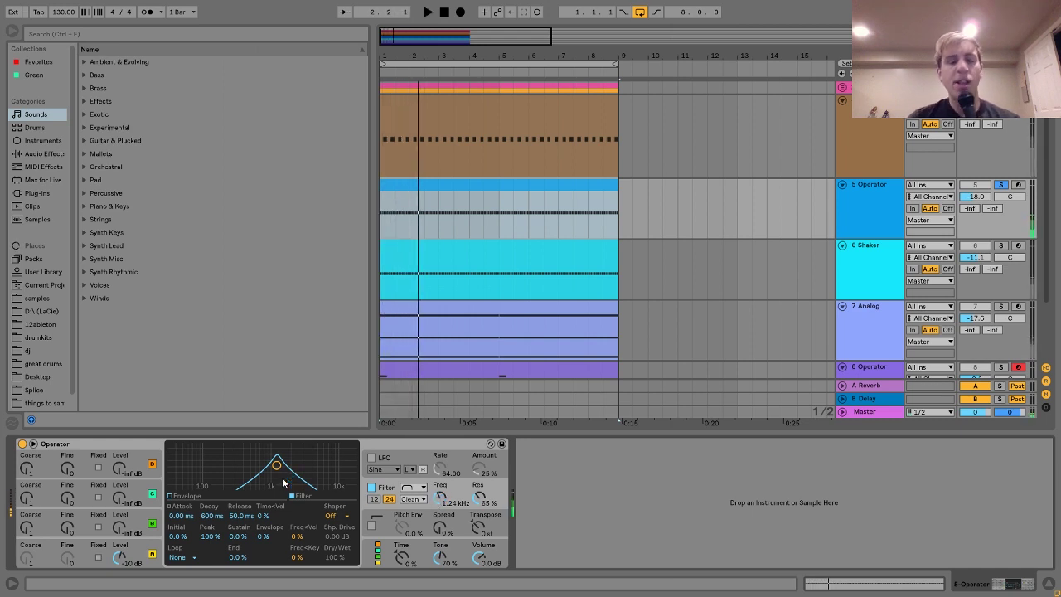
- Select the Shaker track to show its devices and audition it in solo
left_click(882, 252)
left_click(1002, 245)
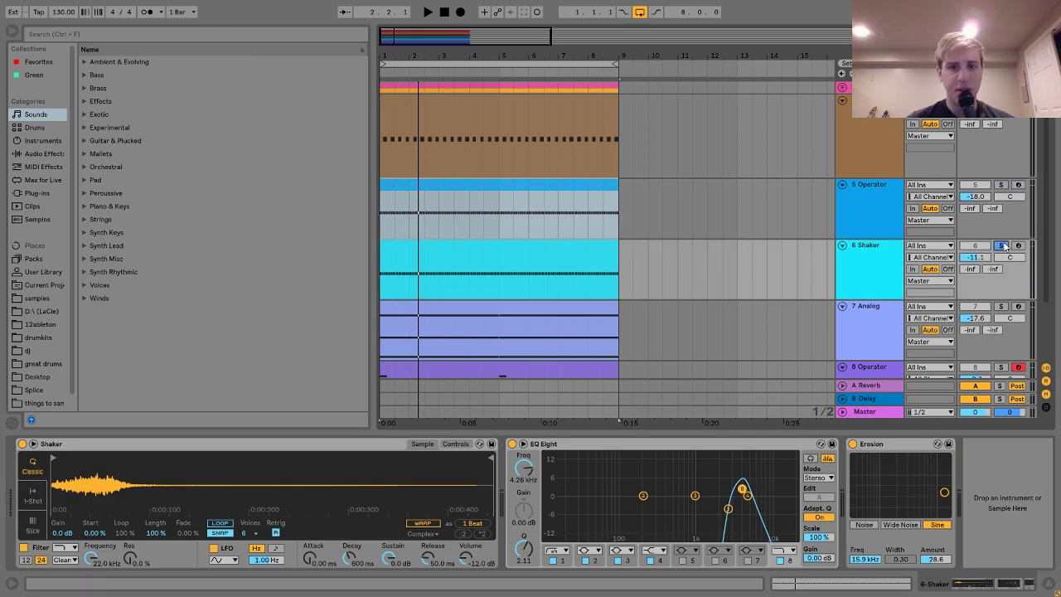
key("space")
key("space")
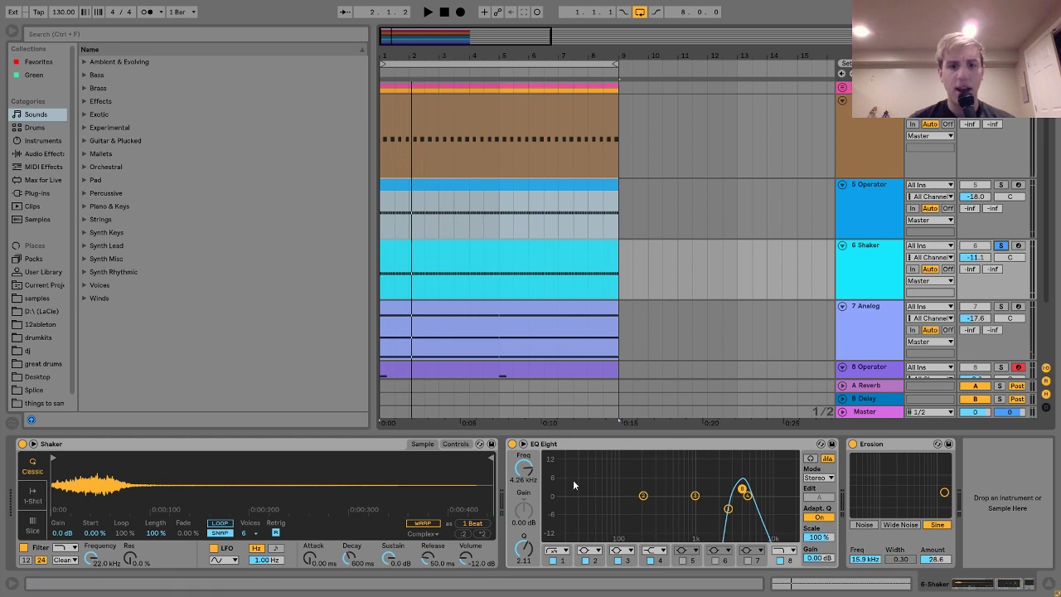
- Compare the shaker's playback with its EQ Eight and Erosion effects bypassed and enabled
left_click(853, 443)
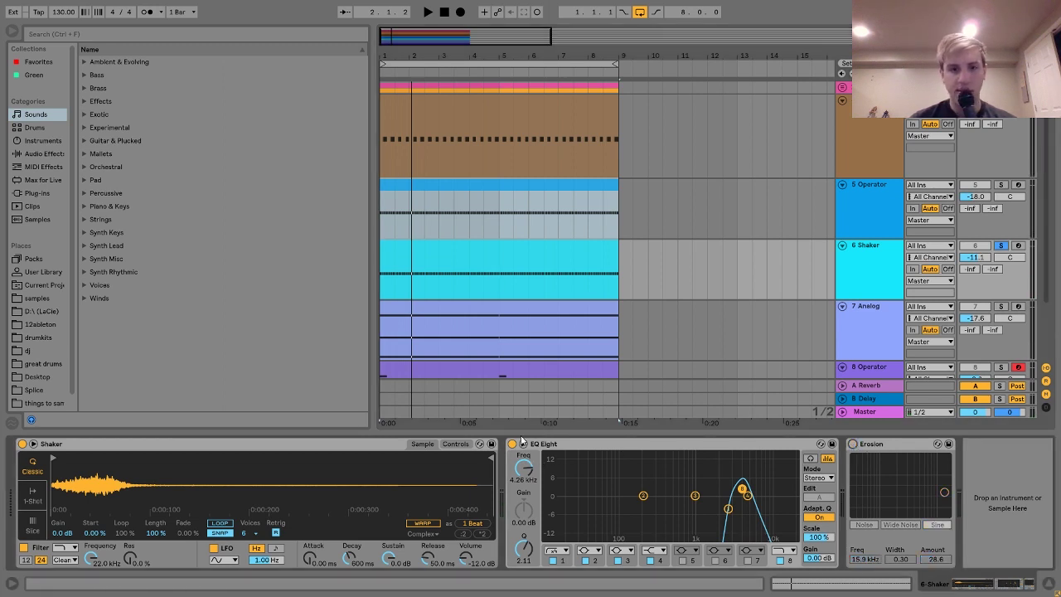
left_click(513, 443)
key("space")
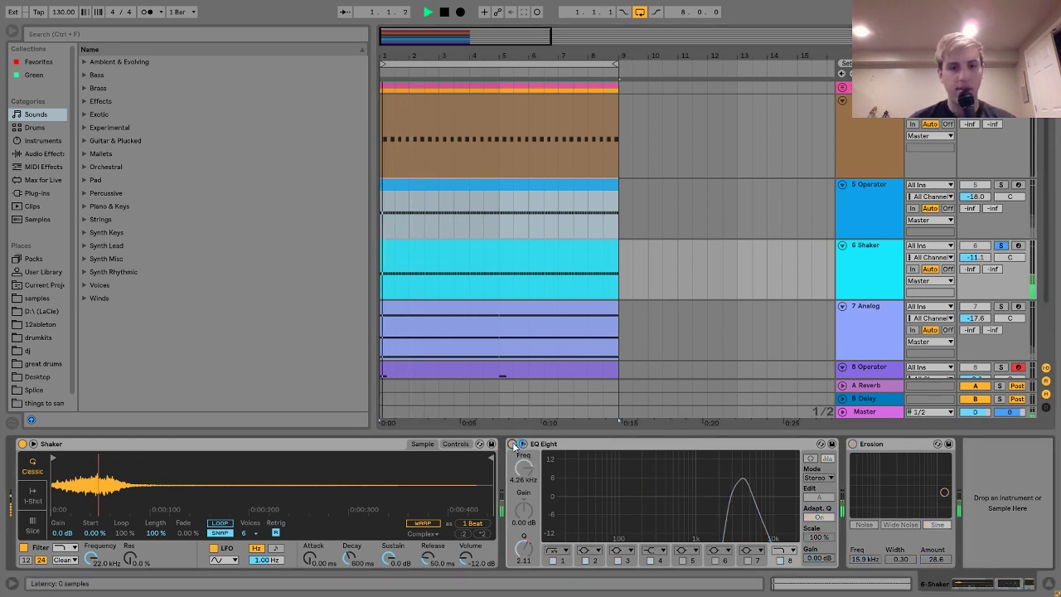
left_click(512, 444)
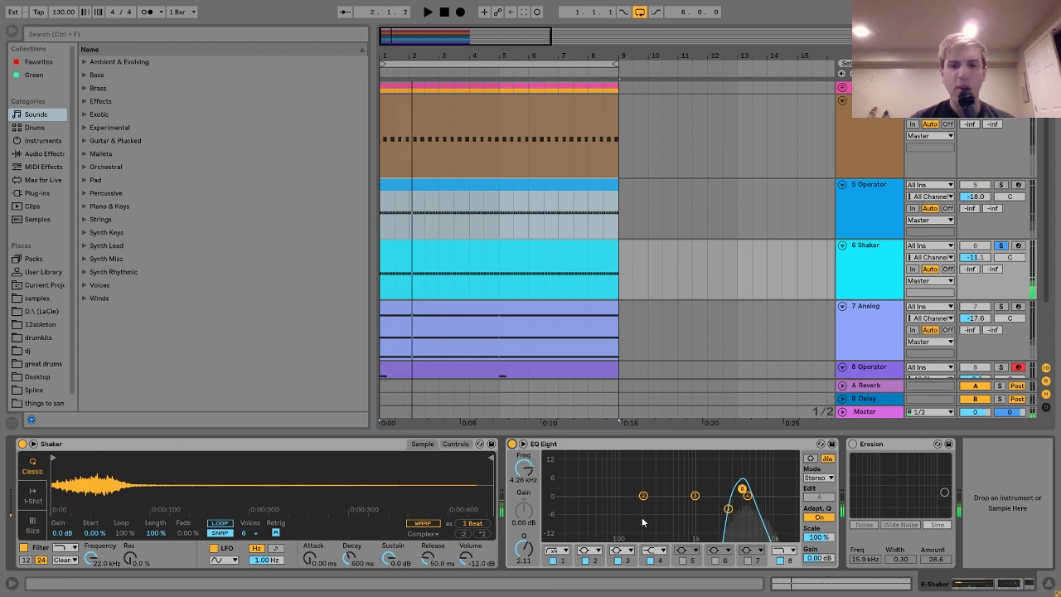
left_click(852, 443)
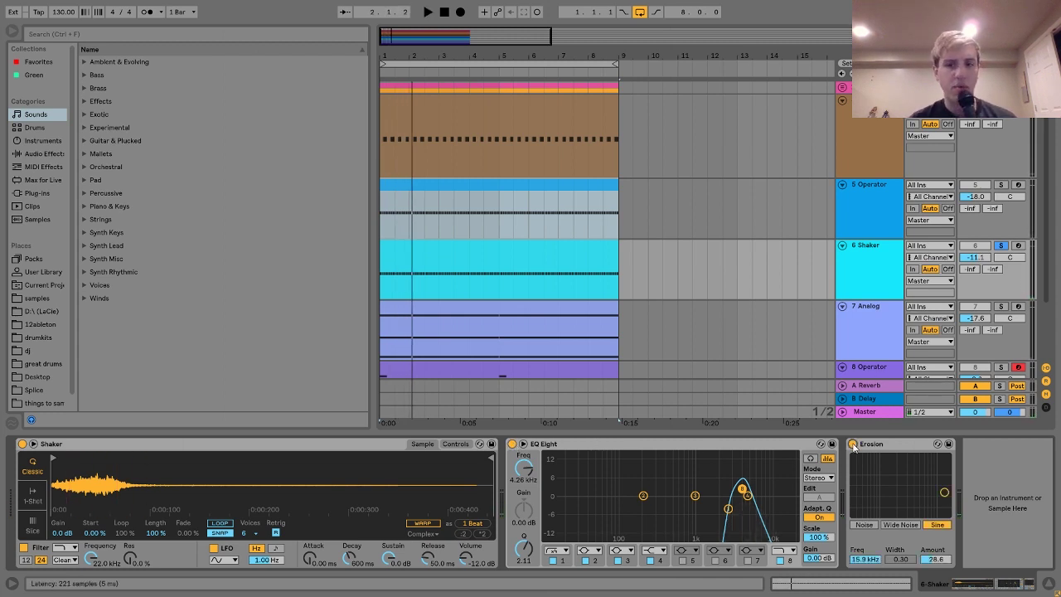
key("space")
key("space")
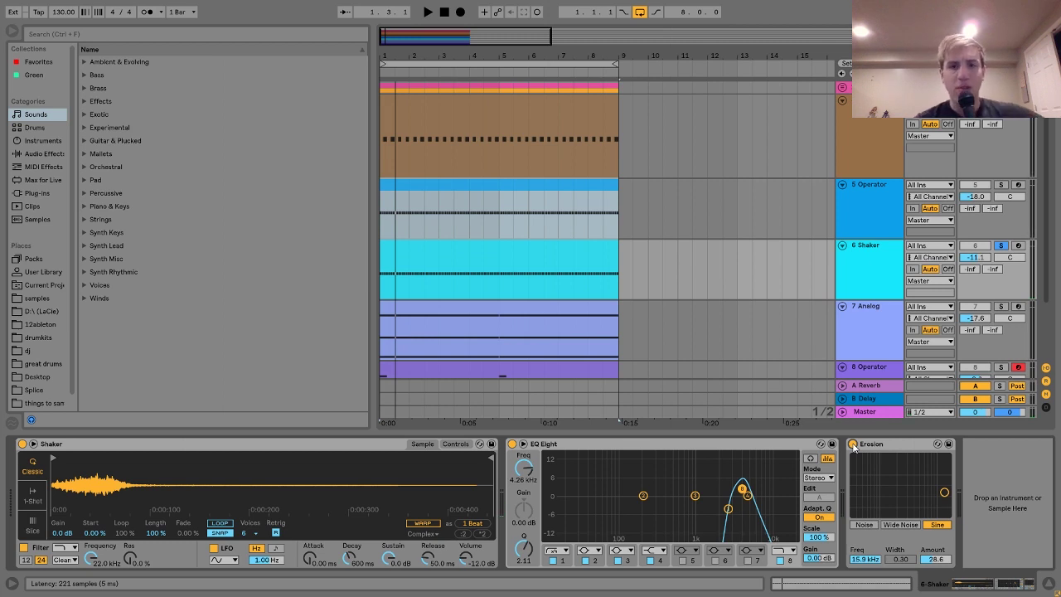
left_click(853, 445)
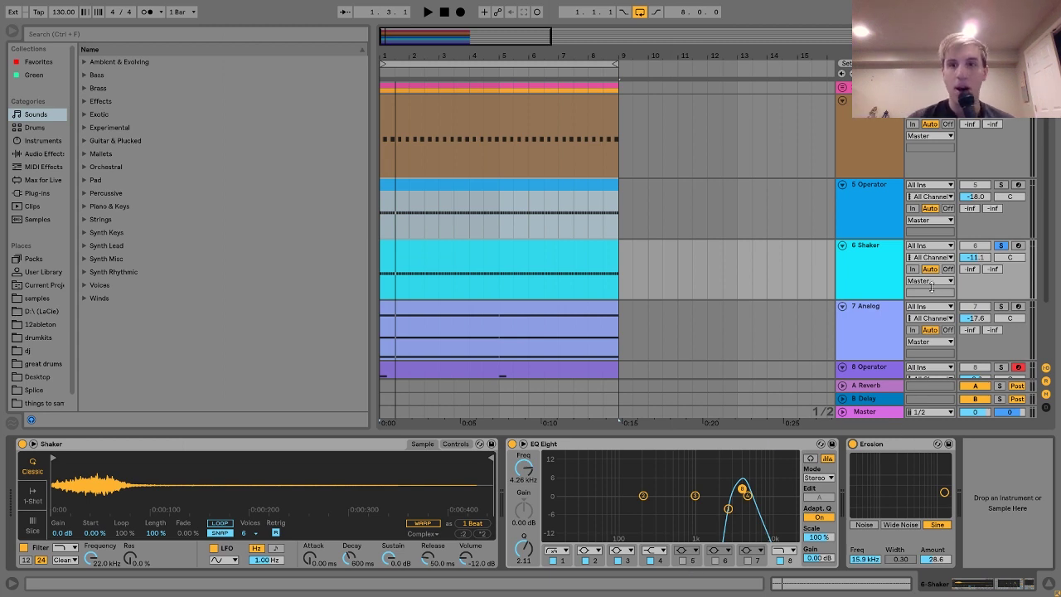
- Solo track 5 Operator together with the Shaker track, play both, and clear their solos
left_click(1002, 185)
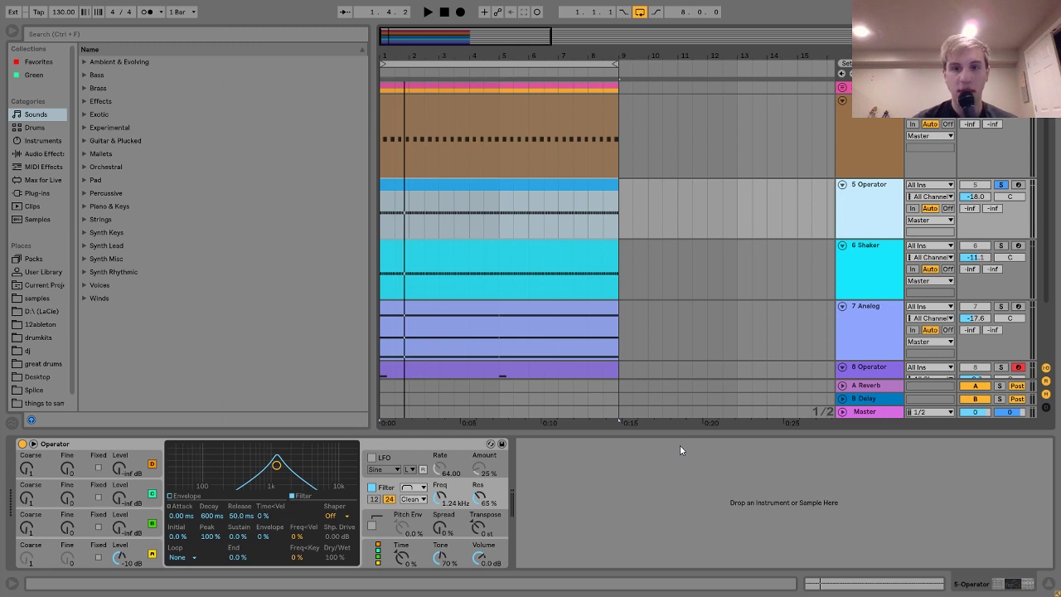
left_click(1002, 247)
key("space")
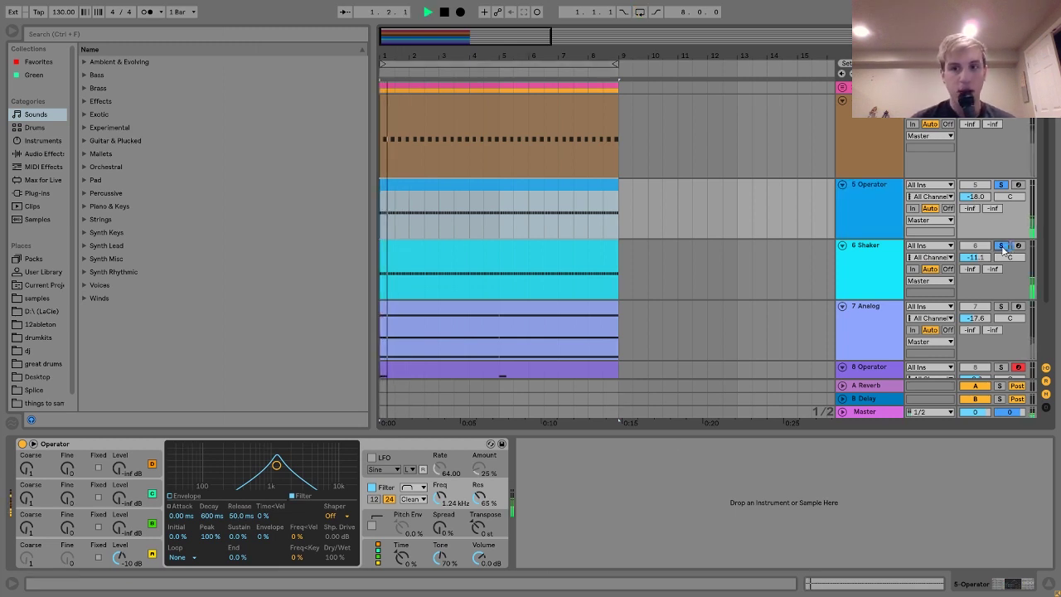
left_click(1002, 246)
left_click(1002, 185)
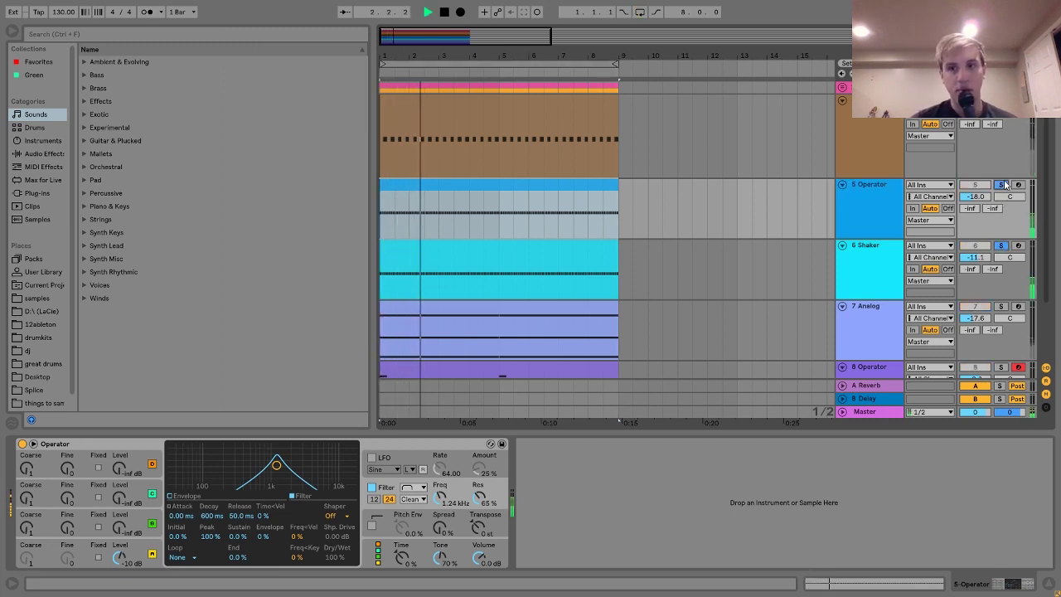
- Turn the arrangement loop back on and open the Analog track's chord clip in the note editor
key("ctrl+l")
scroll(875, 282, "down", 2)
scroll(876, 282, "down", 1)
left_click(875, 280)
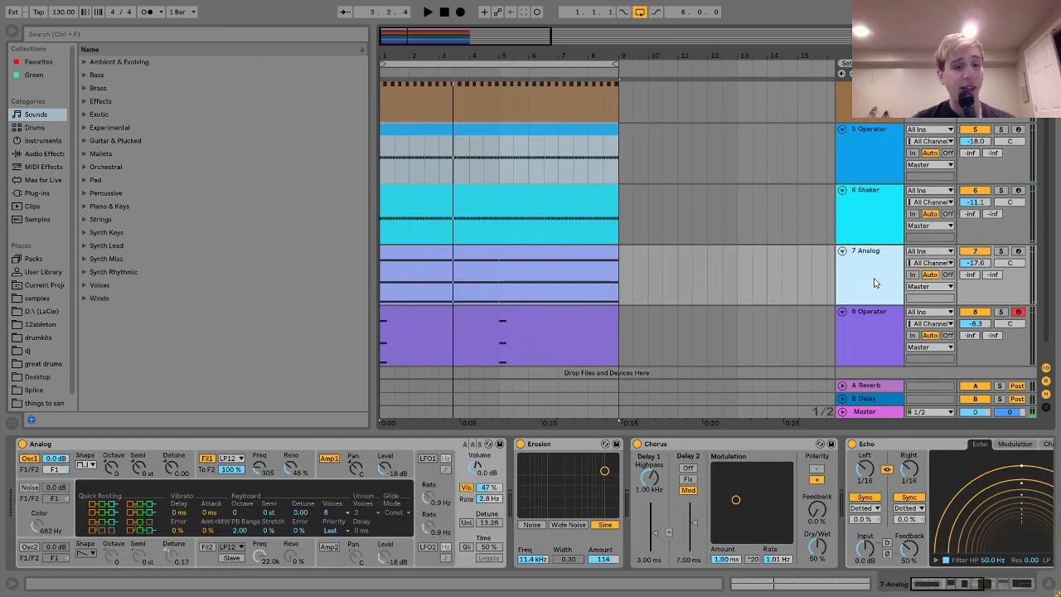
double_click(583, 257)
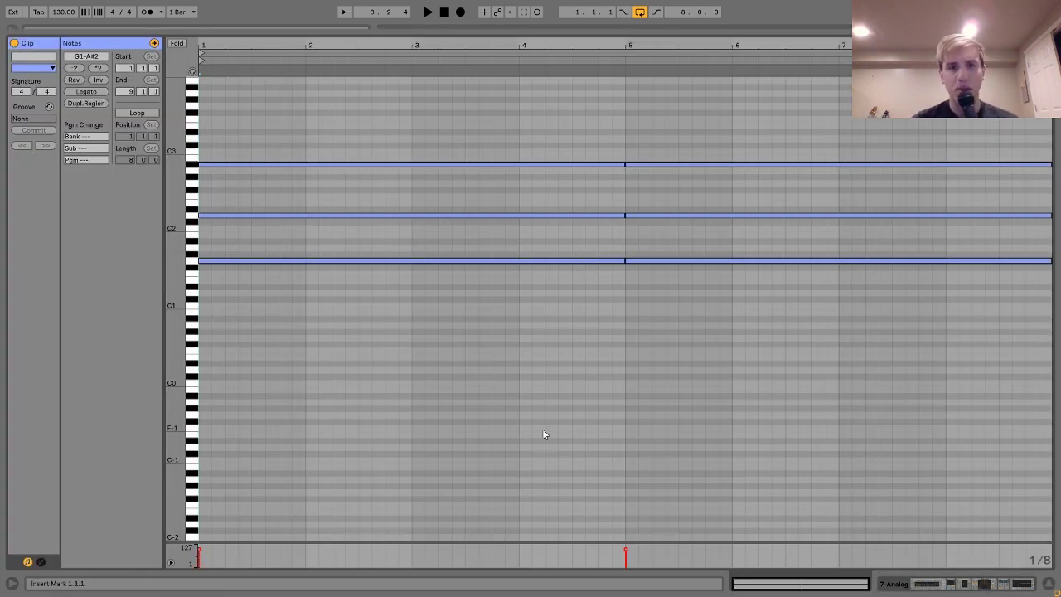
- Select the clip's G1 to A#2 chord notes and lengthen them across the full eight bars
left_click_drag(527, 457, 437, 5)
key("shift+Right")
key("shift+Right")
key("shift+Right")
key("shift+Right")
key("shift+Right")
key("shift+Right")
key("shift+Right")
key("shift+Right")
key("shift+Right")
key("shift+Right")
key("shift+Right")
key("shift+Right")
key("shift+Right")
key("shift+Right")
key("shift+Right")
key("shift+Right")
key("shift+Right")
key("shift+Right")
key("shift+Right")
key("shift+Right")
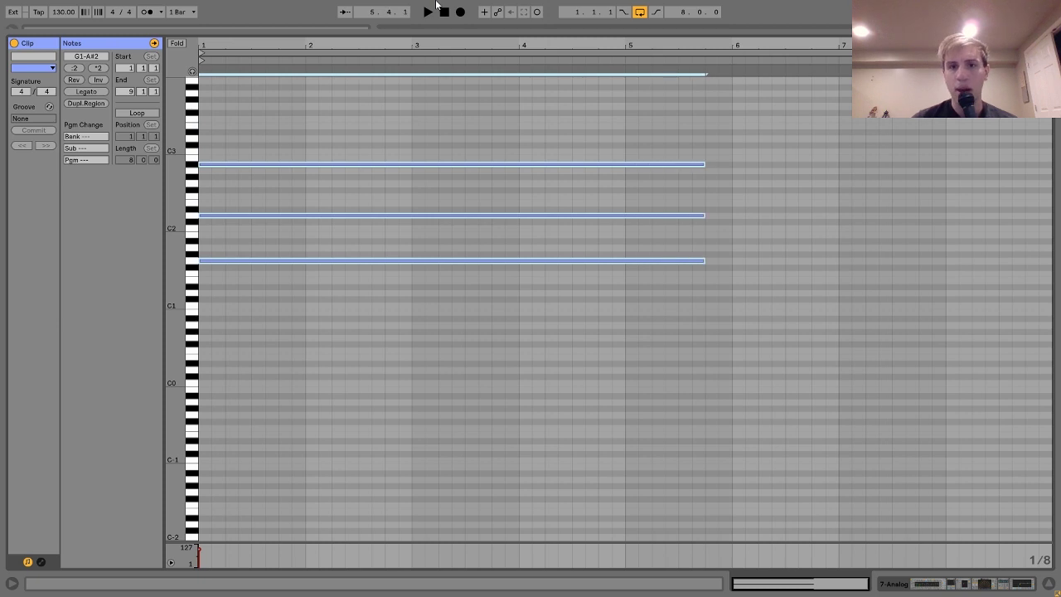
key("shift+Right")
key("shift+Right")
key("shift+Right")
key("shift+Right")
key("shift+Right")
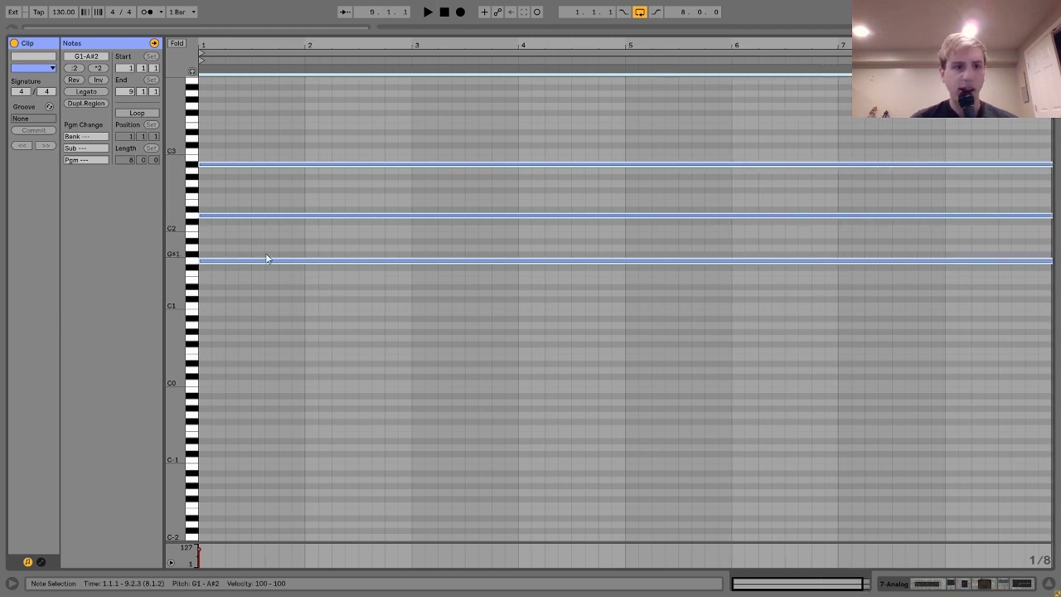
- Try the chord's top note A#2 an octave lower, move it back up, and preview the lowest and top notes
left_click(292, 164)
key("shift+Down")
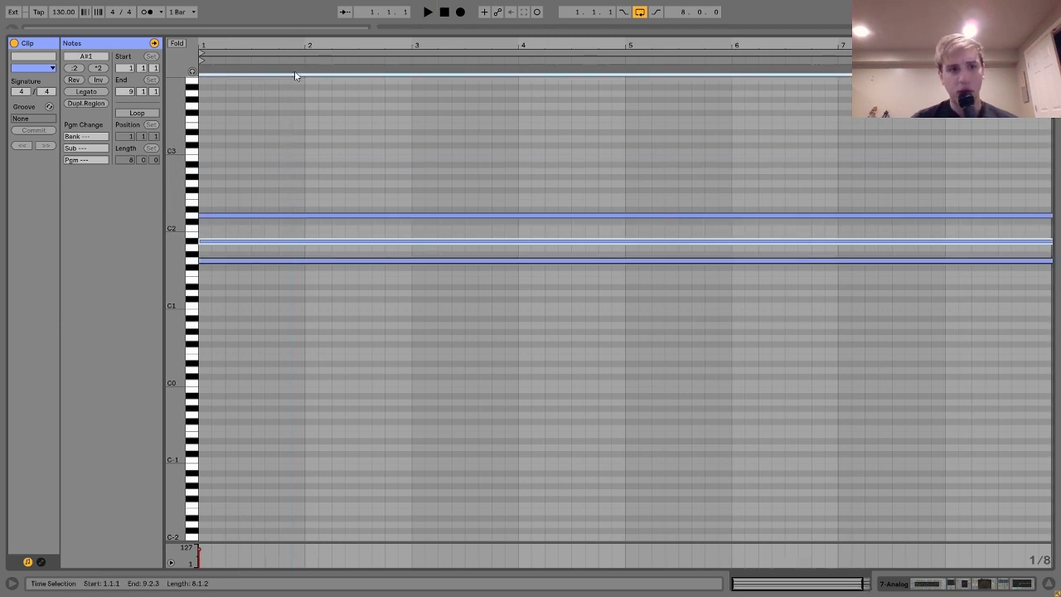
key("shift+Up")
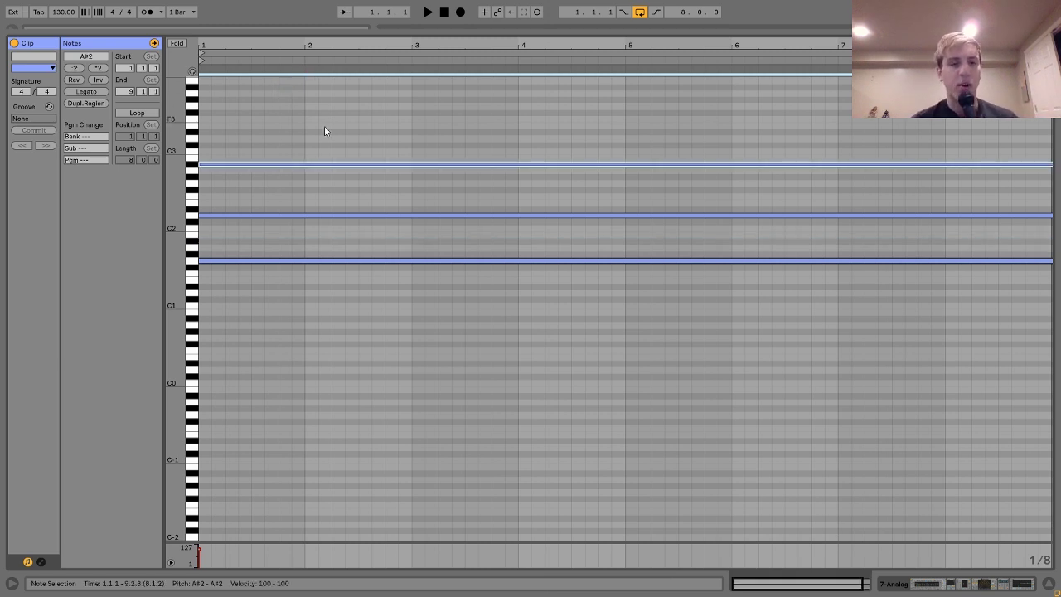
left_click(247, 261)
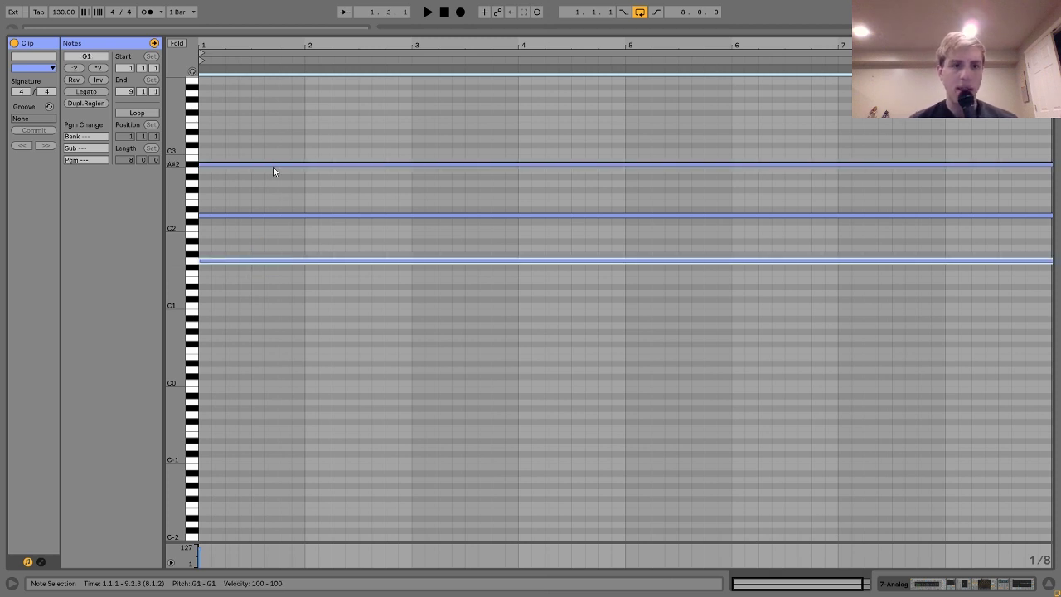
left_click(273, 165)
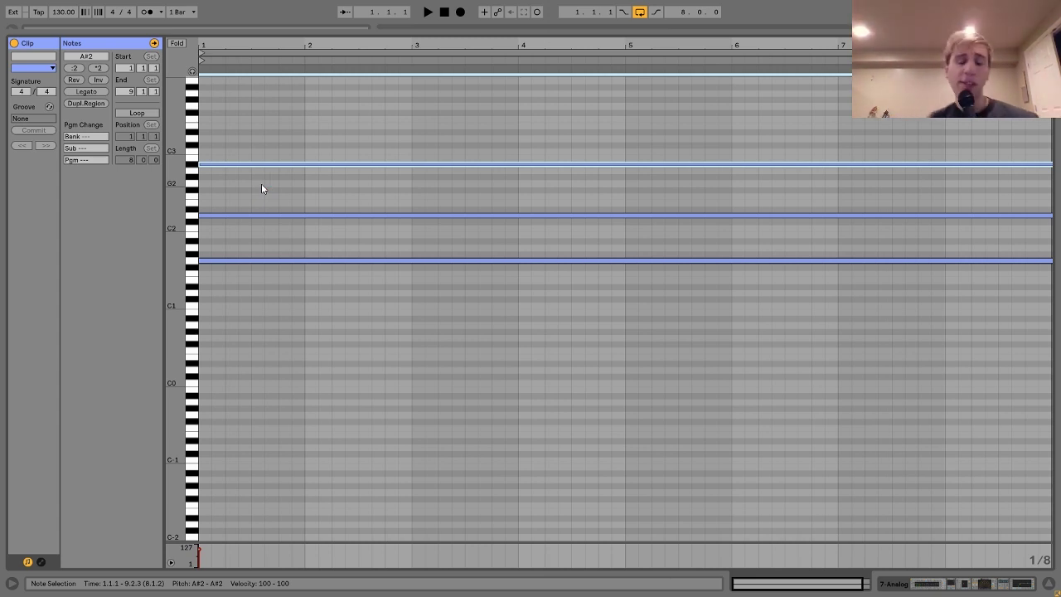
- Return to the Analog track's devices and show the synth's oscillator 1 and filter 1 settings
left_click(939, 586)
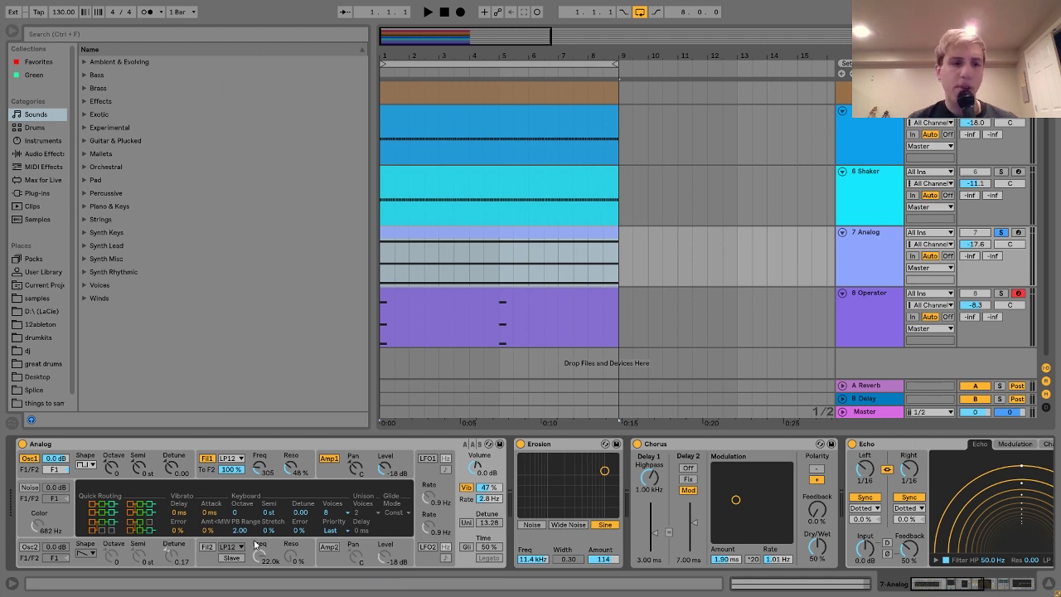
left_click(80, 474)
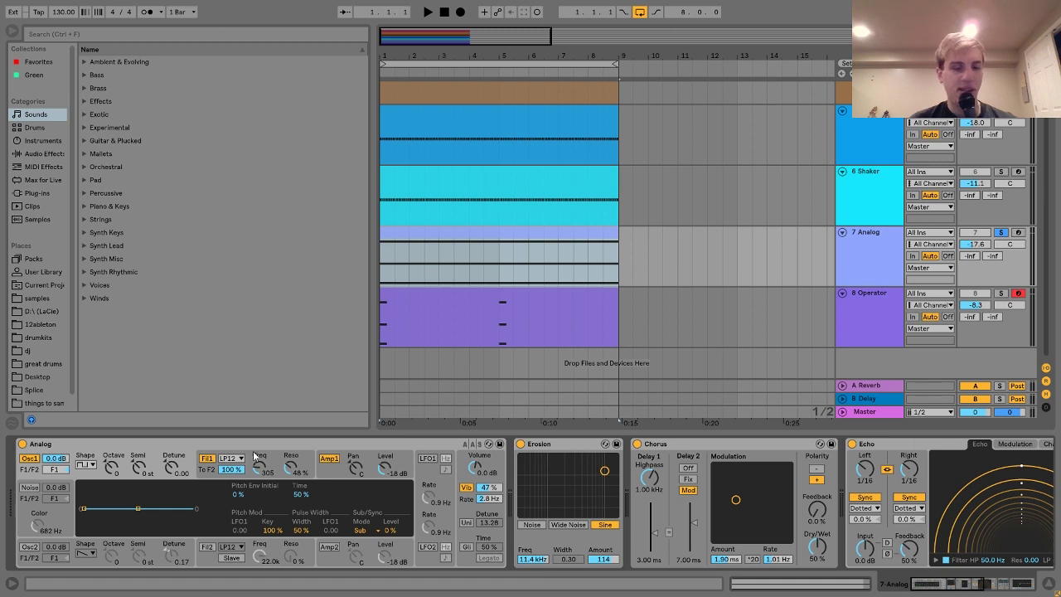
left_click(210, 470)
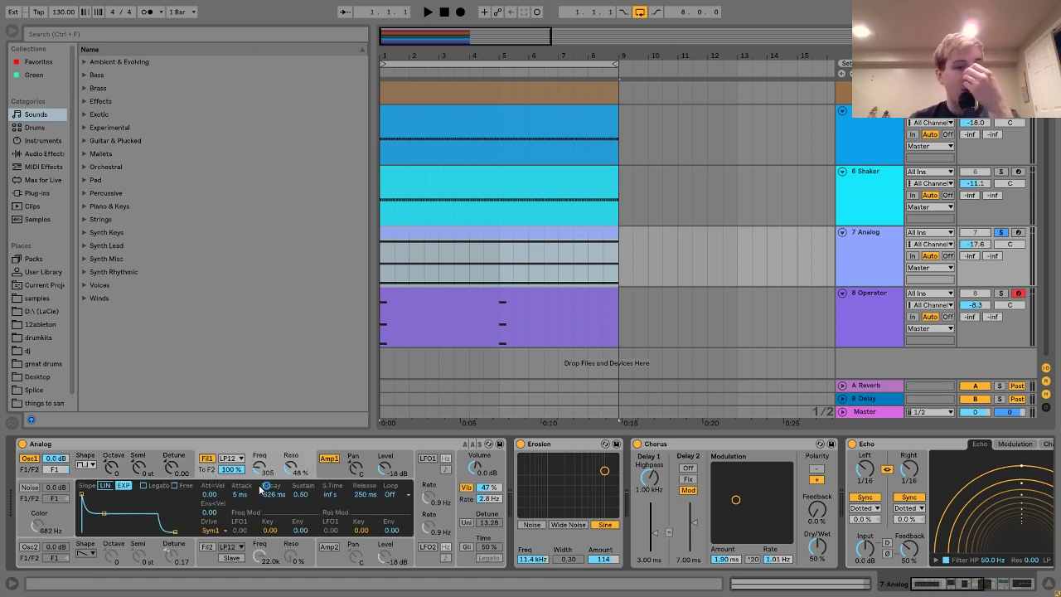
- Examine the filter types available for the Analog synth's filter 1, leaving the low-pass 12 dB/oct type selected
left_click(232, 458)
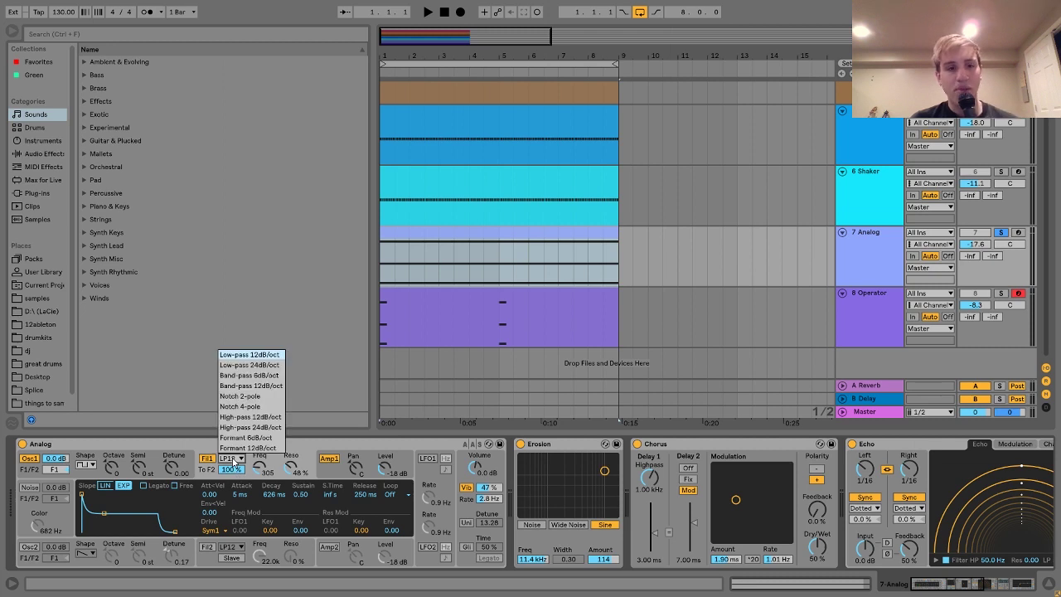
left_click(234, 469)
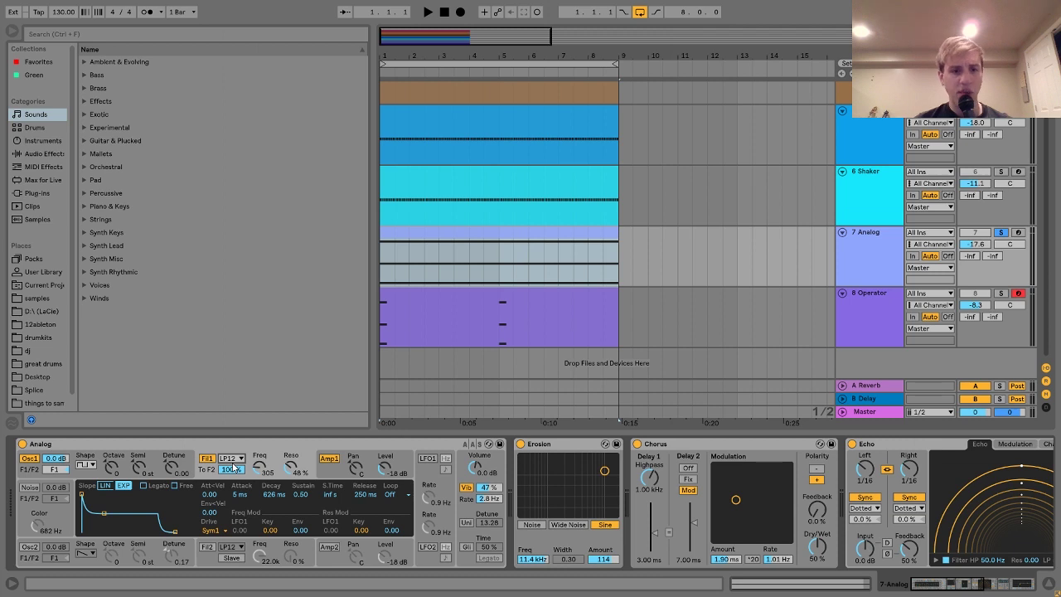
left_click(233, 460)
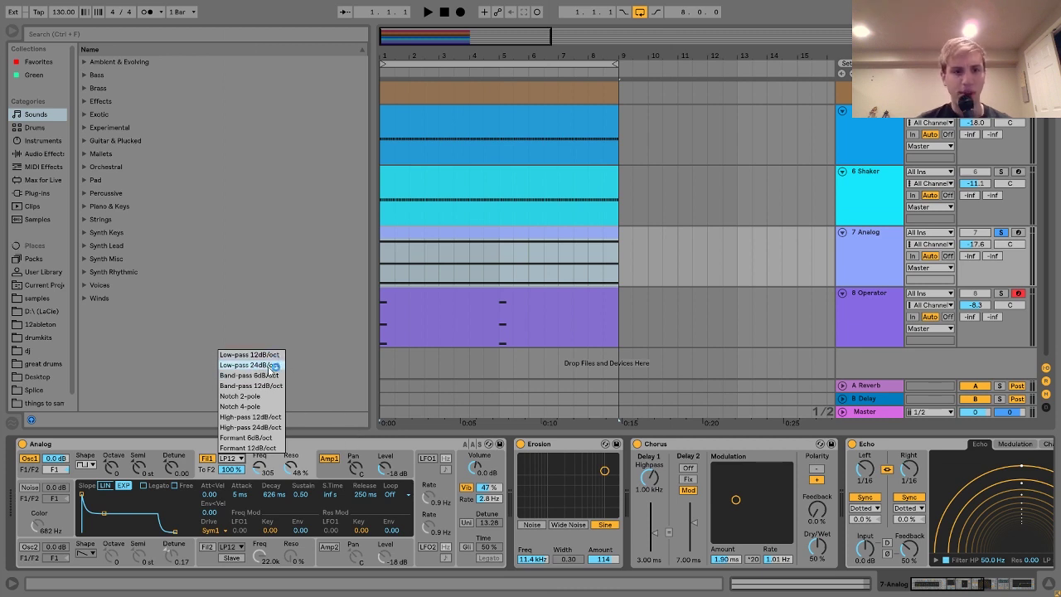
left_click(336, 446)
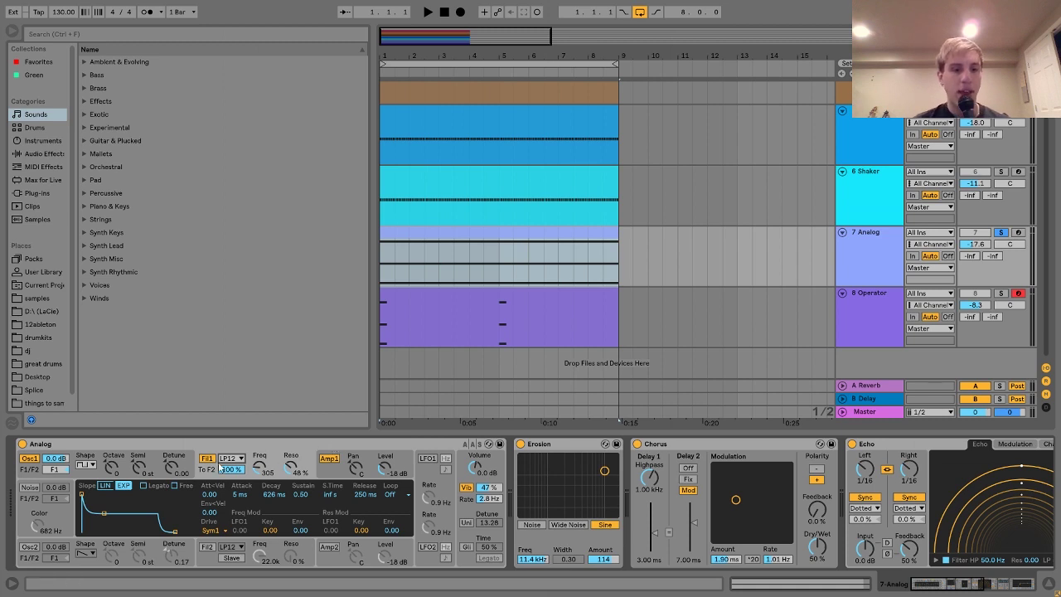
left_click(230, 459)
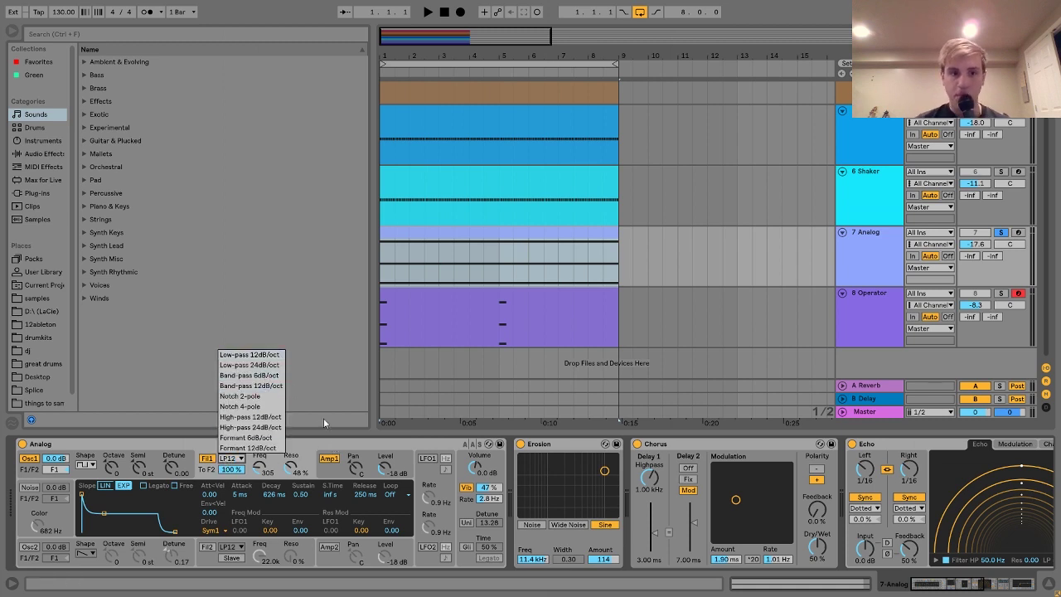
left_click(348, 452)
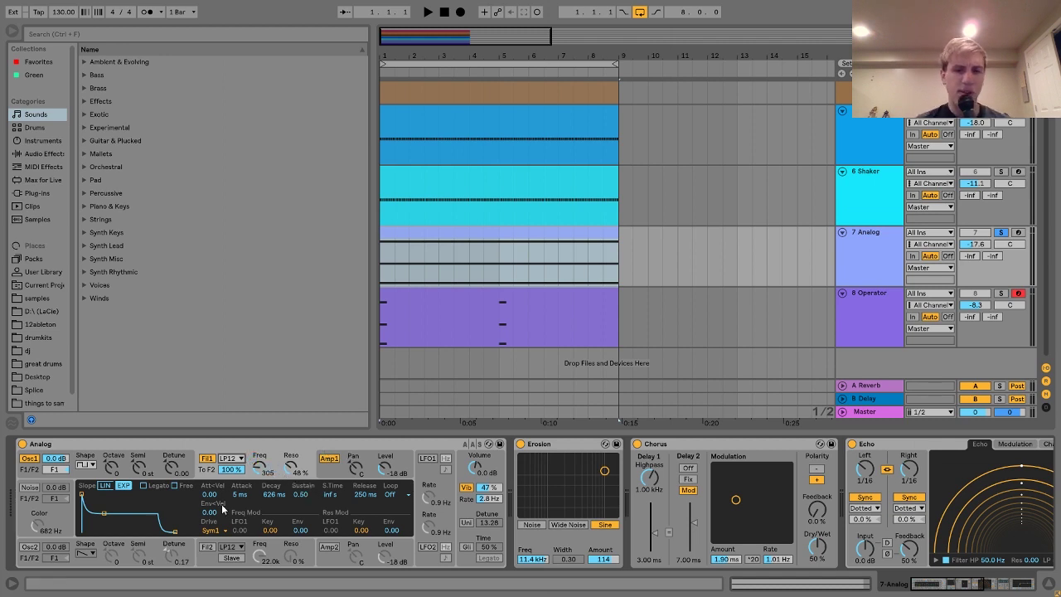
- Try a different filter 1 resonance on the Analog synth while auditioning the chord, undo the change, and play the chord again
key("space")
left_click_drag(291, 466, 292, 468)
key("space")
key("ctrl+z")
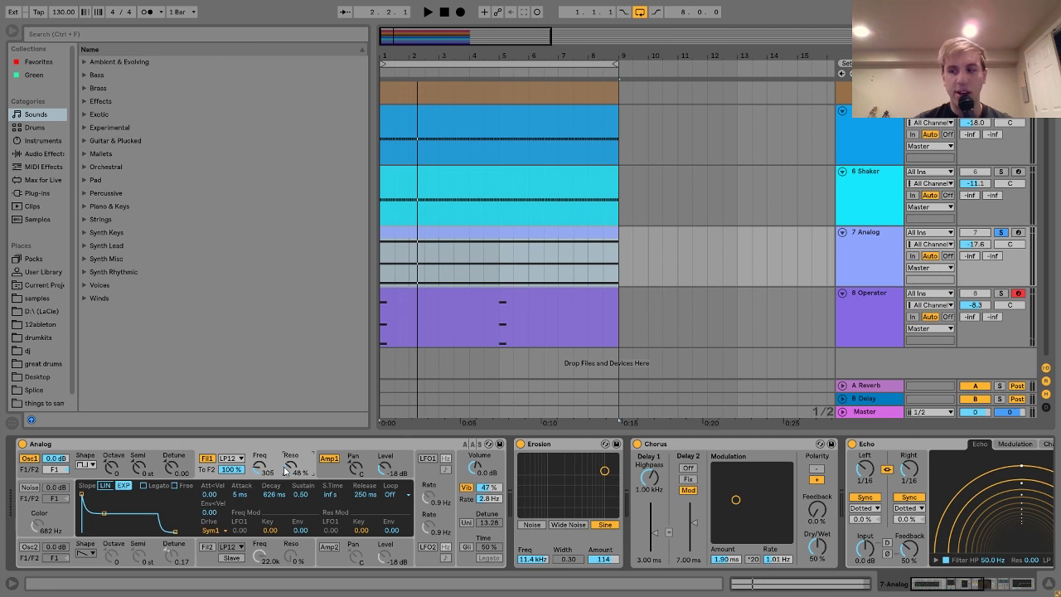
key("space")
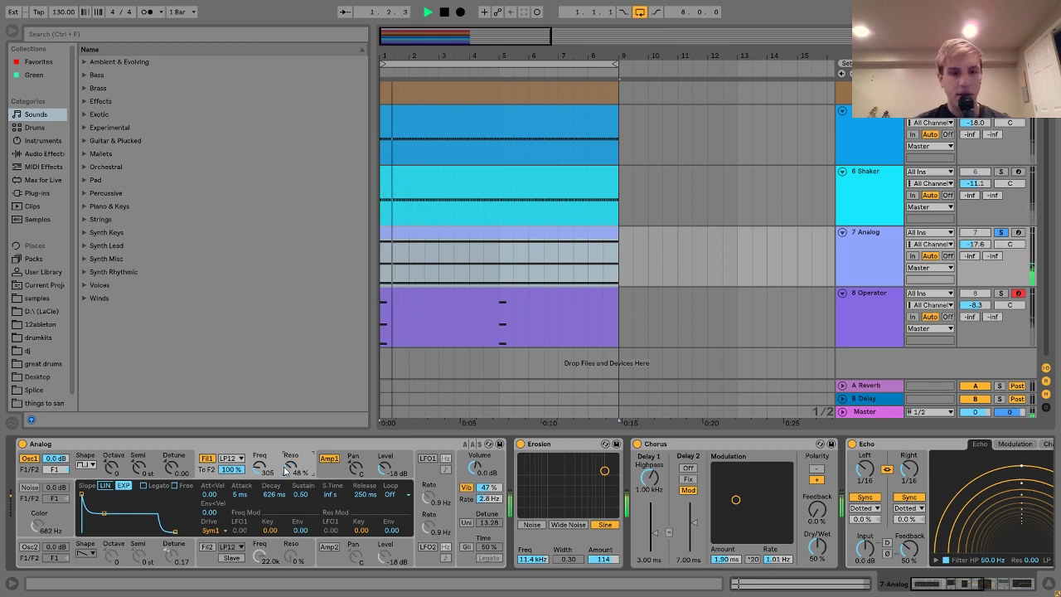
key("space")
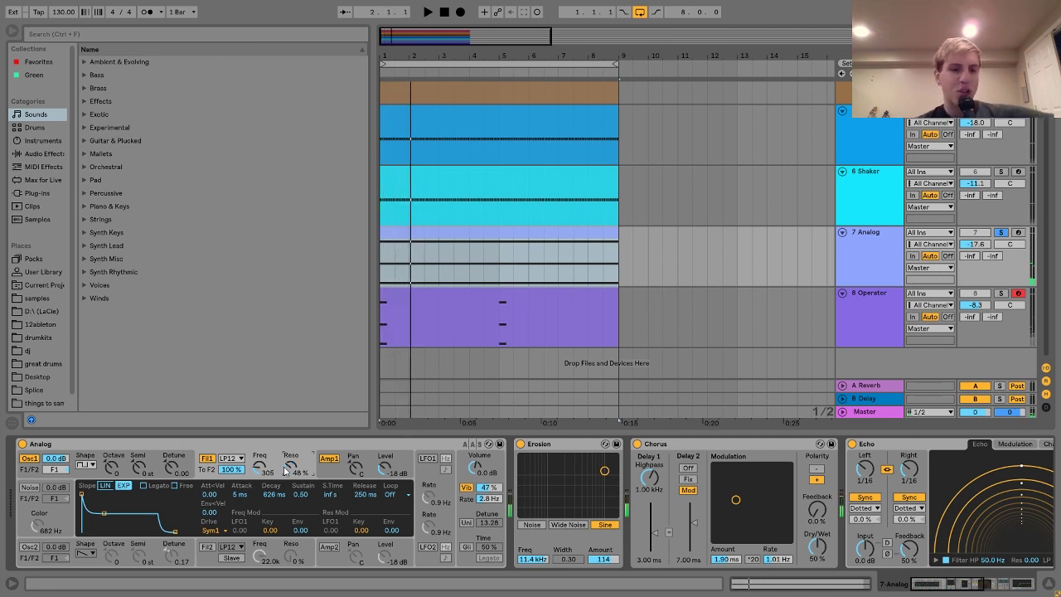
- Show the Analog synth's amp 1 envelope and its global voice and vibrato settings, and audition the chord
left_click(329, 468)
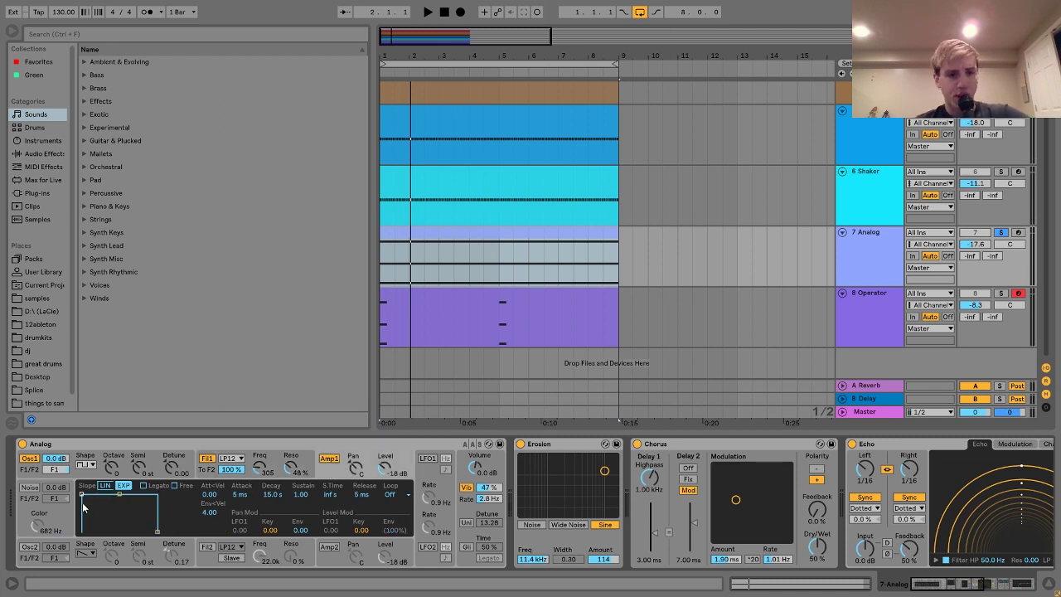
left_click(461, 483)
key("space")
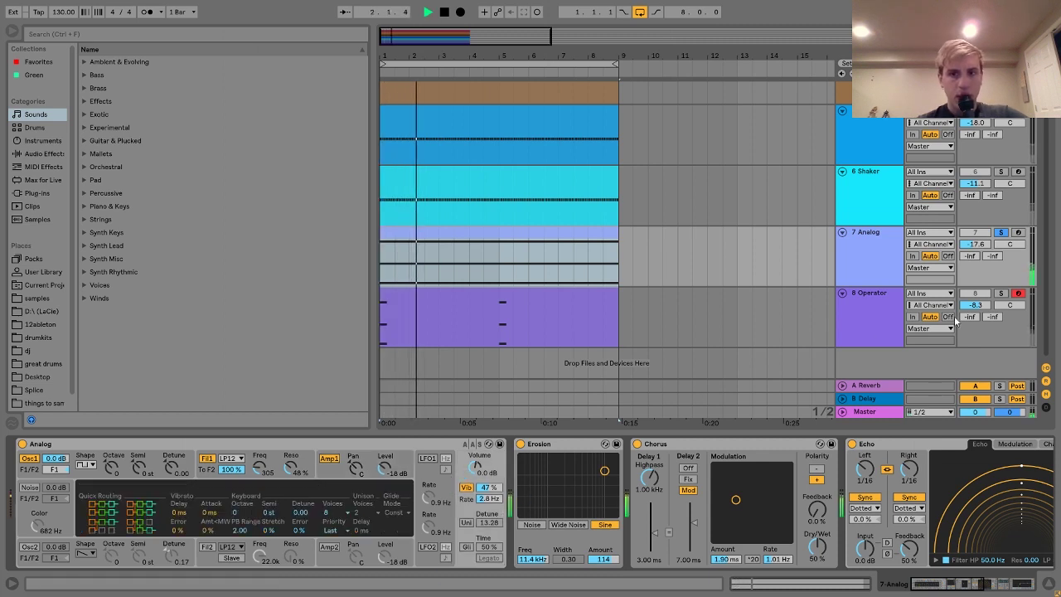
key("space")
- Set the Analog track's volume to -12.5 dB, auditioning the chord while trying other levels
left_click_drag(975, 244, 985, 247)
key("space")
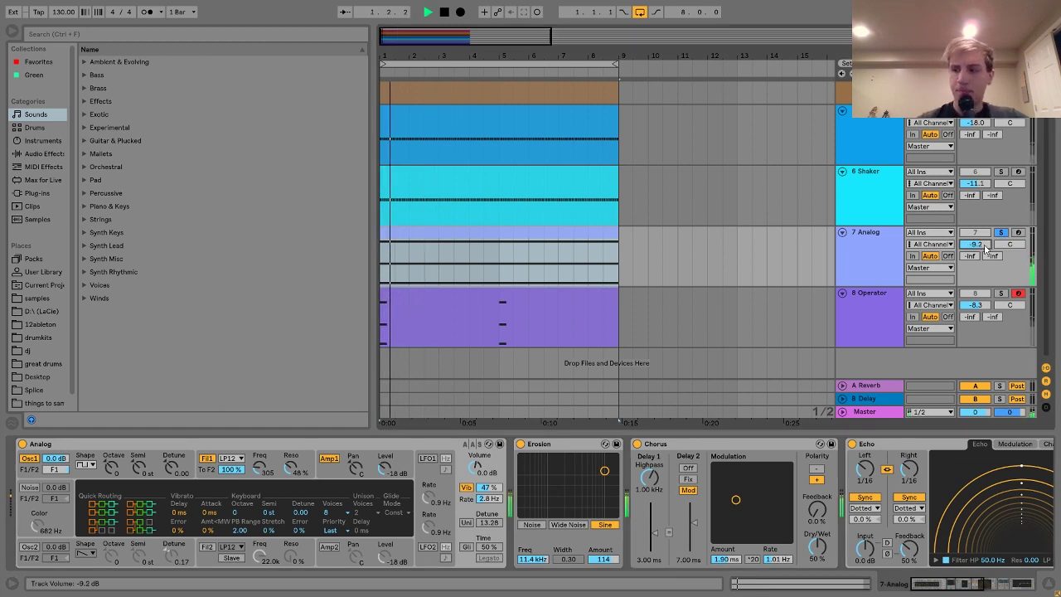
key("space")
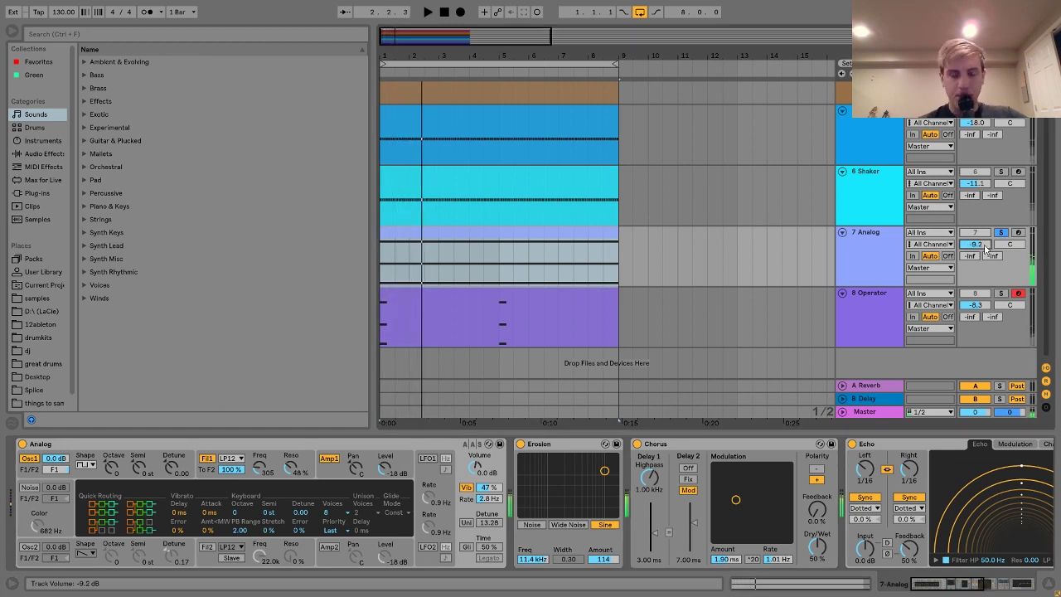
left_click_drag(985, 246, 984, 256)
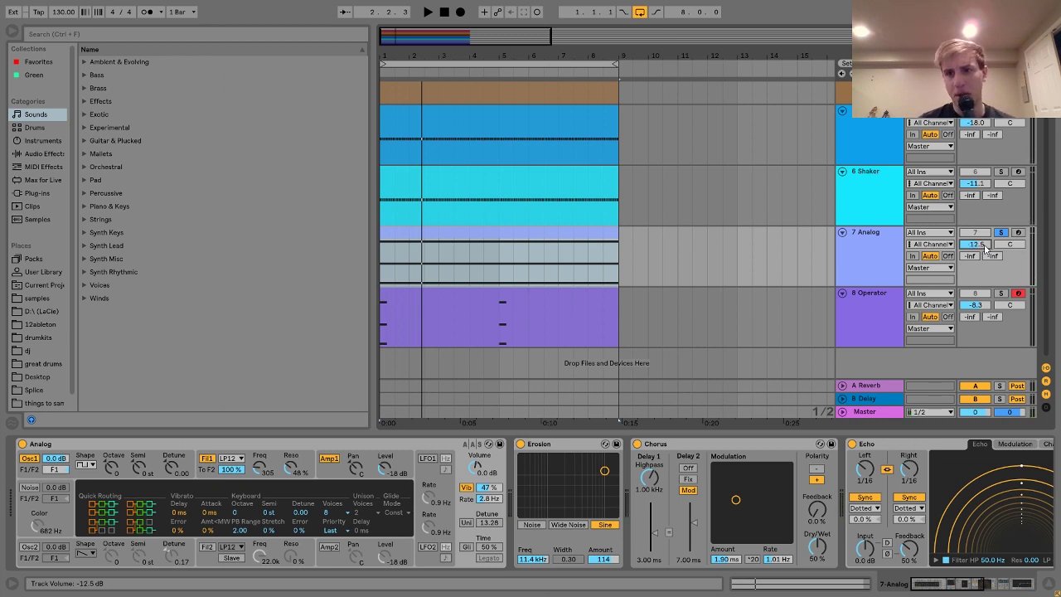
scroll(985, 247, "down", 3)
key("space")
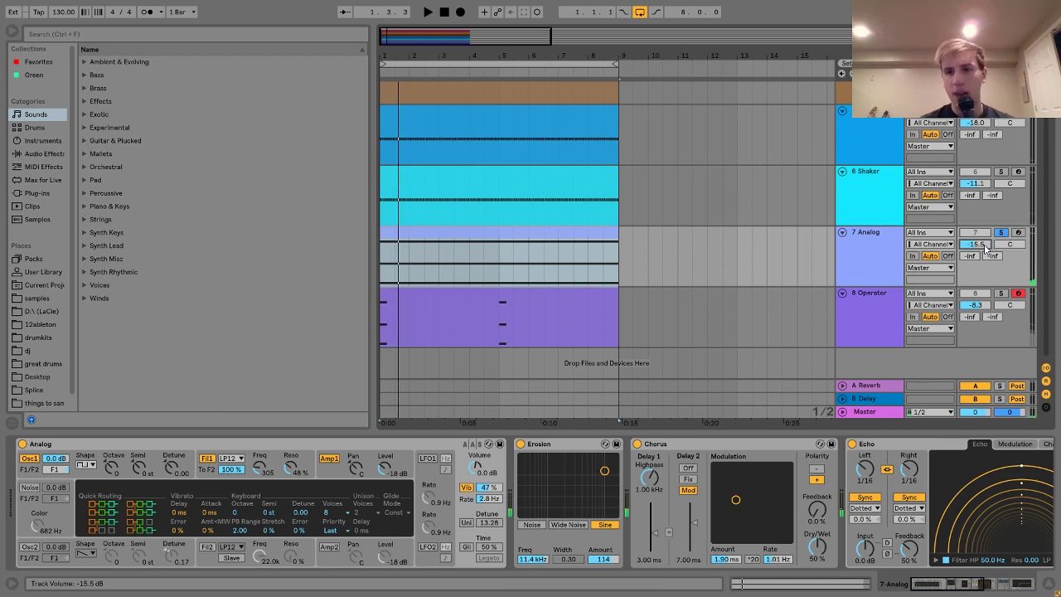
scroll(986, 247, "up", 1)
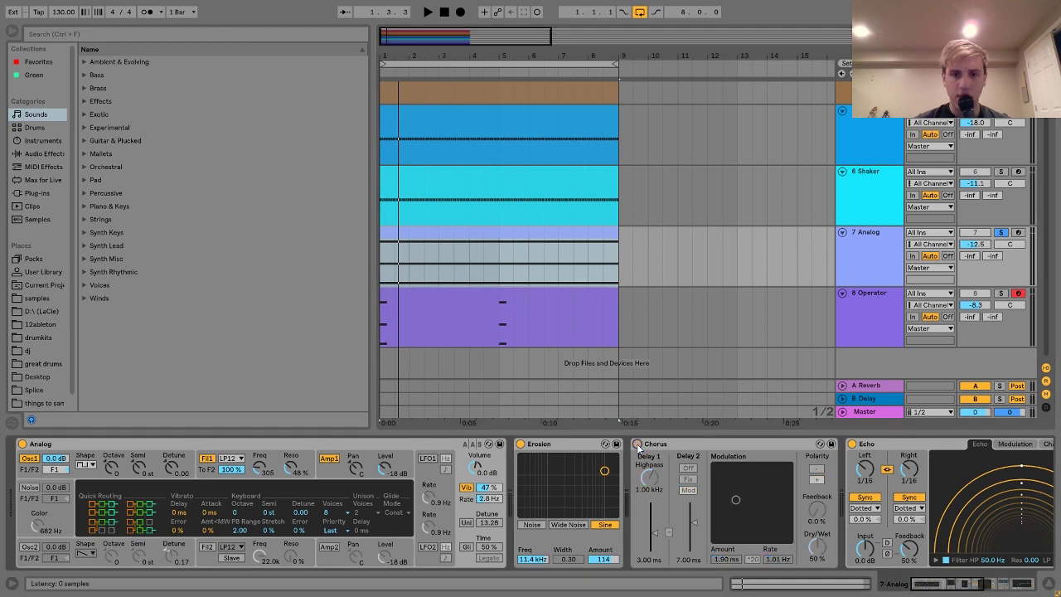
- Bypass the Analog track's Chorus, Echo, Auto Pan and EQ Eight, then return to the start of its device chain
scroll(636, 448, "right", 3)
left_click(673, 447)
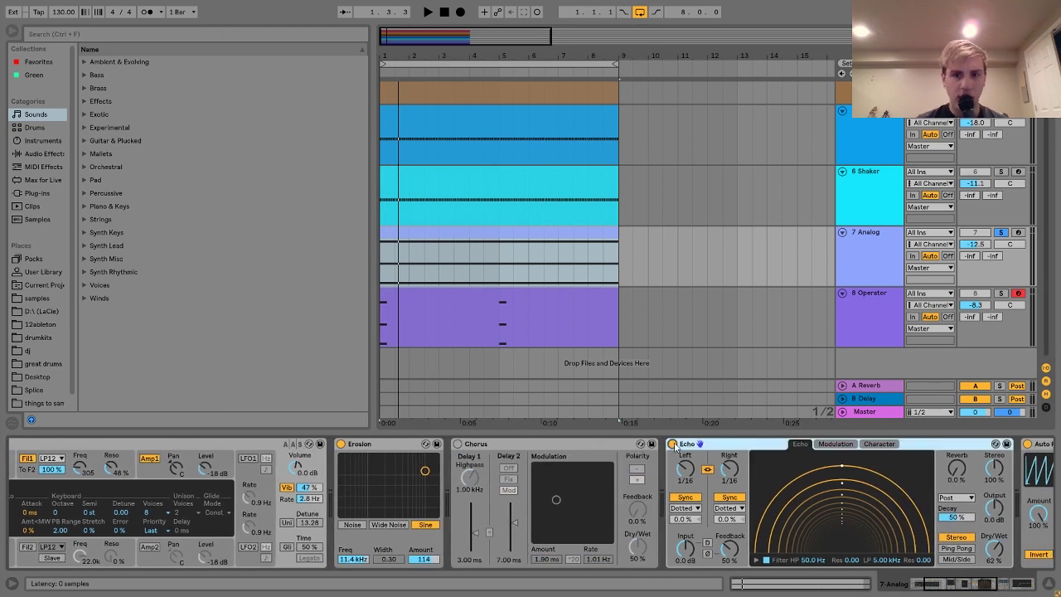
scroll(674, 448, "right", 3)
scroll(675, 448, "right", 3)
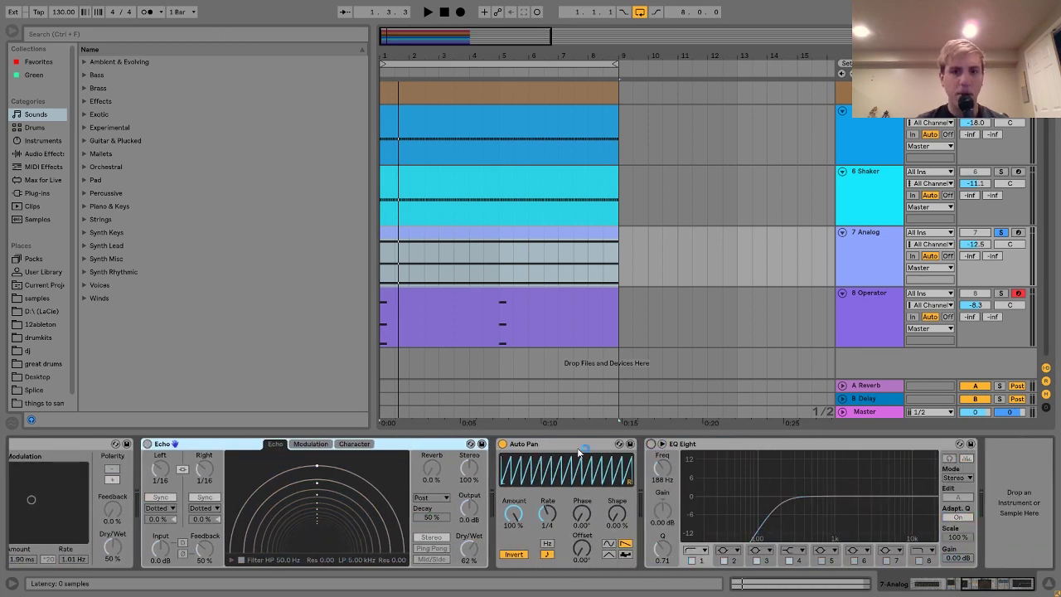
scroll(499, 446, "left", 8)
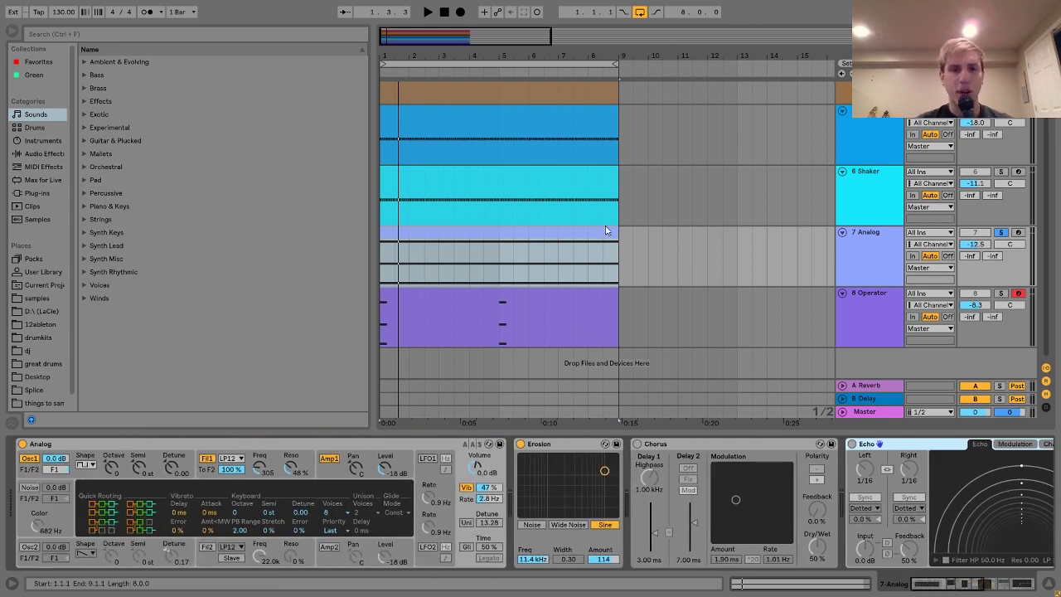
- Compare the chord's sound with Erosion on and bypassed, leaving Erosion switched on
key("space")
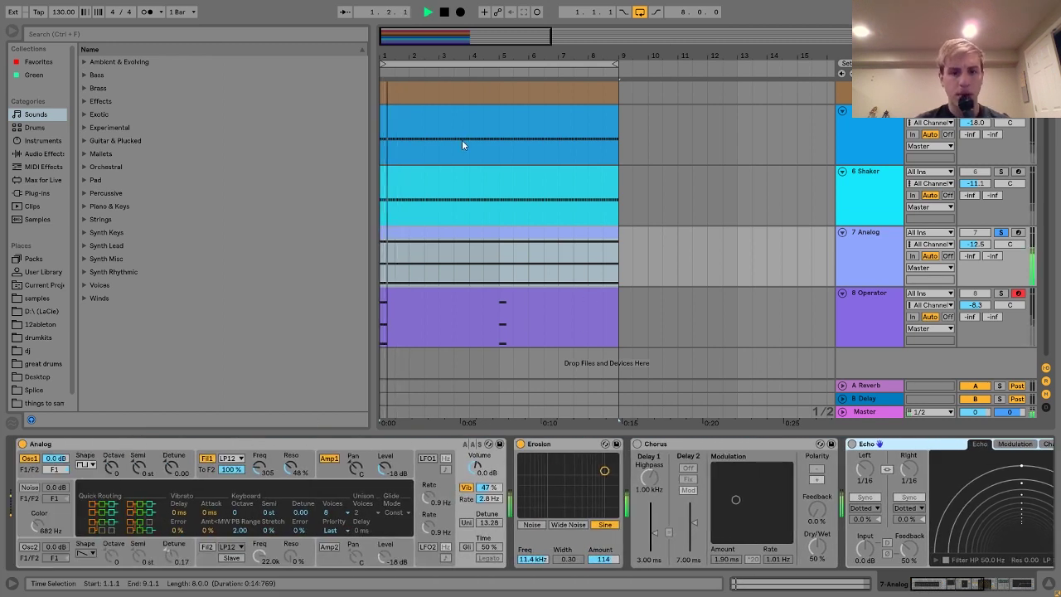
key("space")
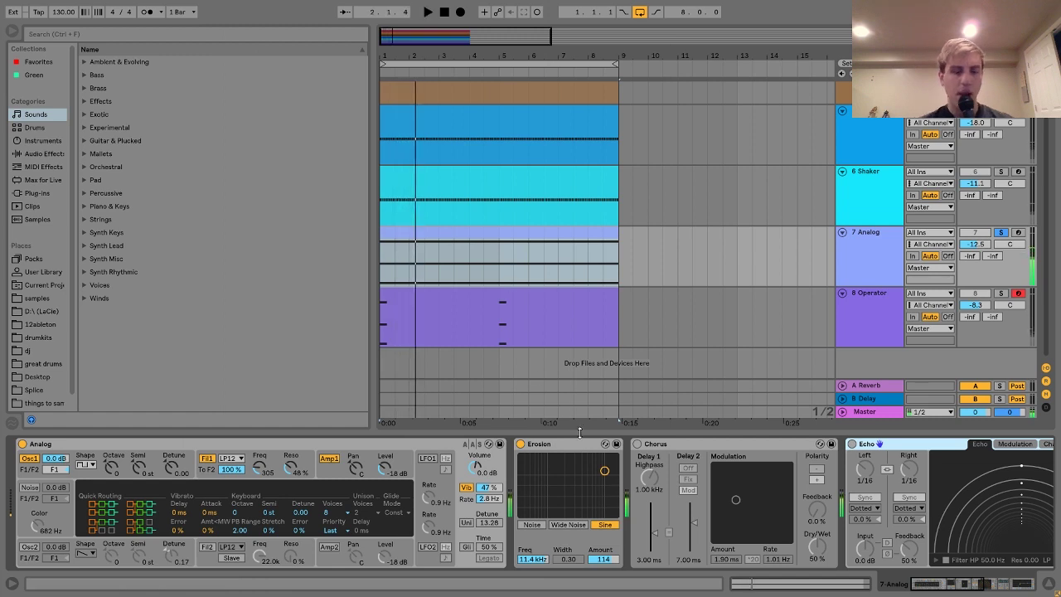
left_click(520, 444)
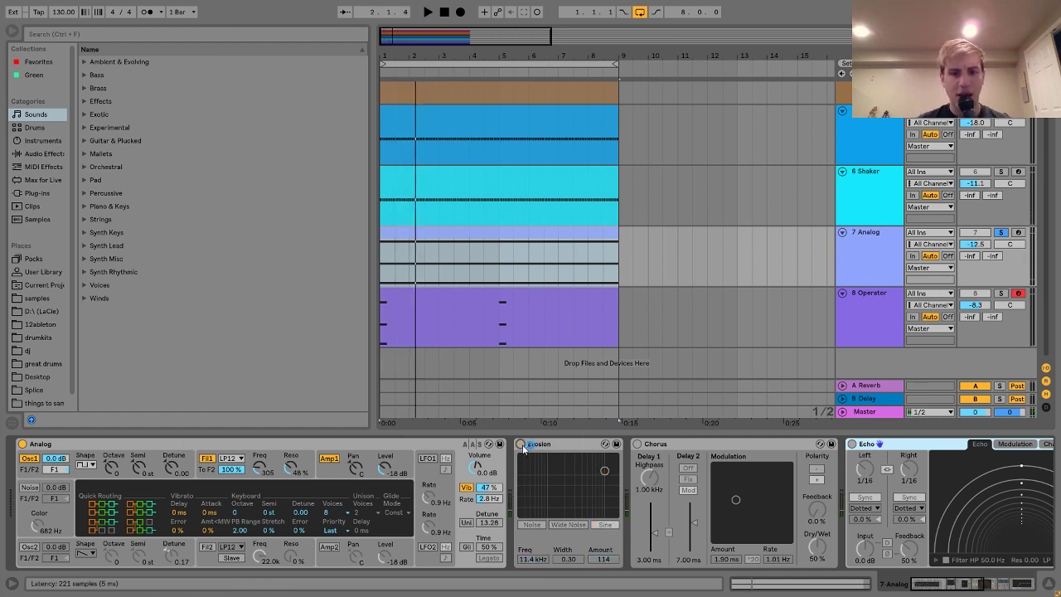
key("space")
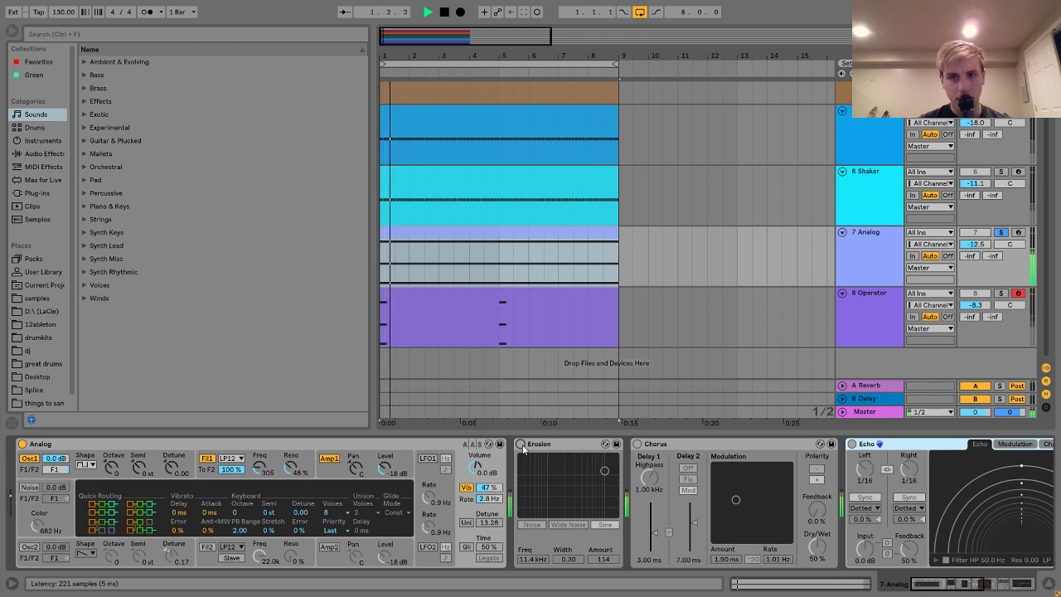
left_click(521, 445)
key("space")
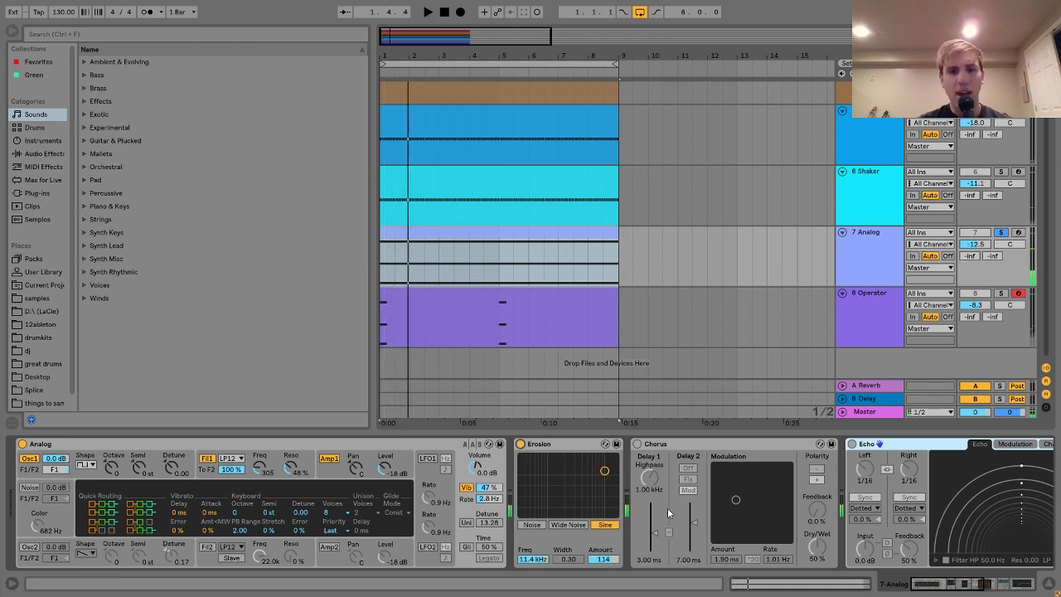
- Switch the Chorus back on and audition the chord through it, examining its modulation setting
scroll(612, 502, "right", 5)
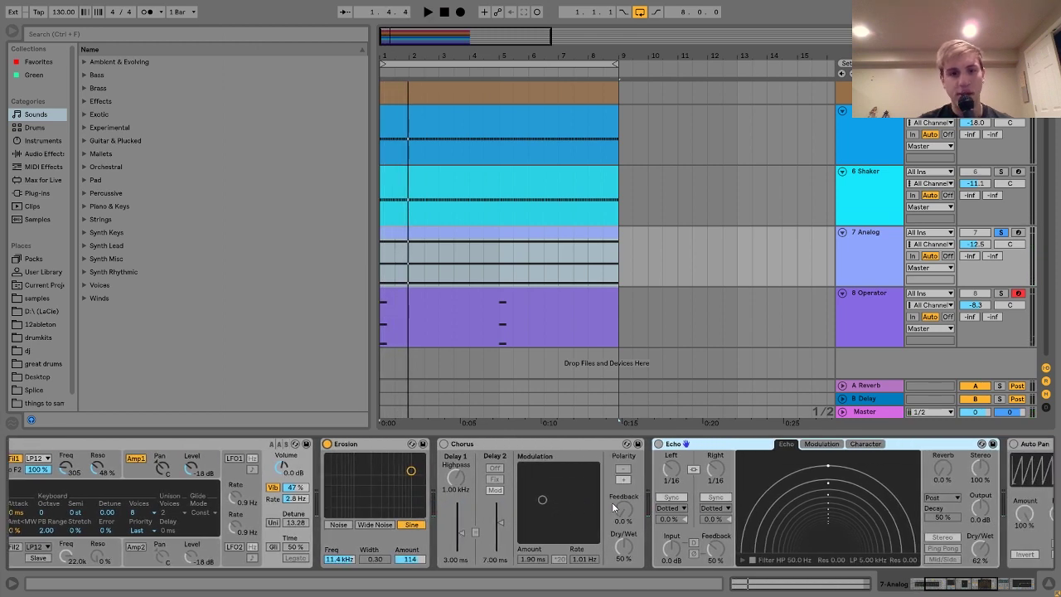
left_click(443, 444)
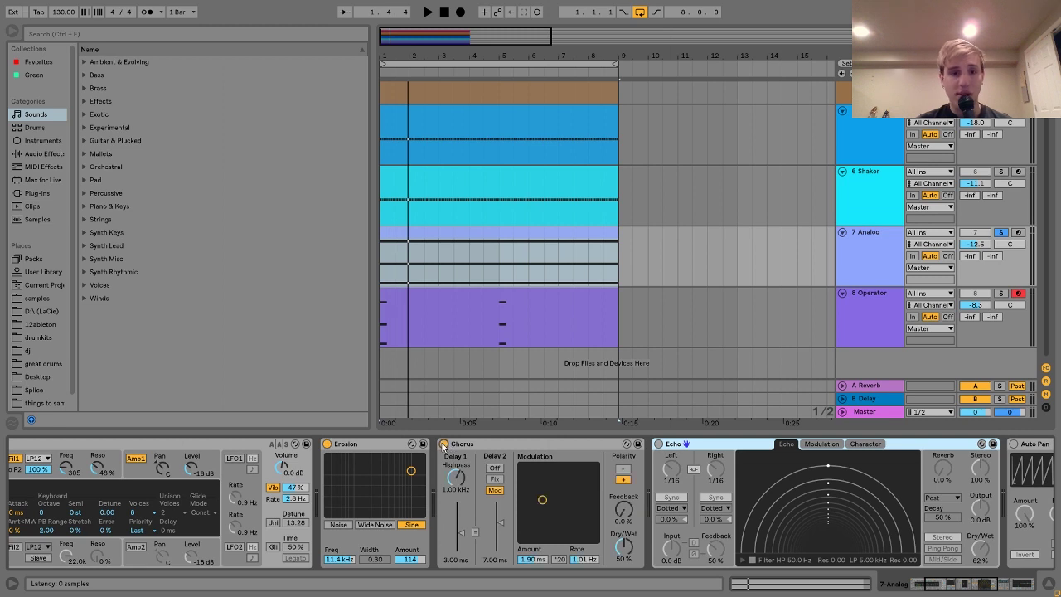
key("space")
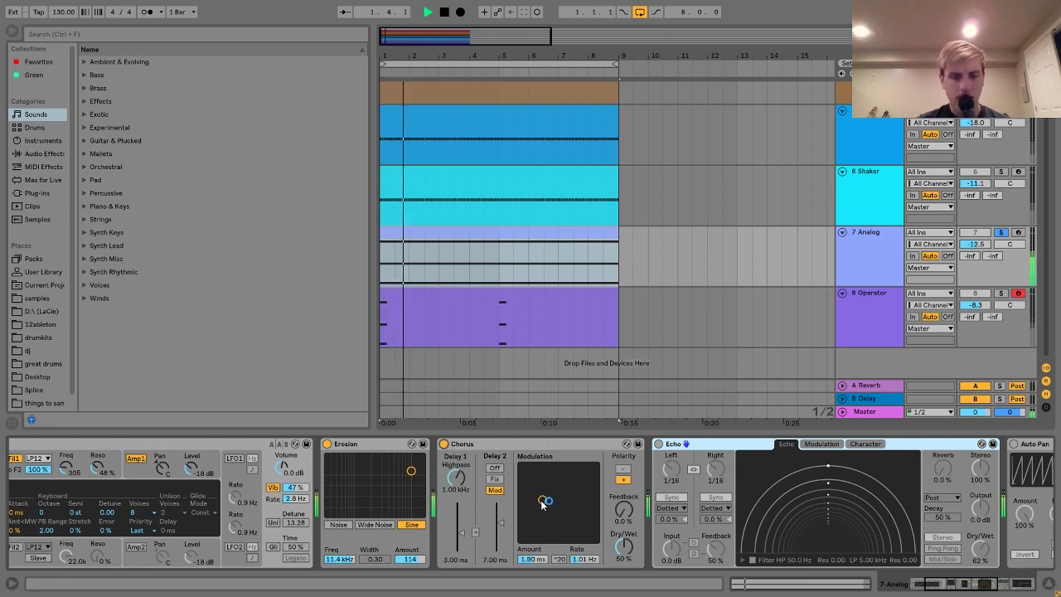
key("space")
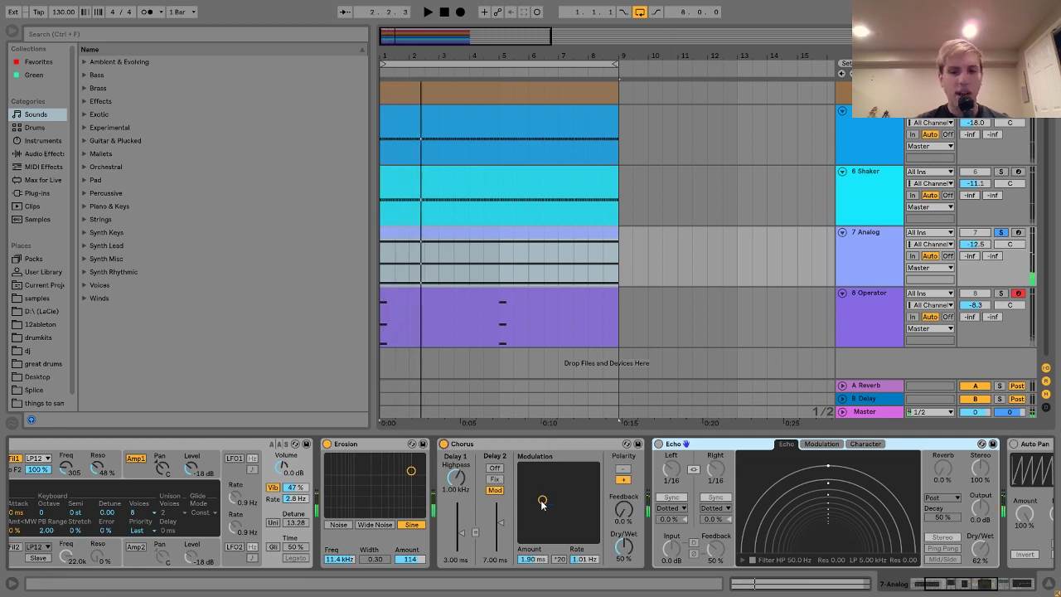
left_click(542, 503)
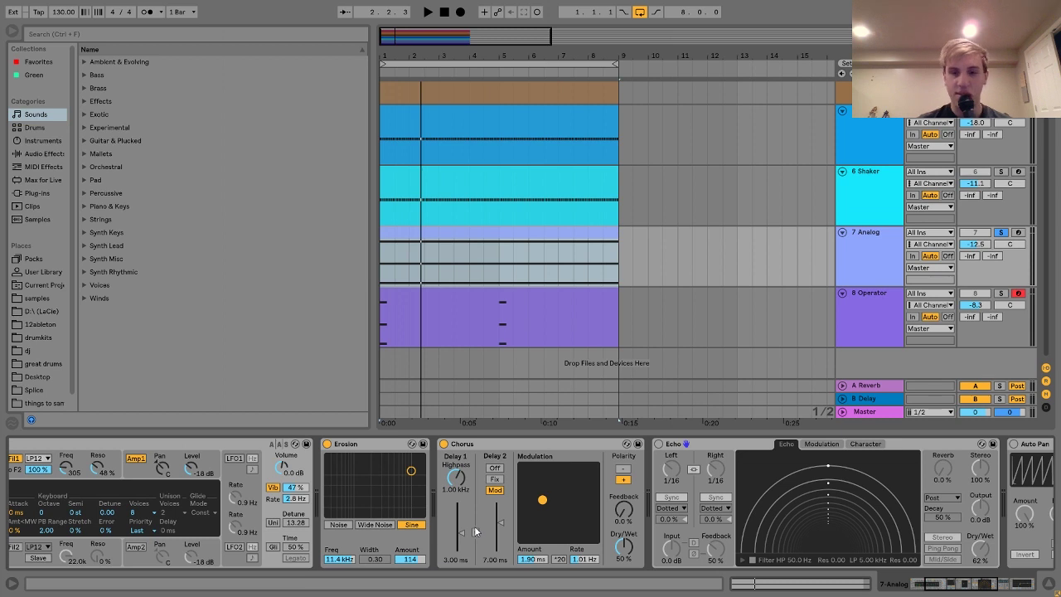
scroll(328, 567, "right", 1)
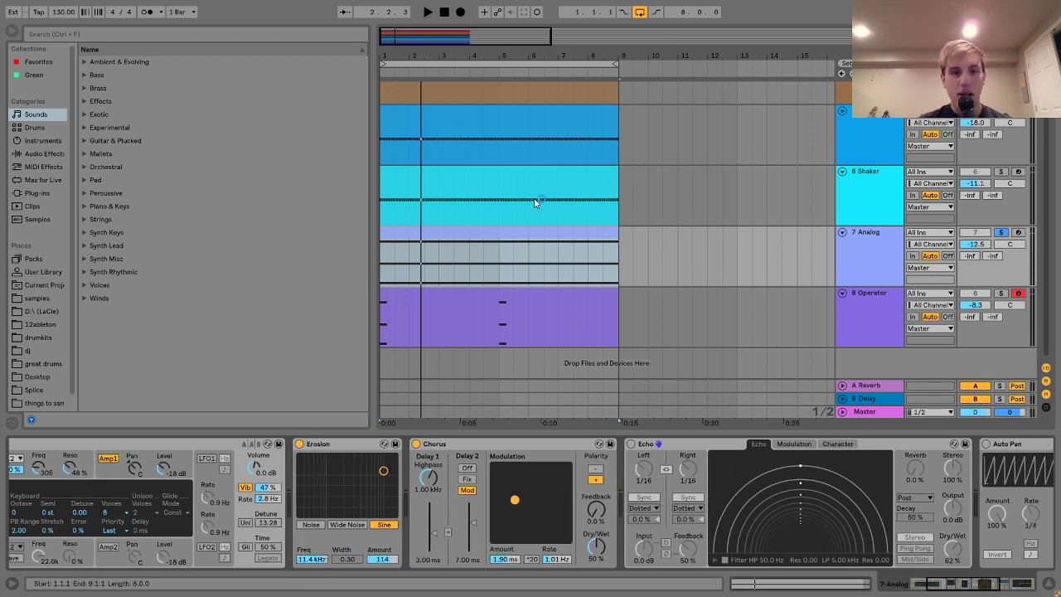
left_click(501, 230)
key("space")
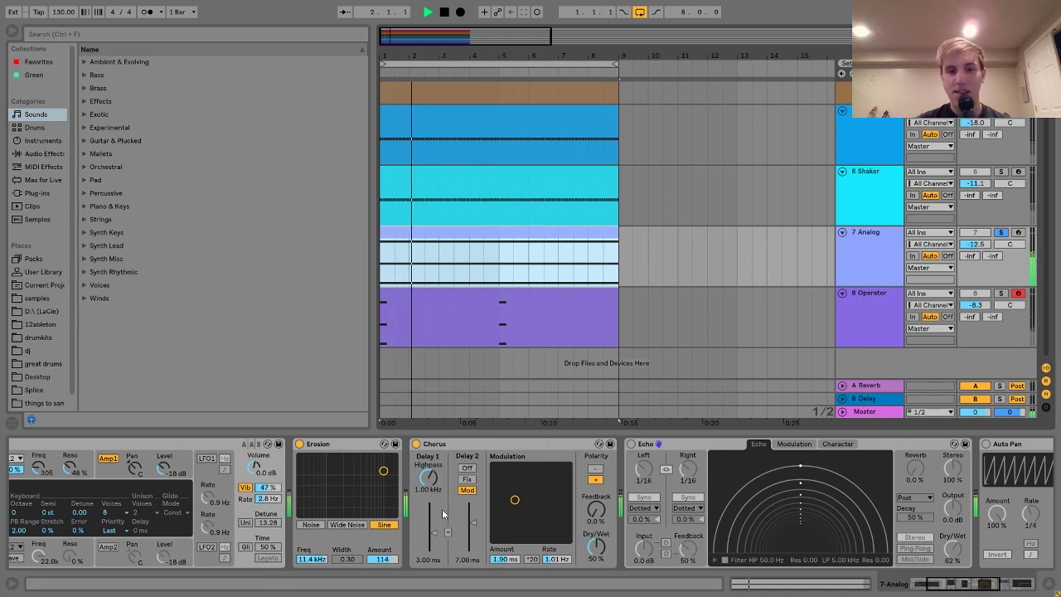
key("space")
- Switch the Echo back on and audition the Analog chord with its dotted 1/16 delay
left_click(928, 247)
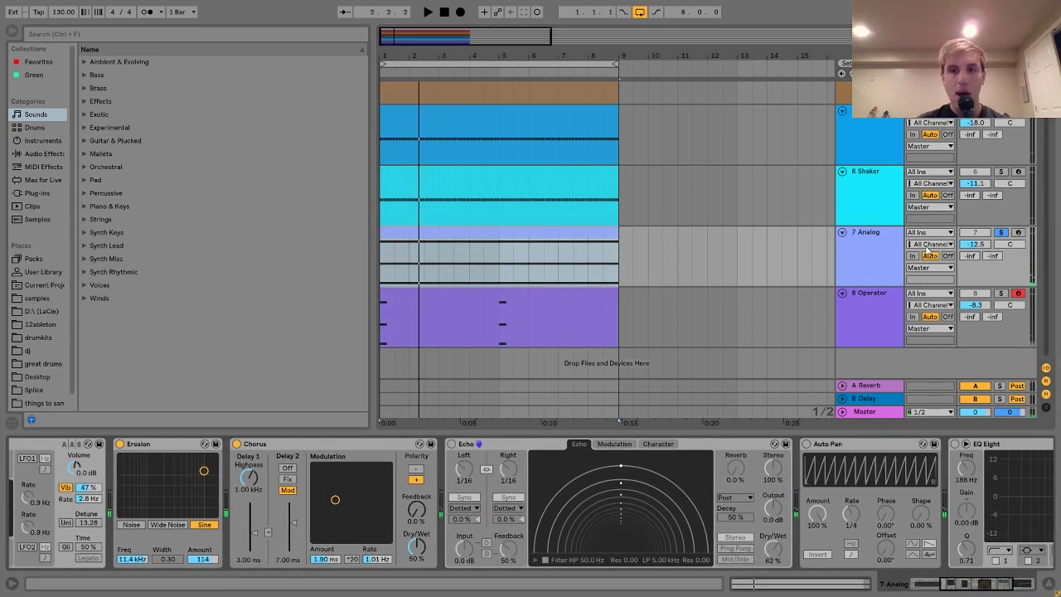
left_click(452, 443)
key("space")
key("space")
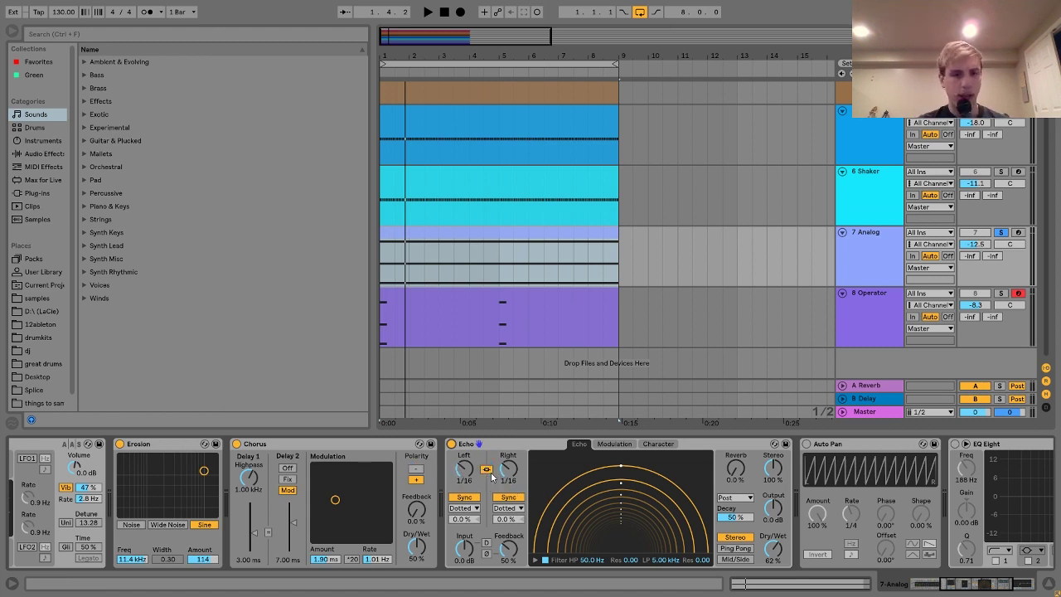
key("space")
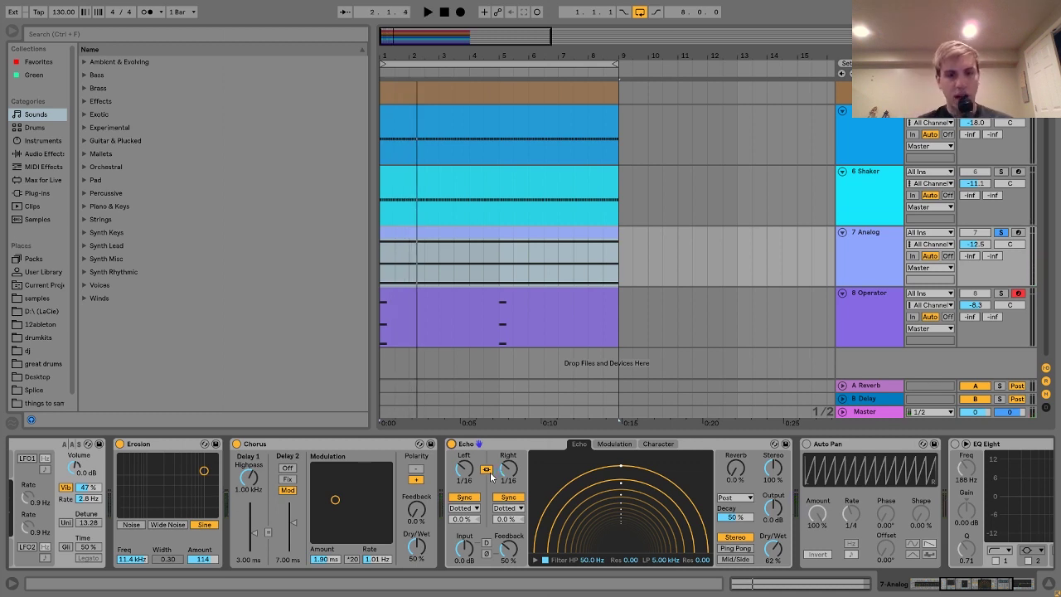
key("space")
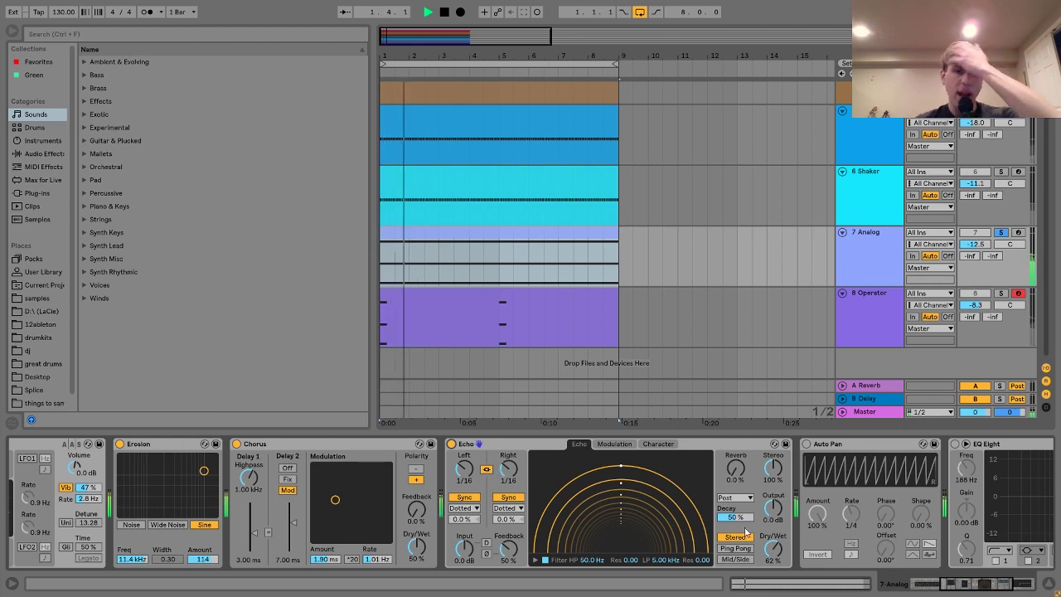
- Switch the Auto Pan on briefly and bypass it again
scroll(752, 548, "right", 6)
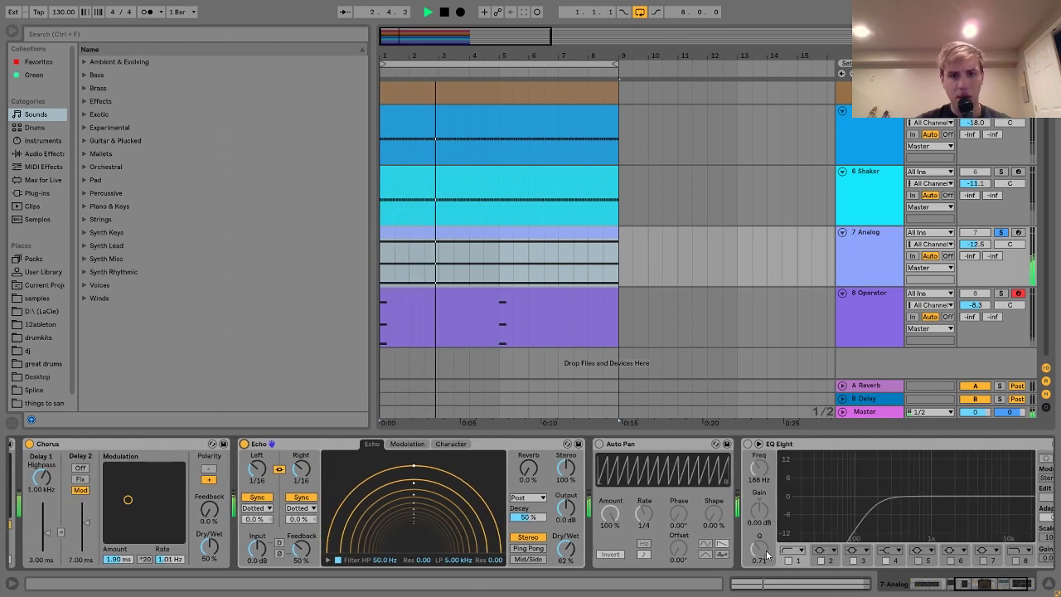
left_click(544, 444)
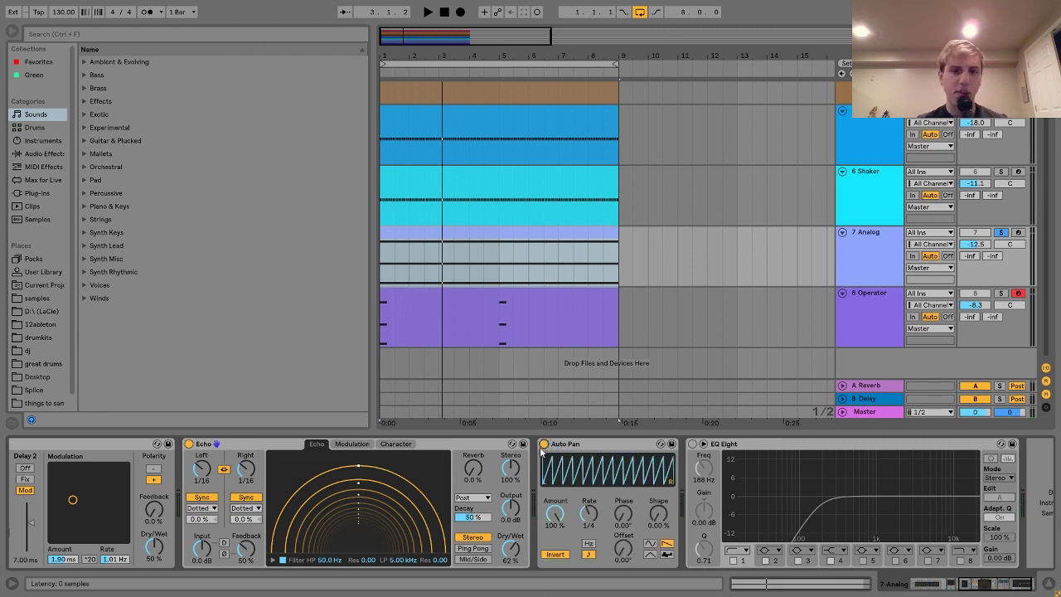
left_click(543, 445)
- Unsolo the Analog track to hear it in the full mix, lower its volume to -15.7 dB, and solo it again
left_click(1001, 232)
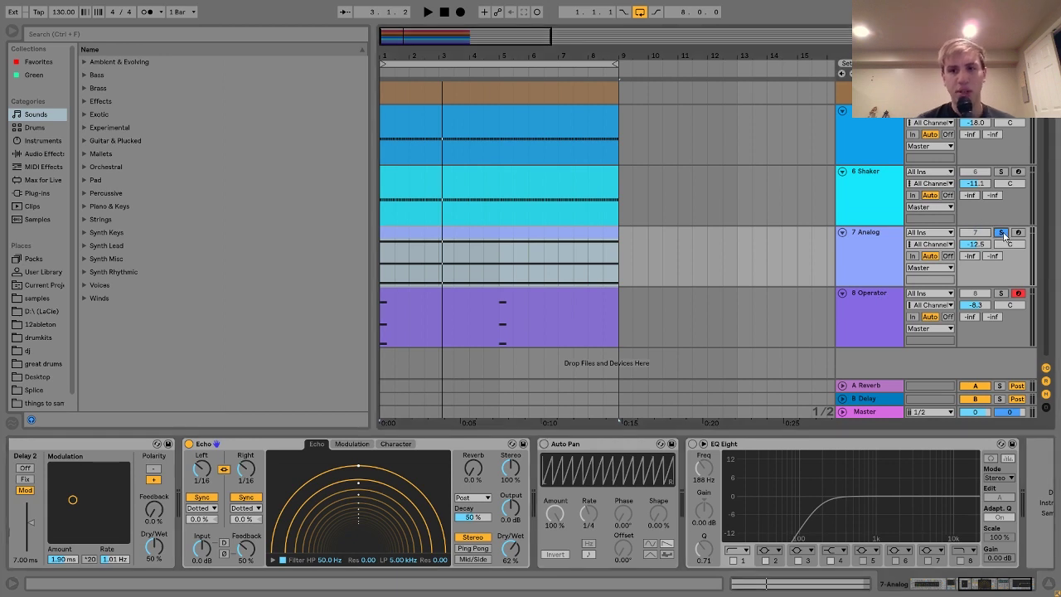
key("space")
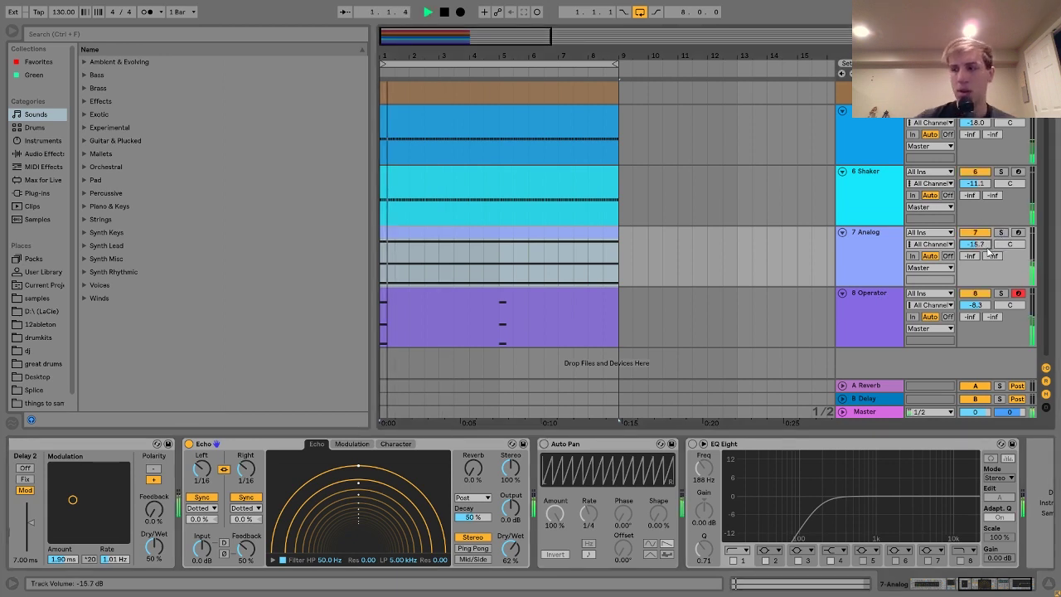
left_click(1001, 232)
key("space")
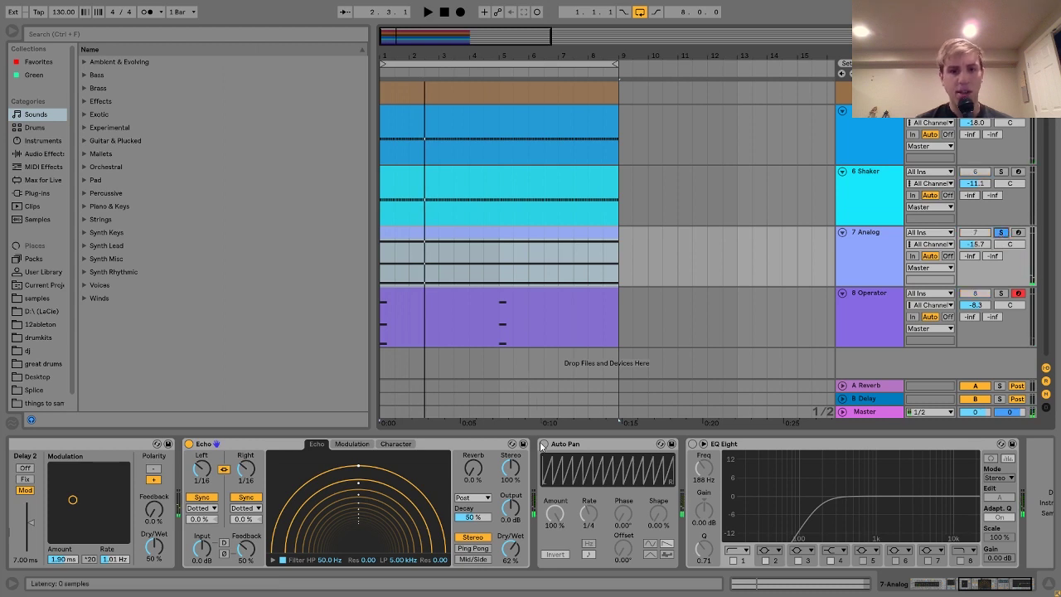
- Switch the Auto Pan on and unsolo the Analog track to hear it in the full mix
left_click(544, 443)
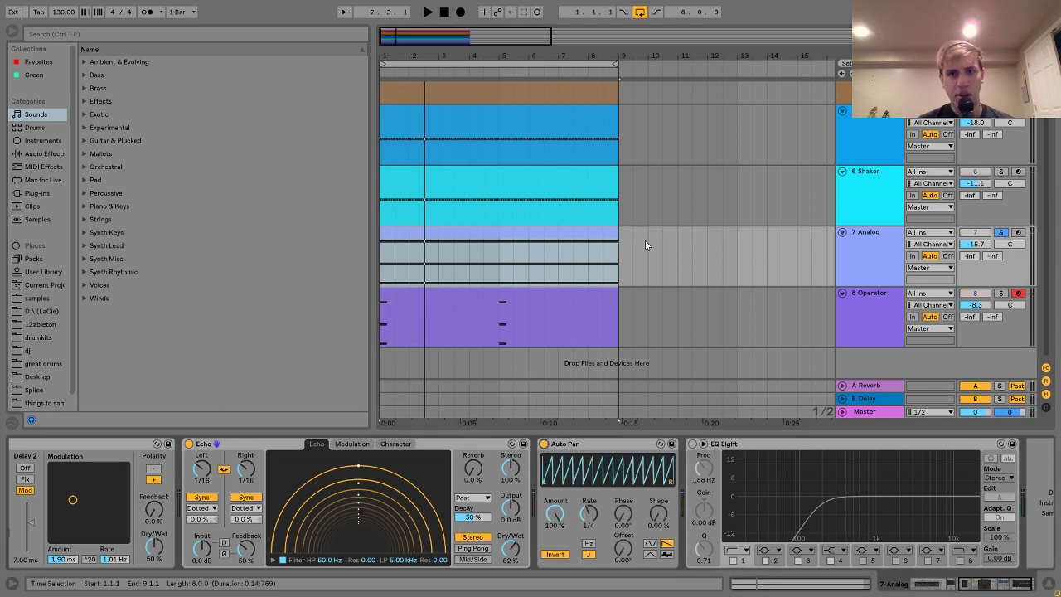
scroll(645, 240, "up", 3)
left_click(1000, 305)
key("space")
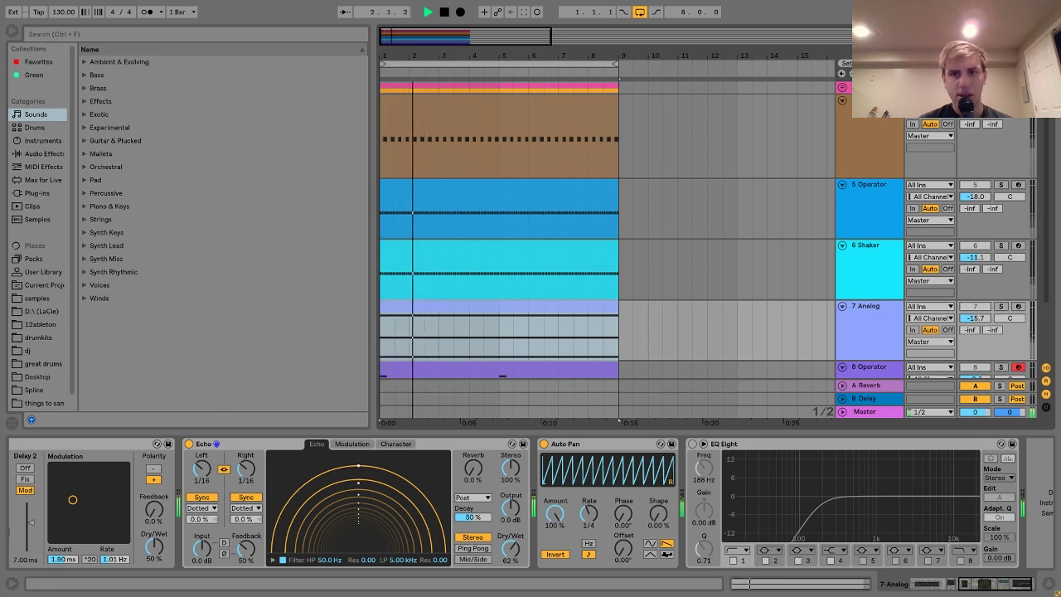
scroll(645, 241, "down", 3)
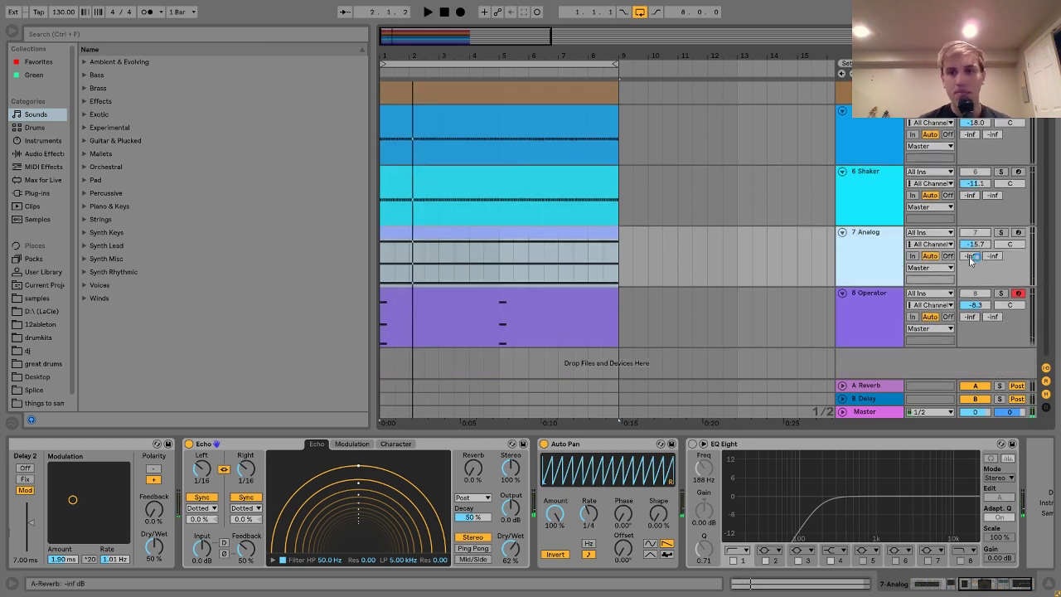
- Solo the Analog track again and audition the chord through the Auto Pan, with its phase at 0°
left_click(1000, 232)
scroll(1008, 237, "up", 3)
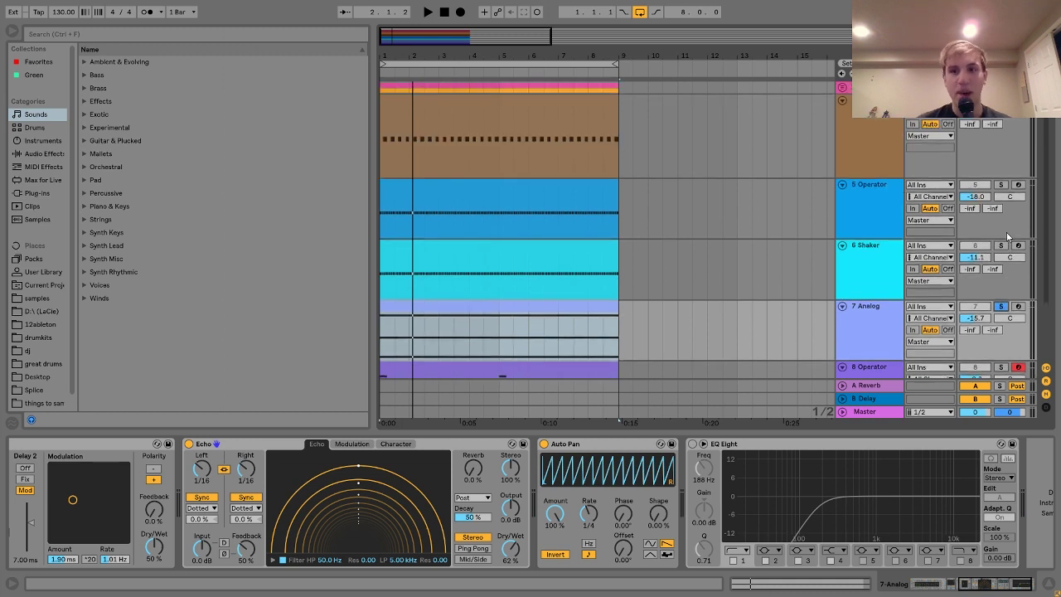
scroll(1008, 237, "down", 3)
left_click(881, 234)
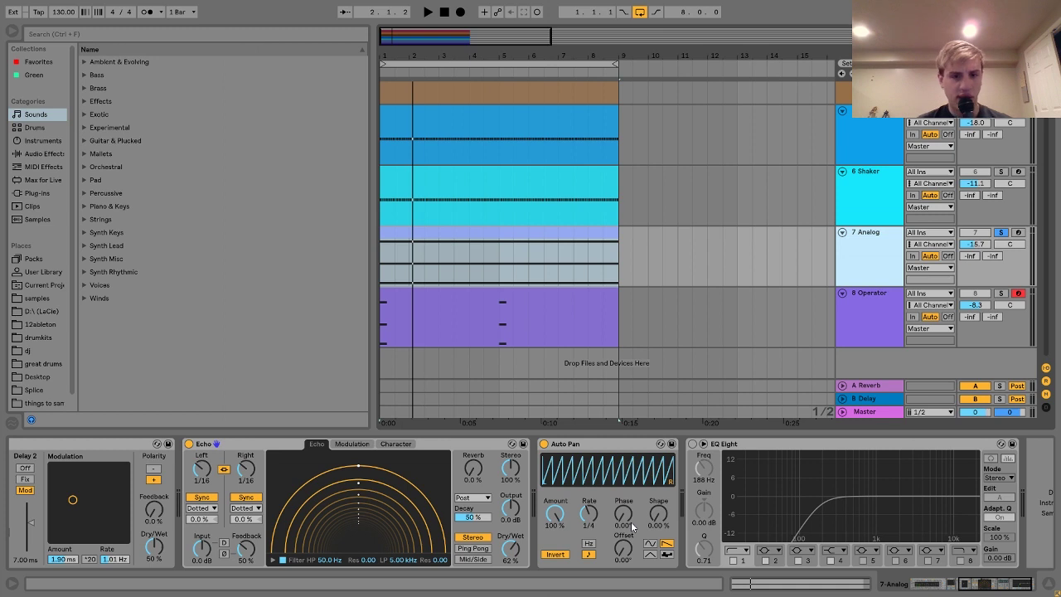
left_click_drag(630, 521, 624, 547)
key("space")
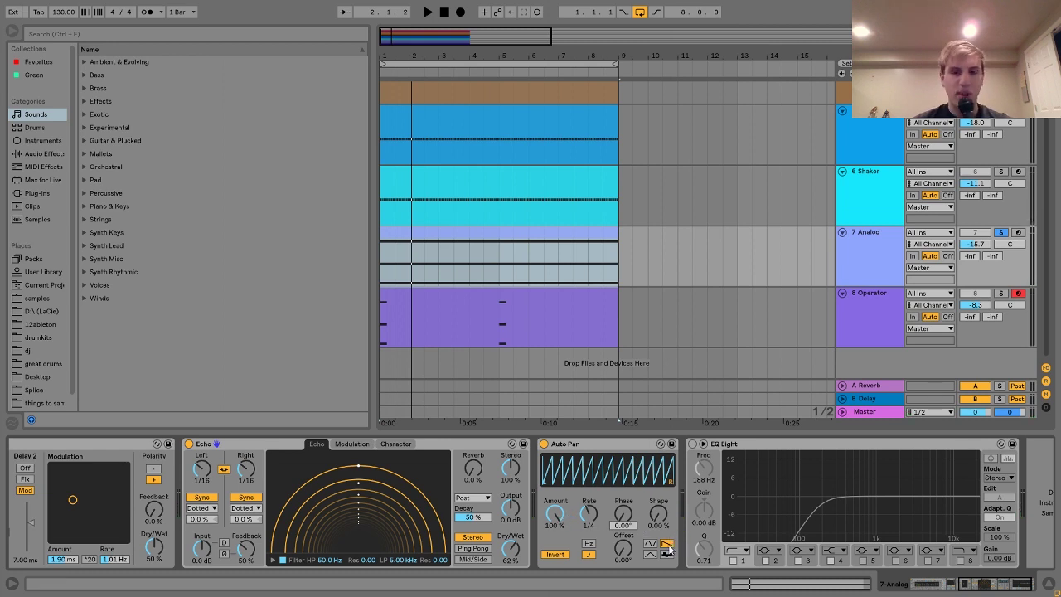
- Flip the Auto Pan waveform to Normal and back to Invert, and audition the inverted pumping
left_click(556, 554)
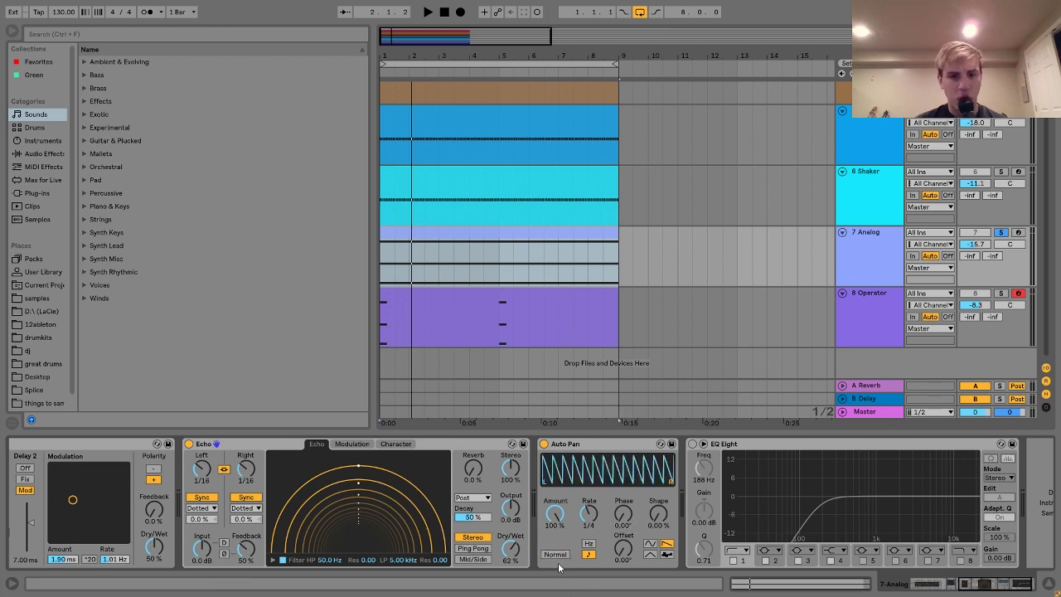
left_click(557, 556)
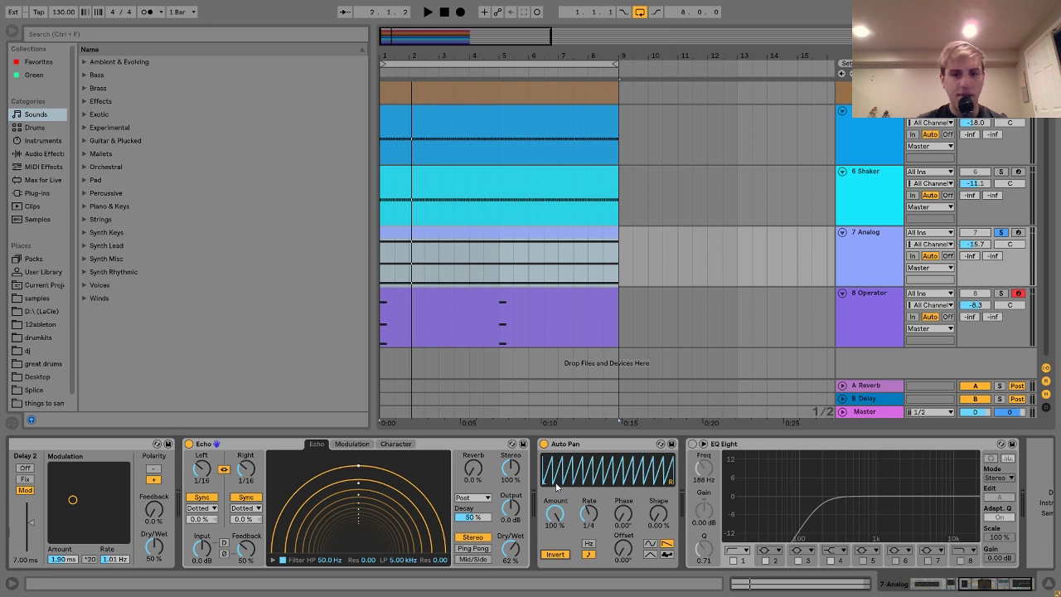
key("space")
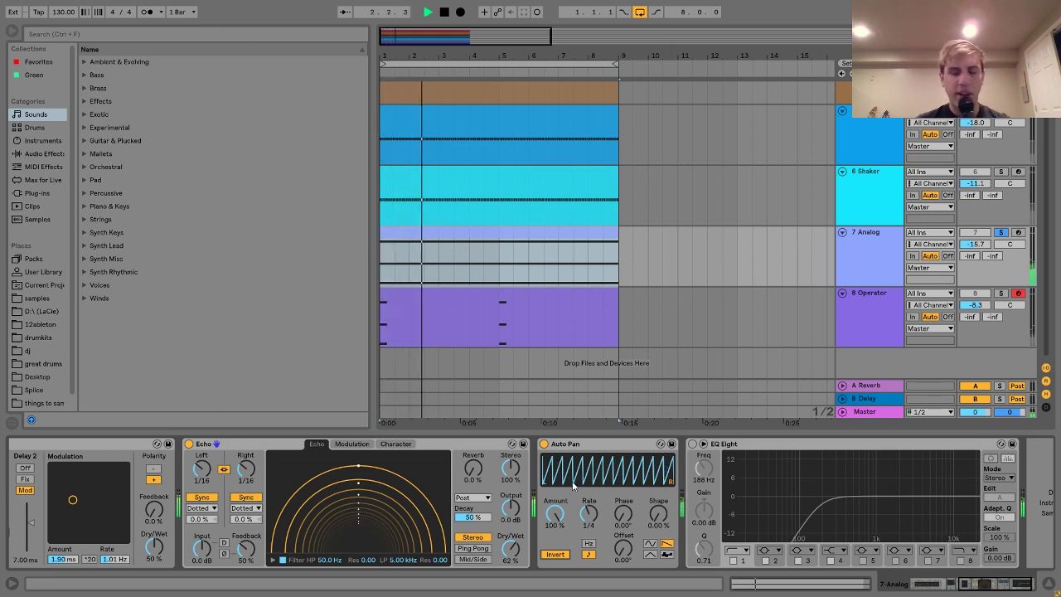
key("space")
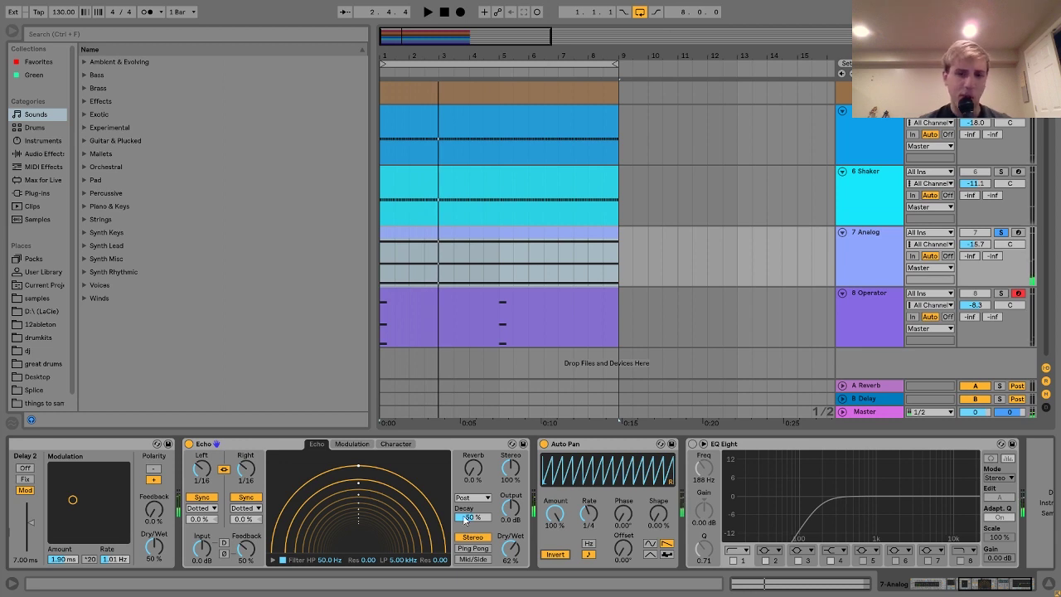
- Try a higher Auto Pan shape on the playing chord and reset the shape to its default
left_click_drag(663, 520, 663, 497)
key("space")
key("Delete")
key("space")
- Switch the Analog track's EQ Eight on and audition the chord through its low cut
left_click(752, 466)
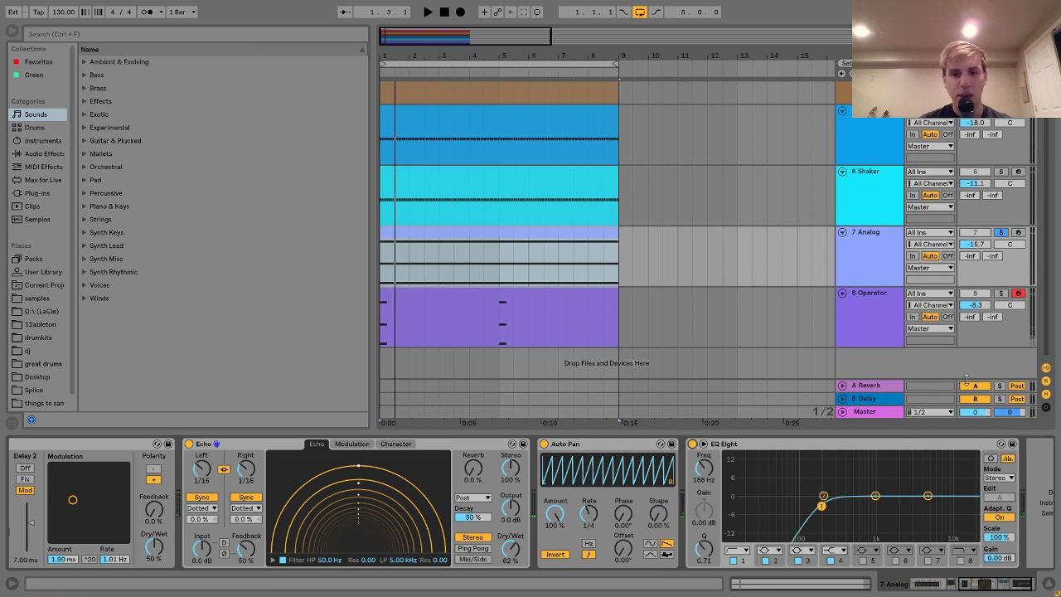
key("space")
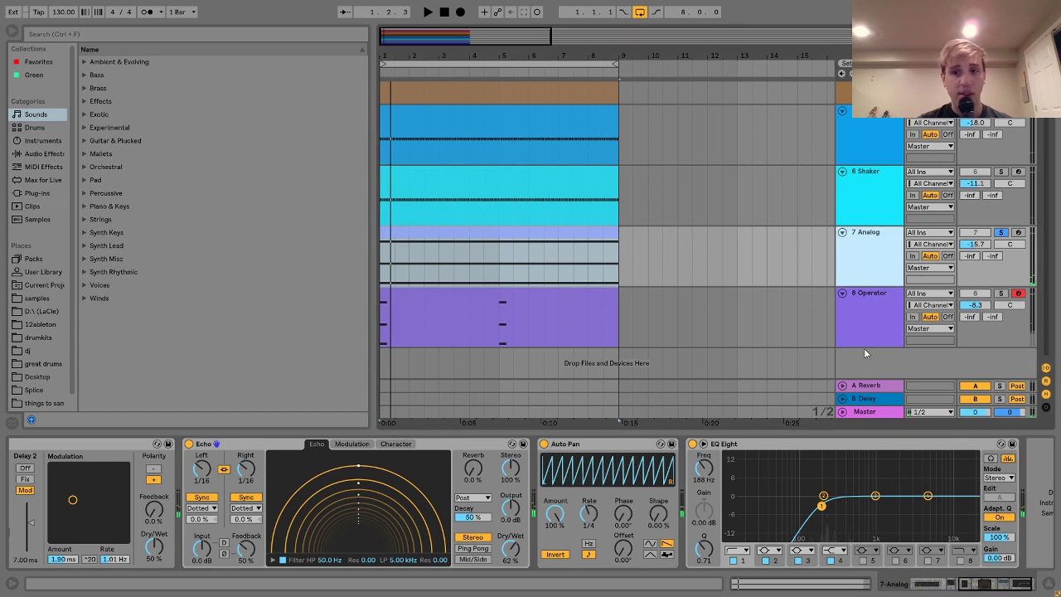
- Solo the 8 Operator track in place of the Analog track and audition it
left_click(866, 339)
left_click(1001, 294)
key("space")
key("space")
- Open the 8 Operator clip's notes and try the first chord with its A#4 lowered an octave to A#3
left_click(439, 293)
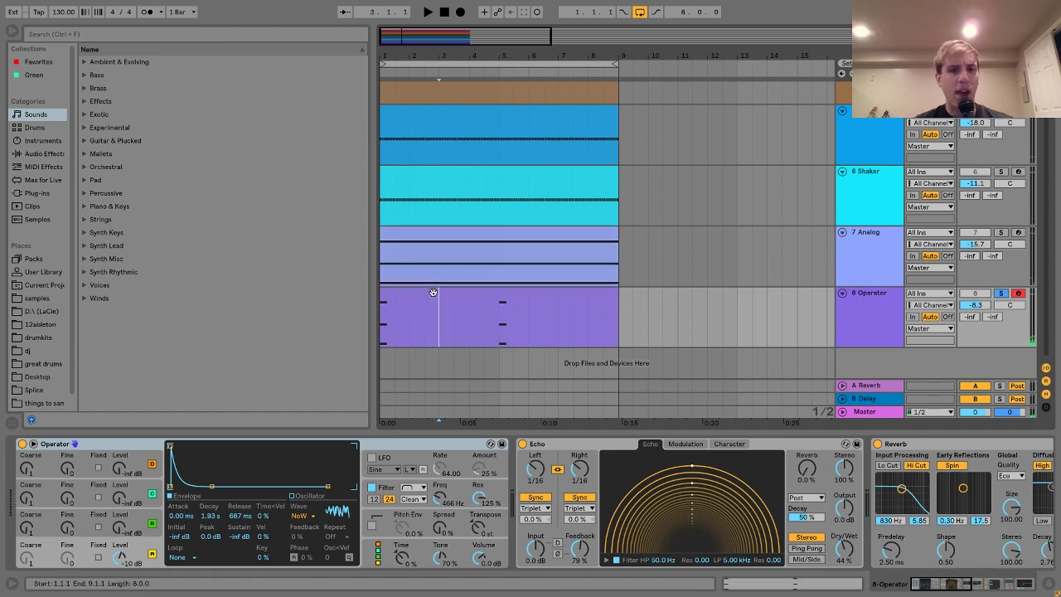
double_click(433, 293)
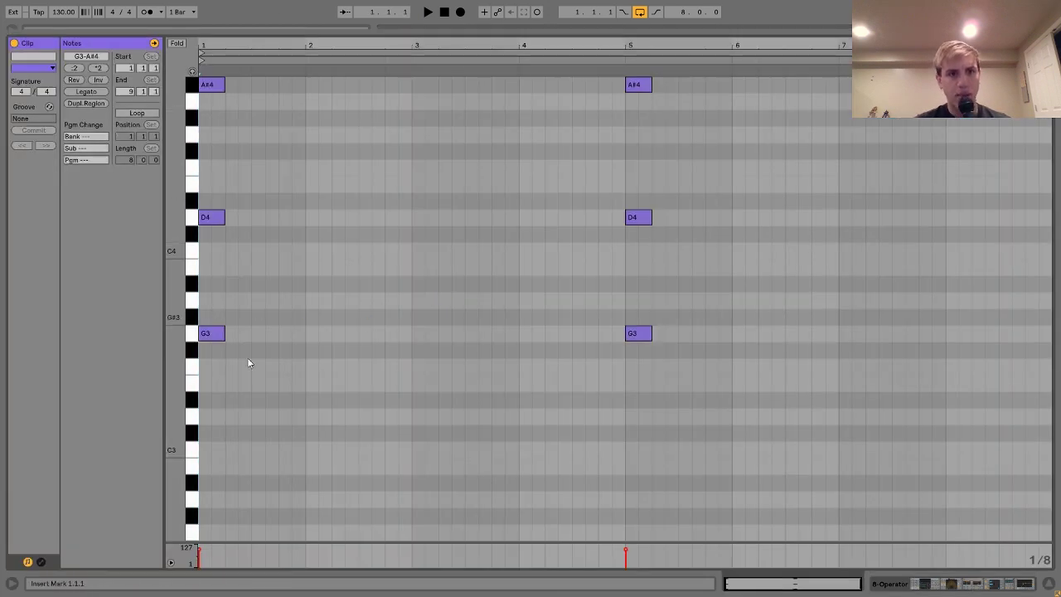
left_click(209, 85)
key("space")
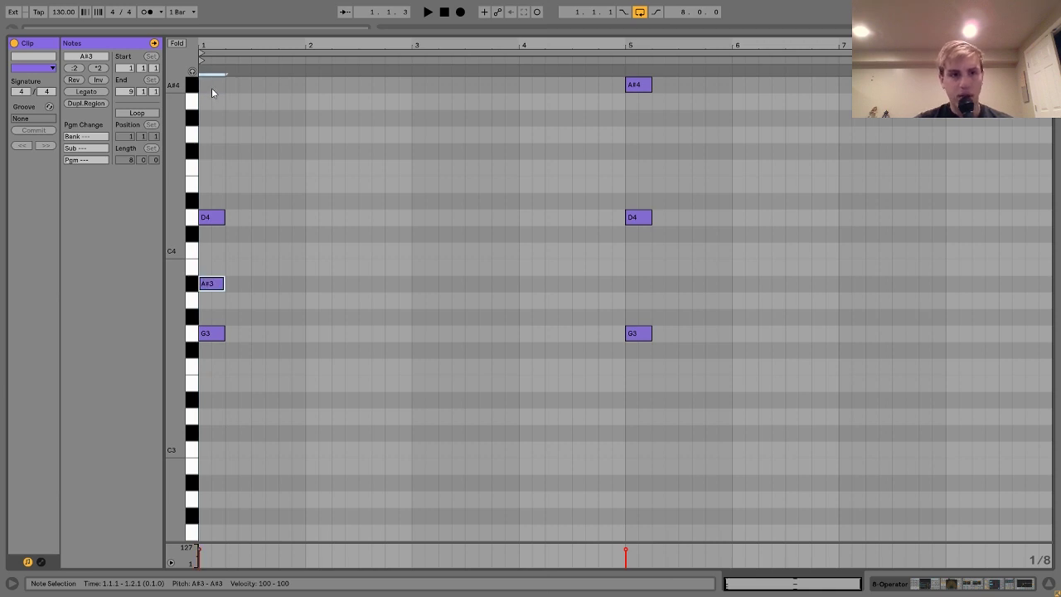
key("space")
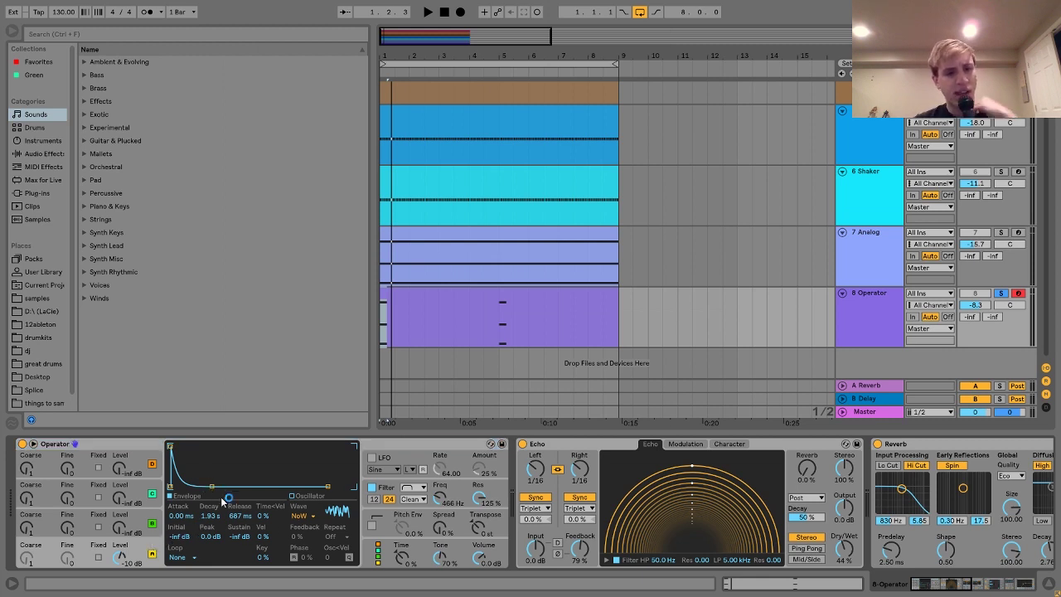
- Display Operator's filter settings and audition the chord, examining the filter's frequency and resonance
left_click(386, 488)
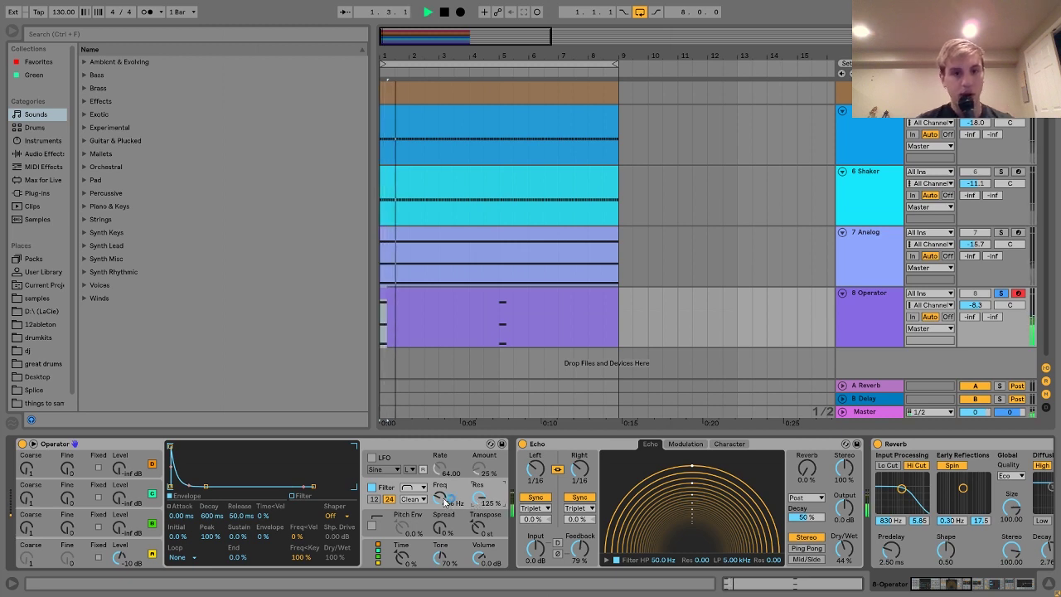
mouse_move(480, 496)
left_mouse_down()
mouse_move(480, 473)
mouse_move(483, 497)
left_mouse_up()
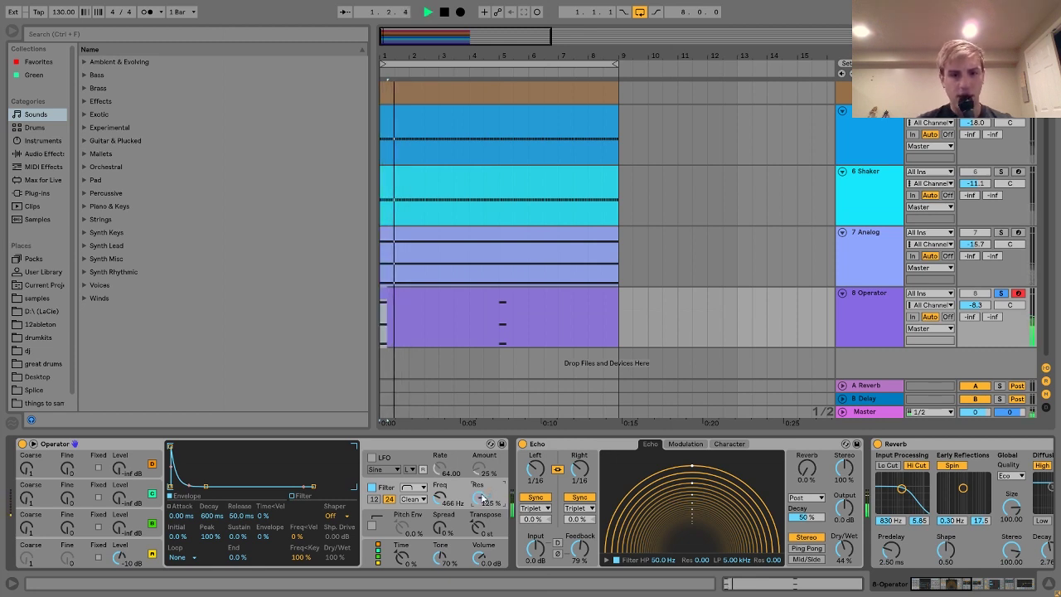
key("space")
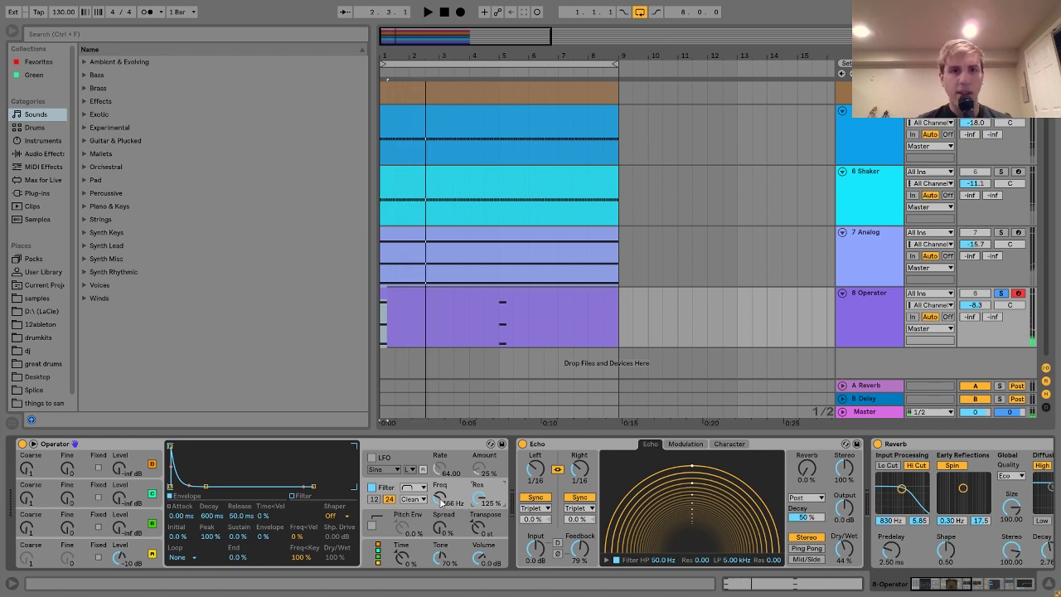
- Examine the automation and Play By Key options for Operator's filter frequency, leaving them unchosen
right_click(440, 503)
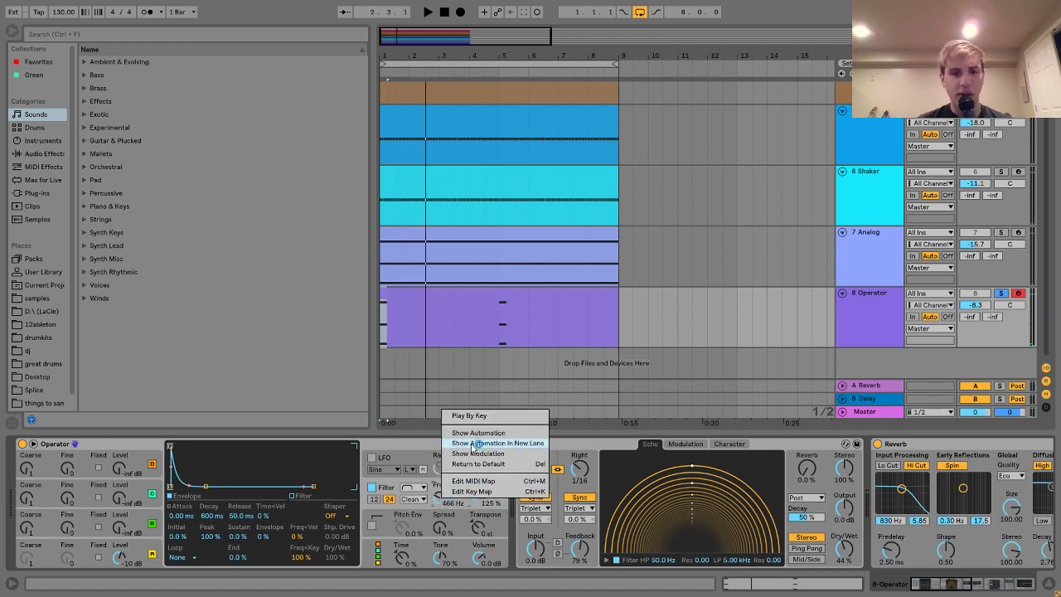
left_click(399, 489)
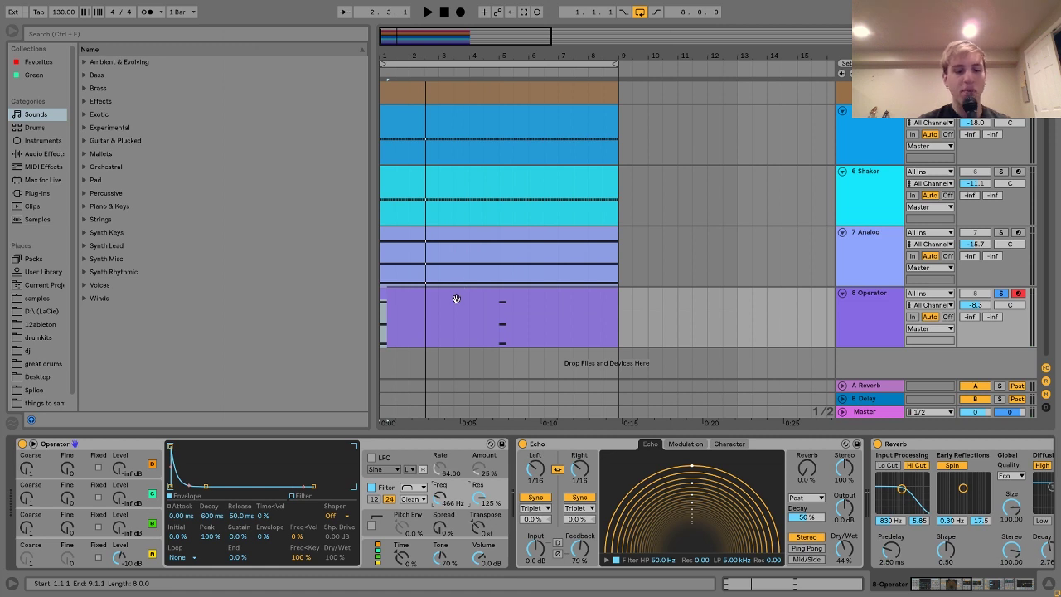
right_click(446, 501)
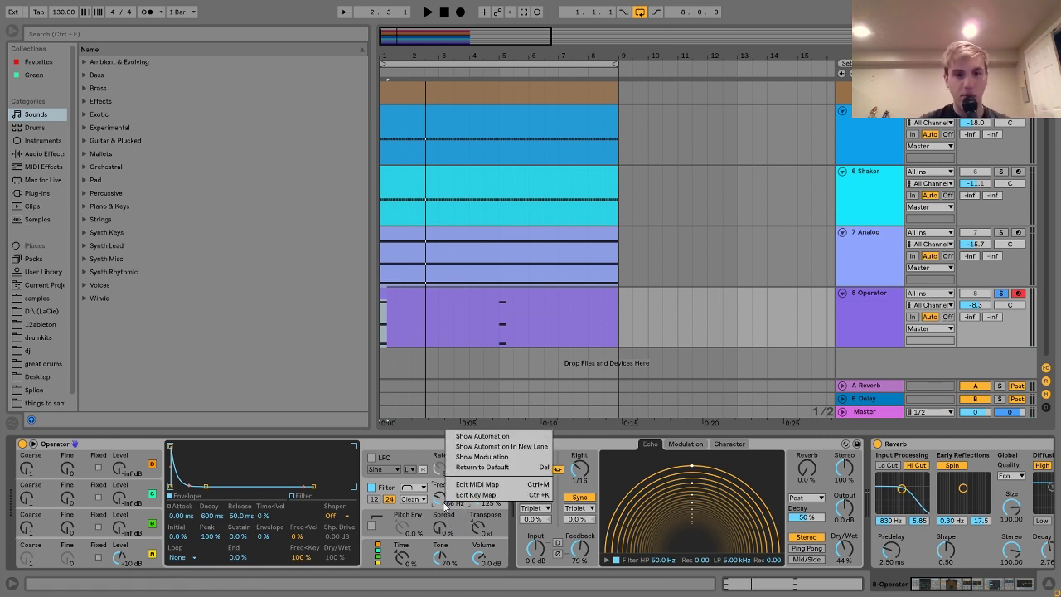
left_click(446, 499)
right_click(446, 500)
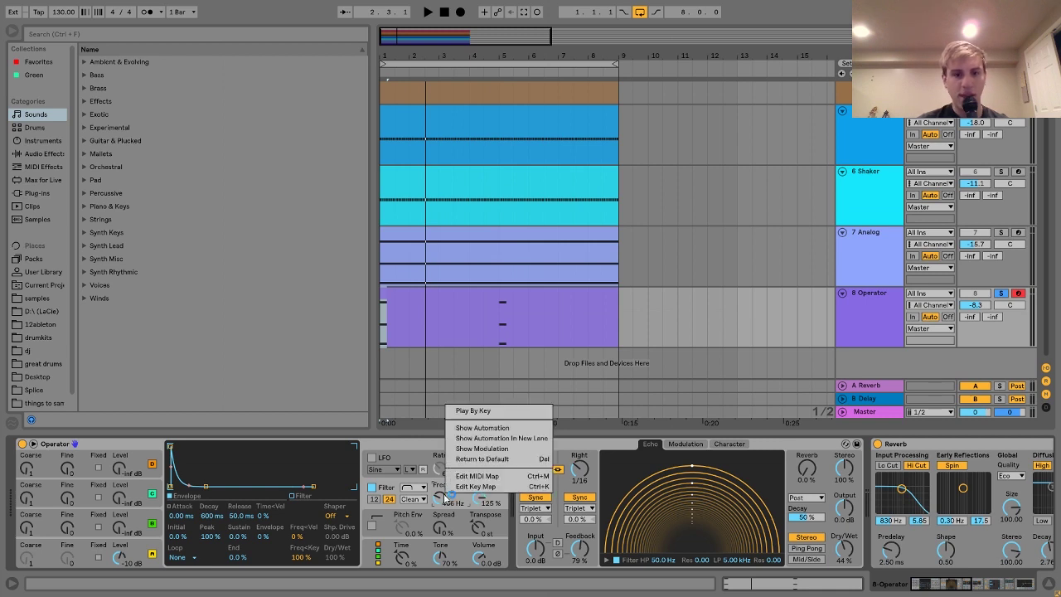
left_click(409, 485)
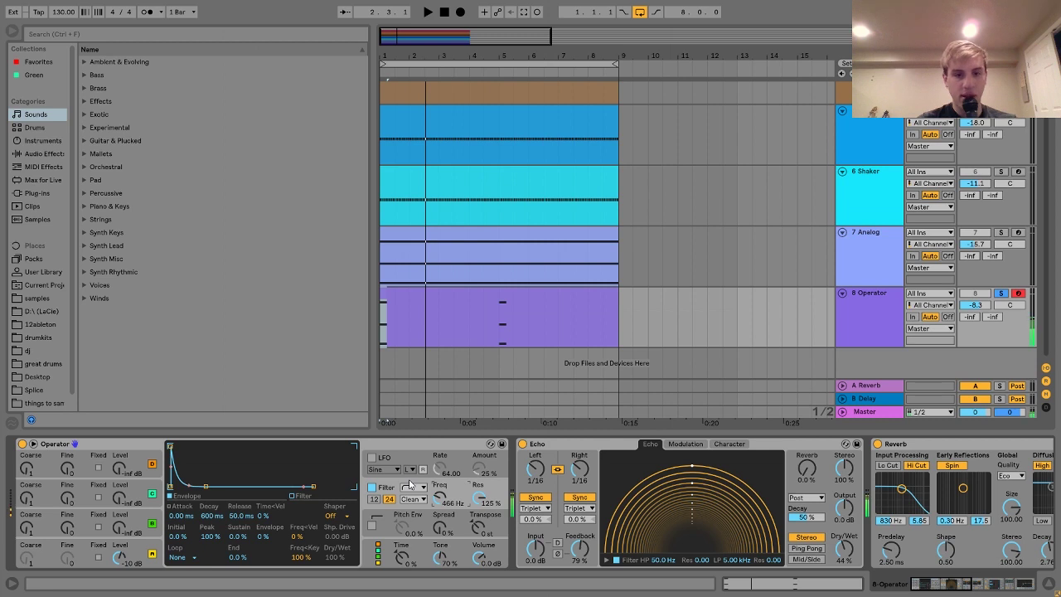
- Audition the Operator chord again and examine the Echo and Reverb that follow it in the device chain
key("x")
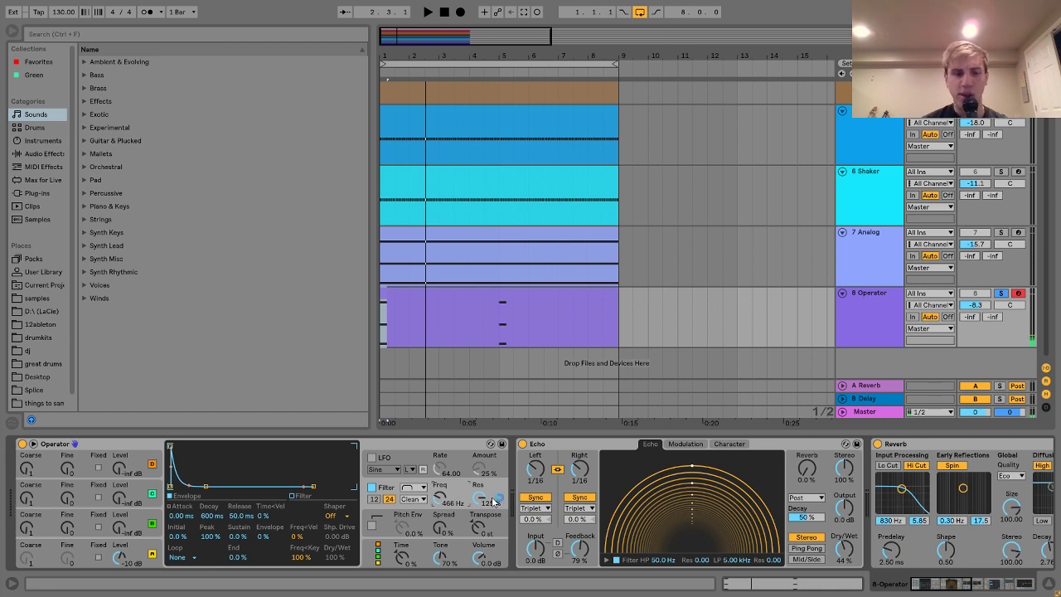
key("space")
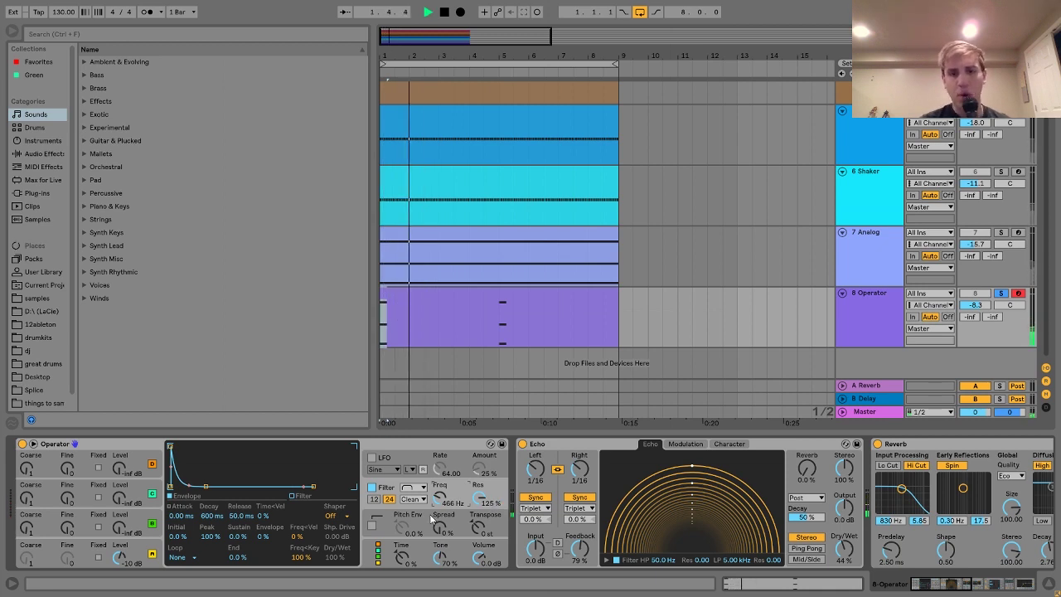
key("space")
scroll(431, 517, "right", 5)
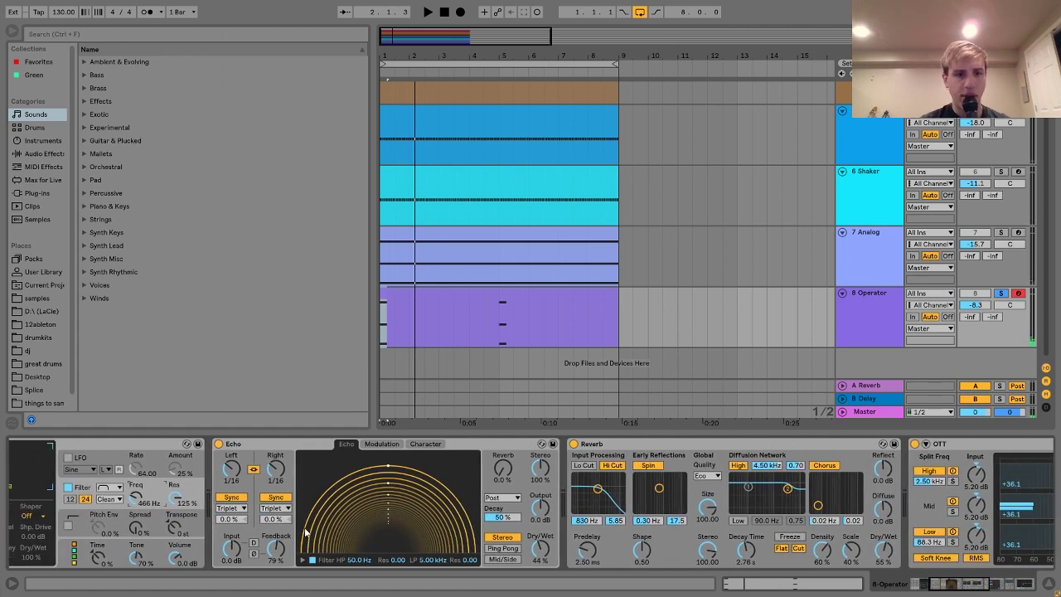
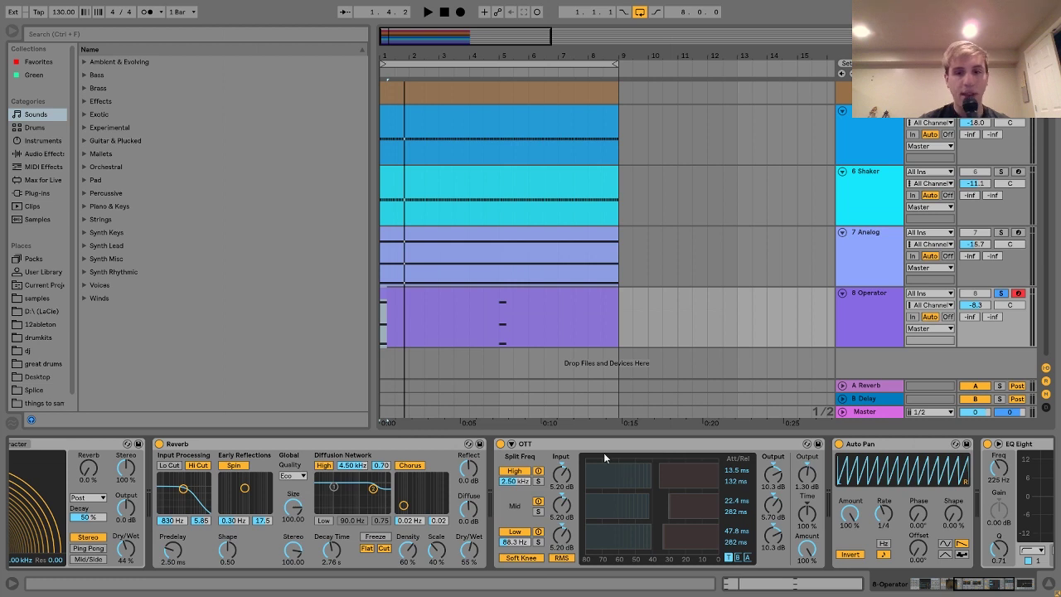
- Select the OTT on the Operator track and audition the chord through it, examining its band input and output levels
left_click(519, 447)
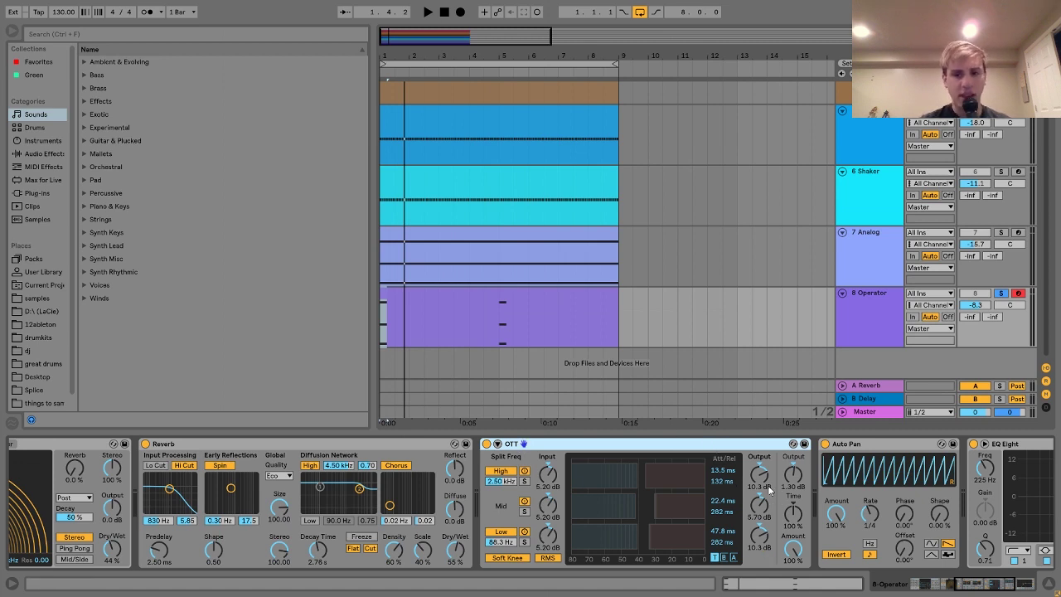
key("space")
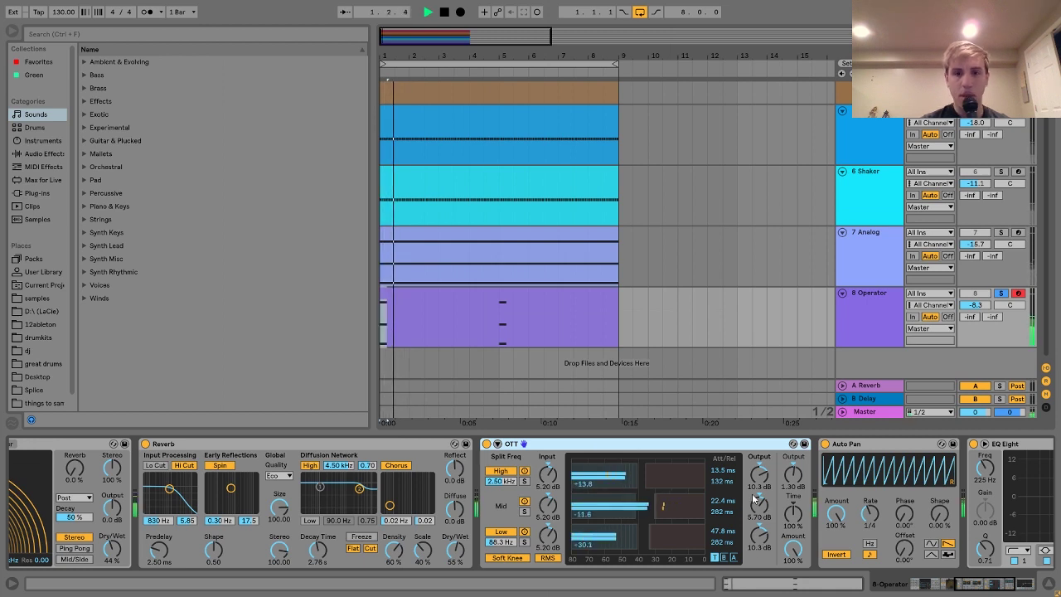
key("space")
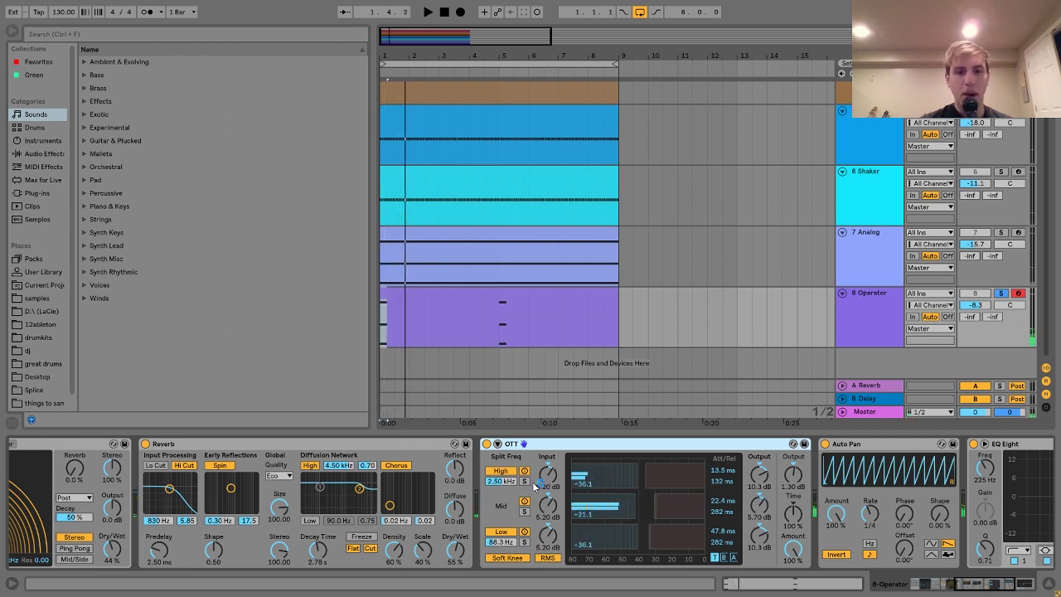
- Bypass the OTT to compare the chord without it, switch it back on, and bring the Auto Pan and EQ Eight into view
left_click(486, 444)
key("space")
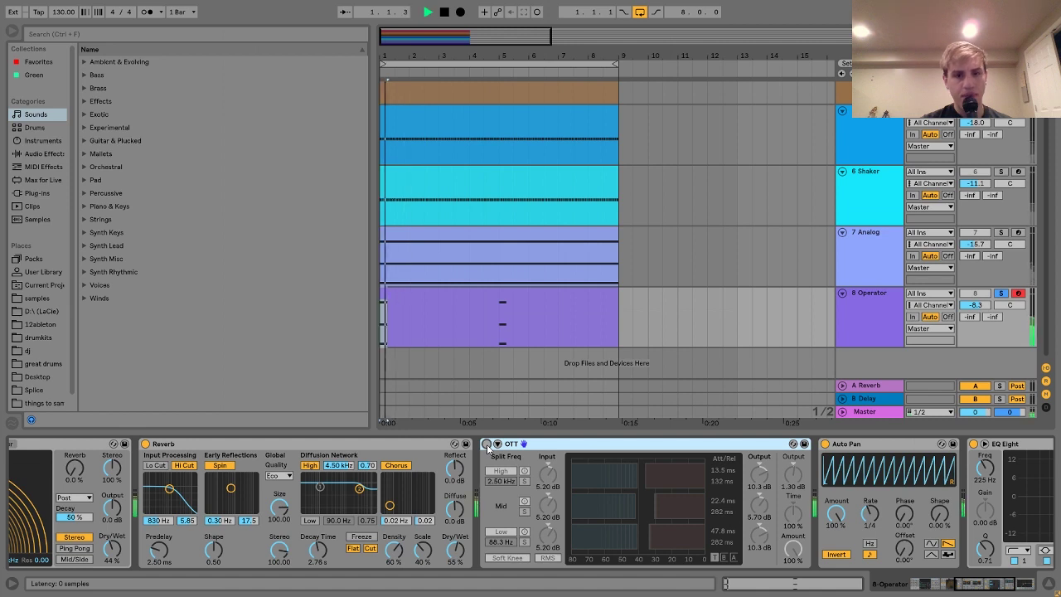
left_click(486, 445)
key("space")
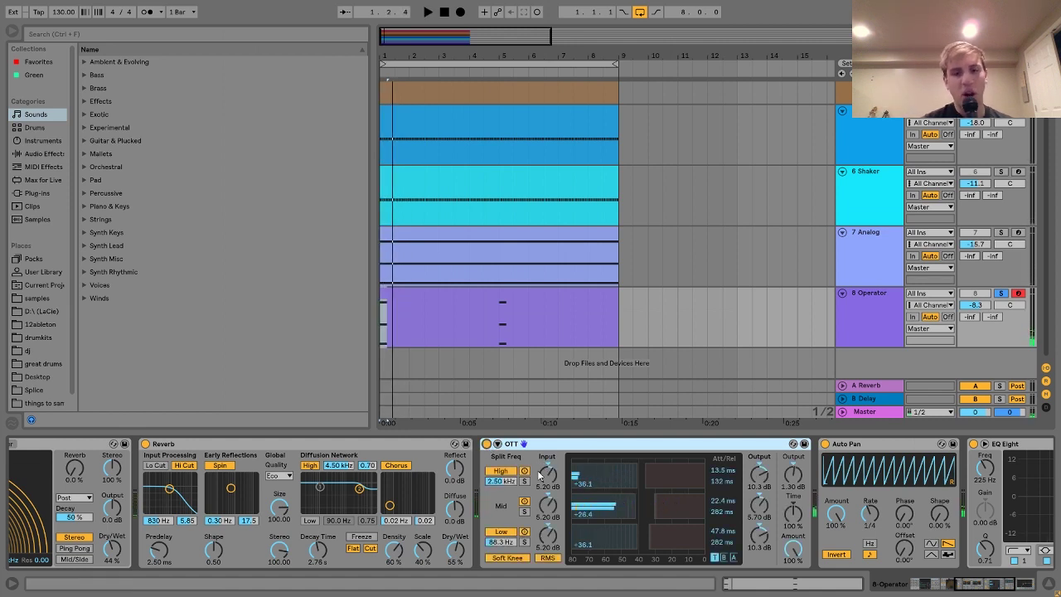
scroll(515, 450, "down", 5)
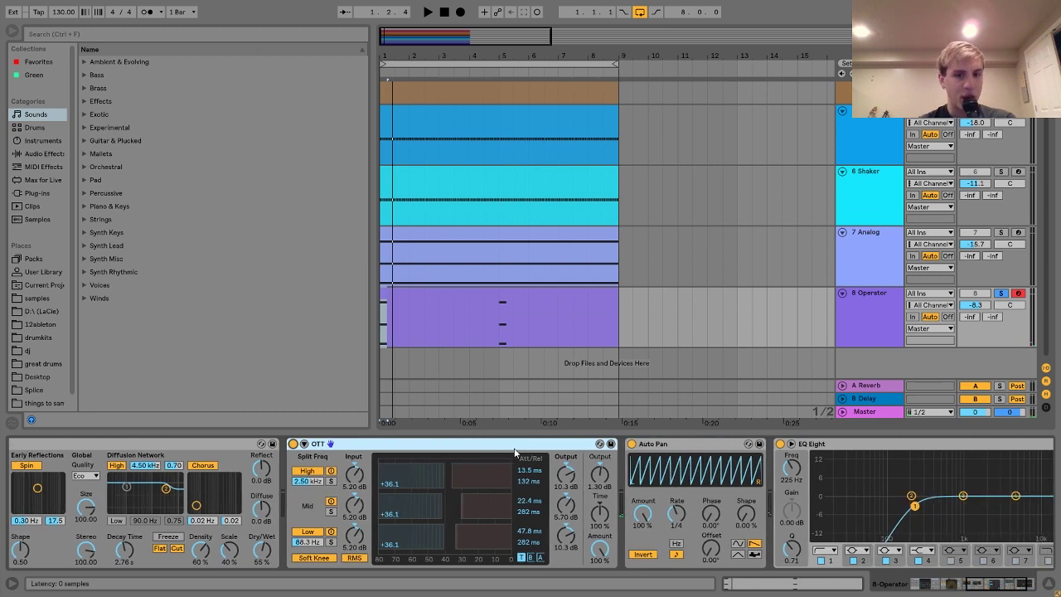
scroll(514, 451, "up", 2)
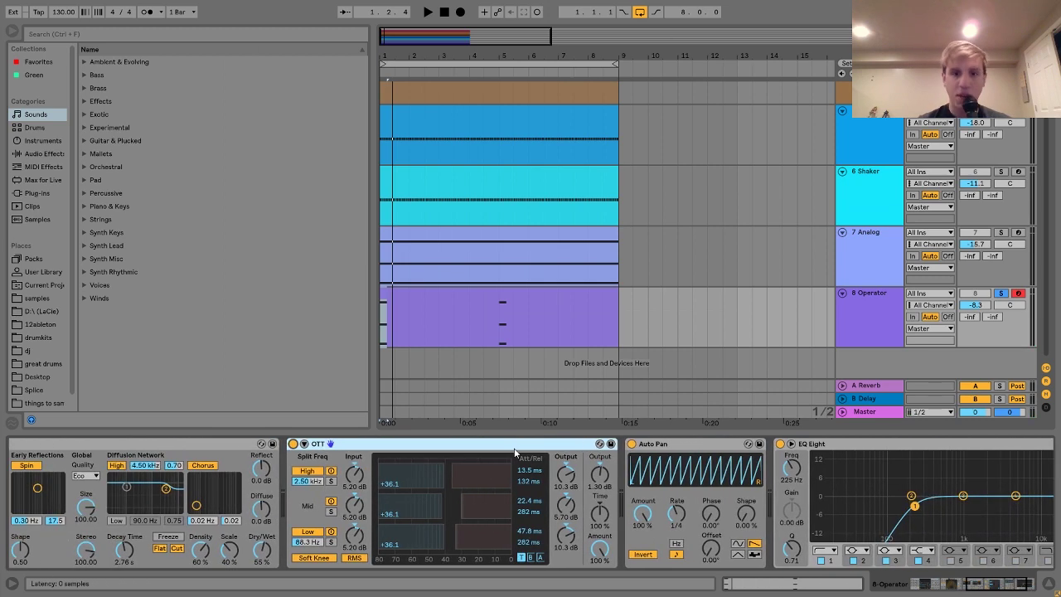
- Audition the Operator chord with the OTT bypassed and again with it re-enabled, and examine the Auto Pan and EQ Eight that follow
left_click(293, 444)
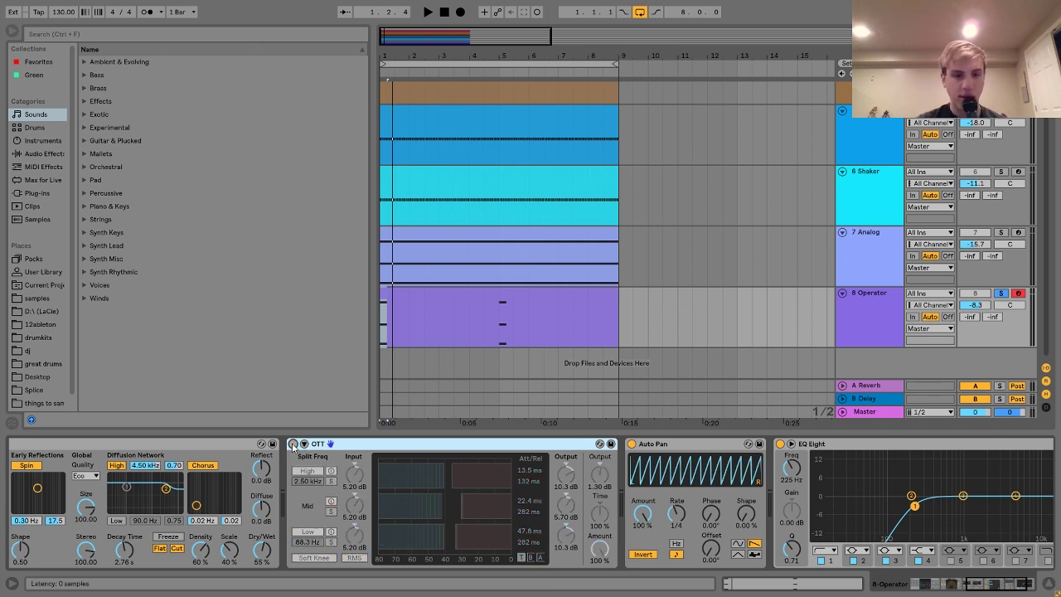
key("space")
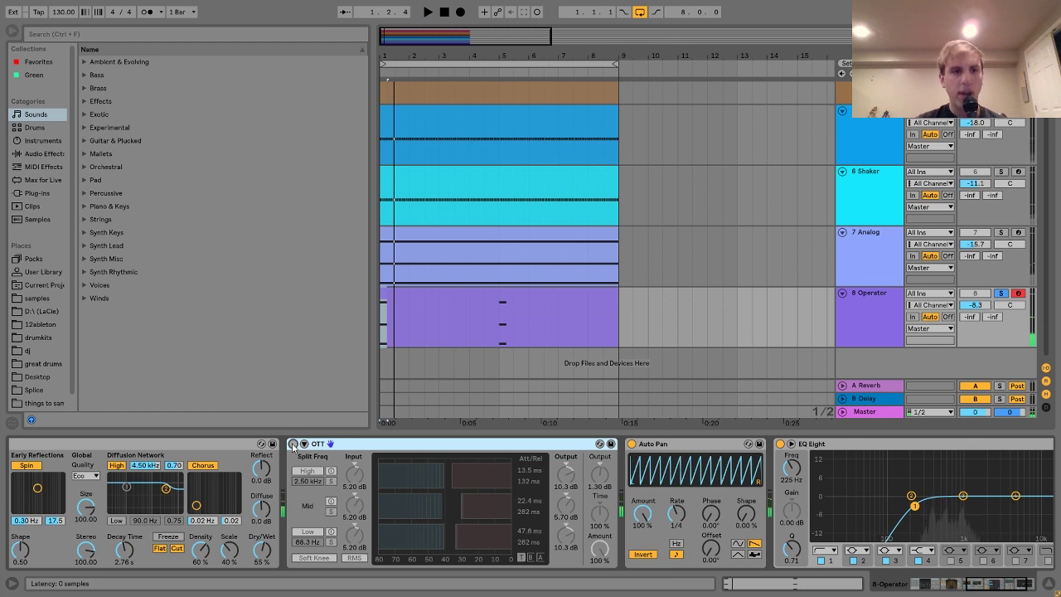
left_click(292, 445)
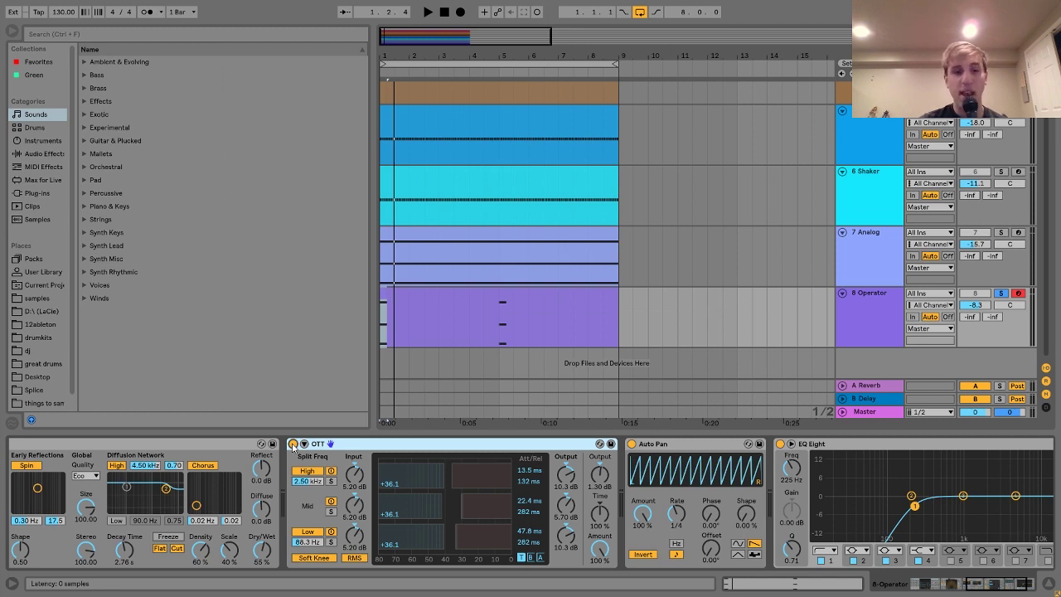
key("space")
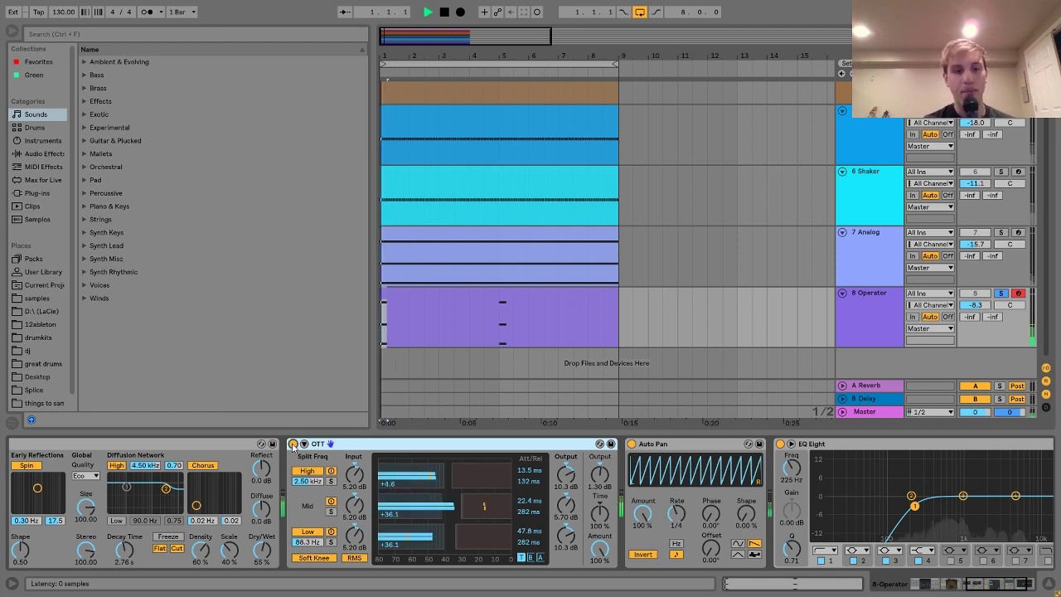
key("space")
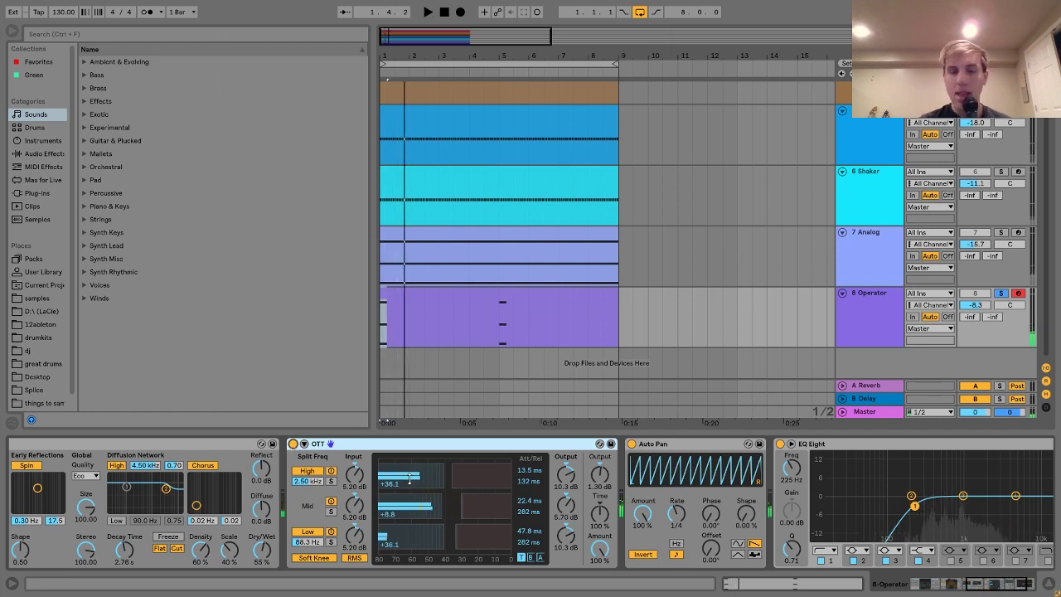
scroll(397, 474, "right", 3)
left_click(410, 479)
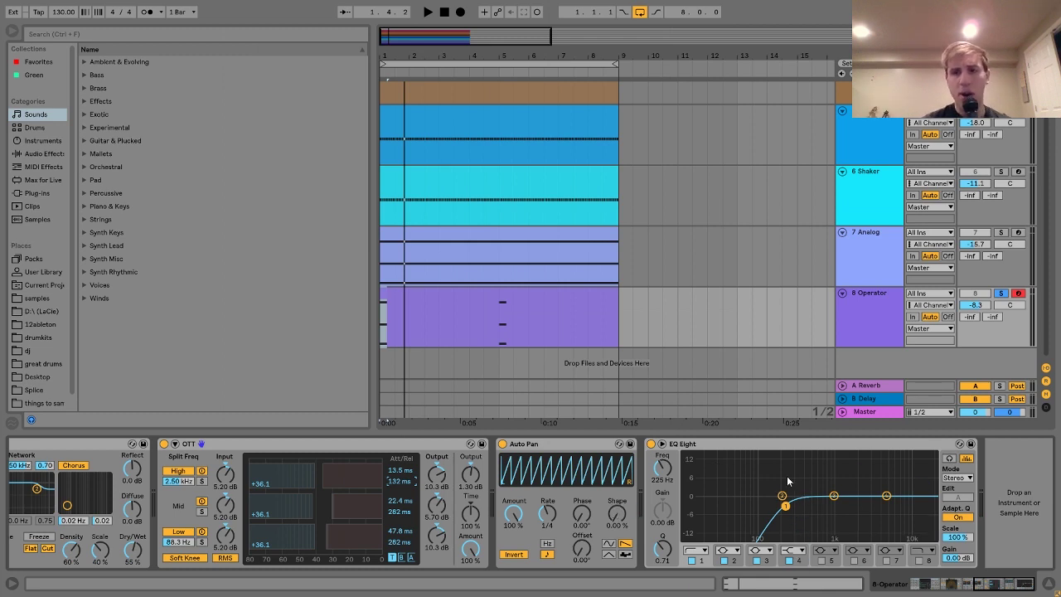
- Take the 8 Operator track out of solo and select the opening of the group track to show its Saturator
scroll(999, 299, "up", 3)
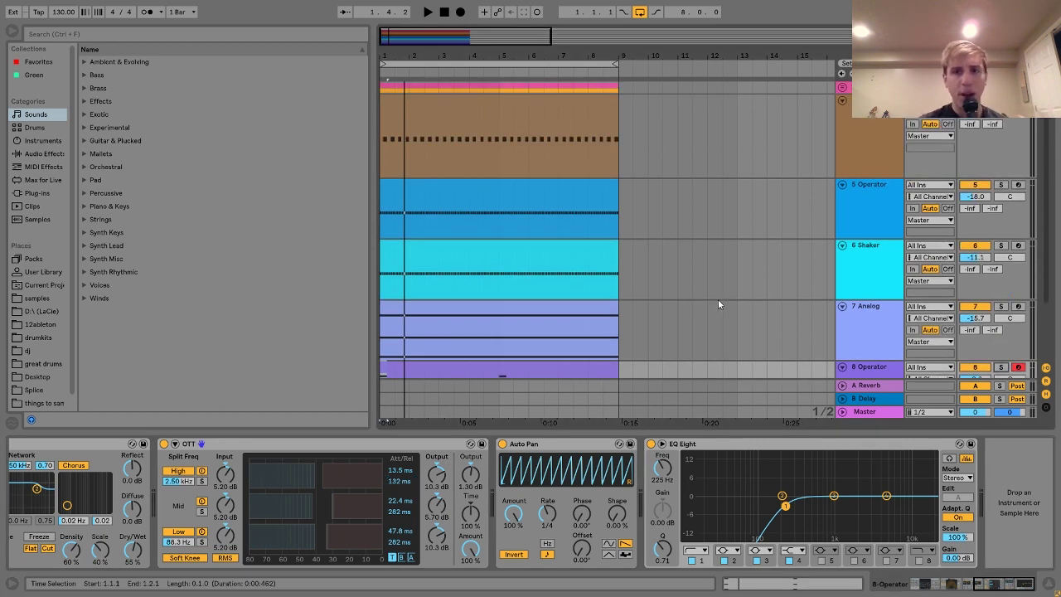
left_click(389, 87)
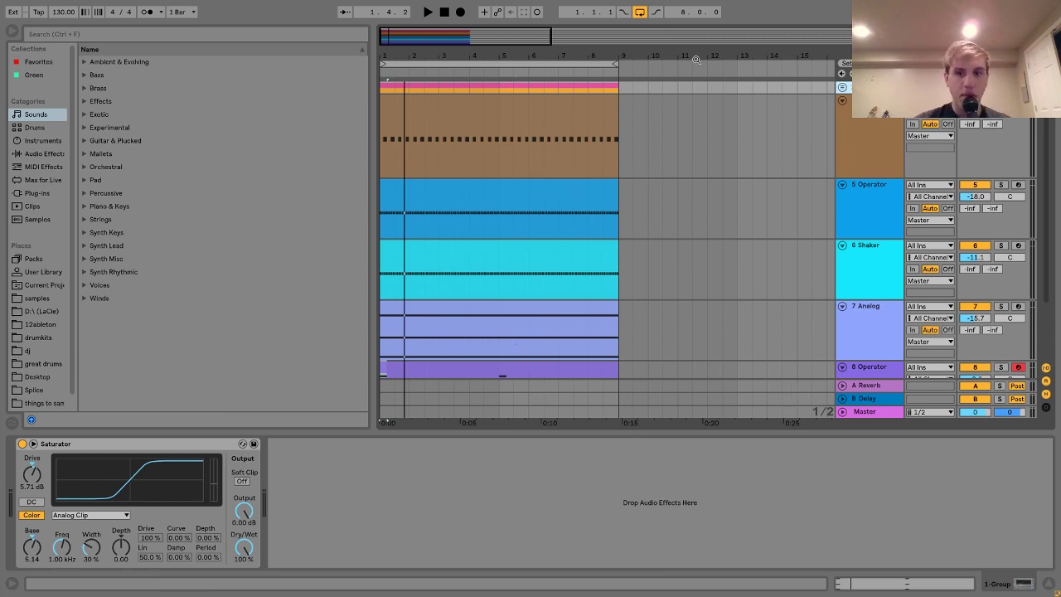
- Fold the 8 Operator track and select the 7 Analog track to show its device chain
scroll(639, 273, "down", 3)
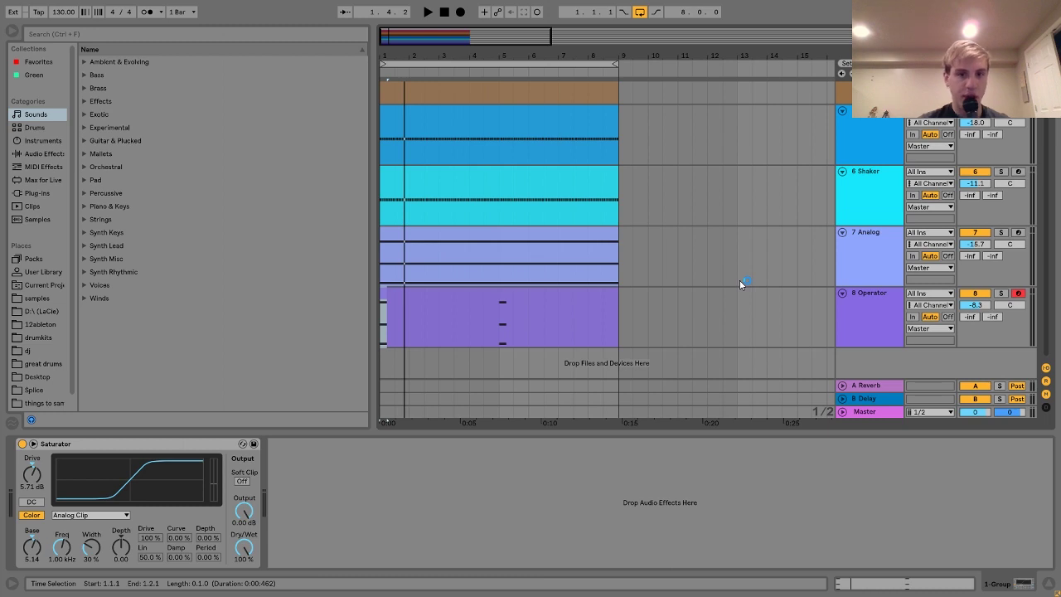
left_click(842, 294)
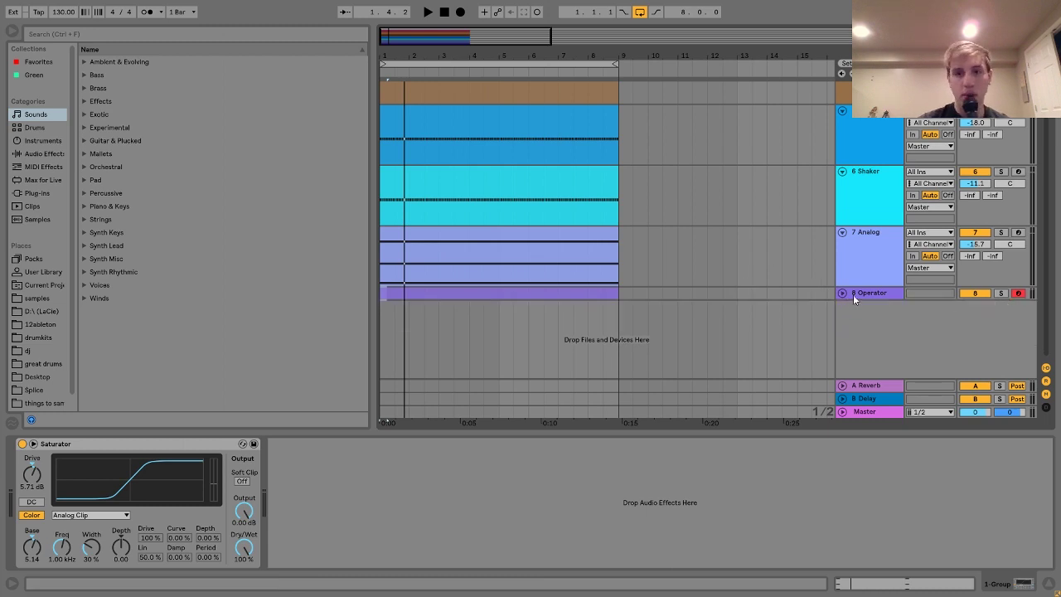
left_click(852, 294)
left_click(854, 267)
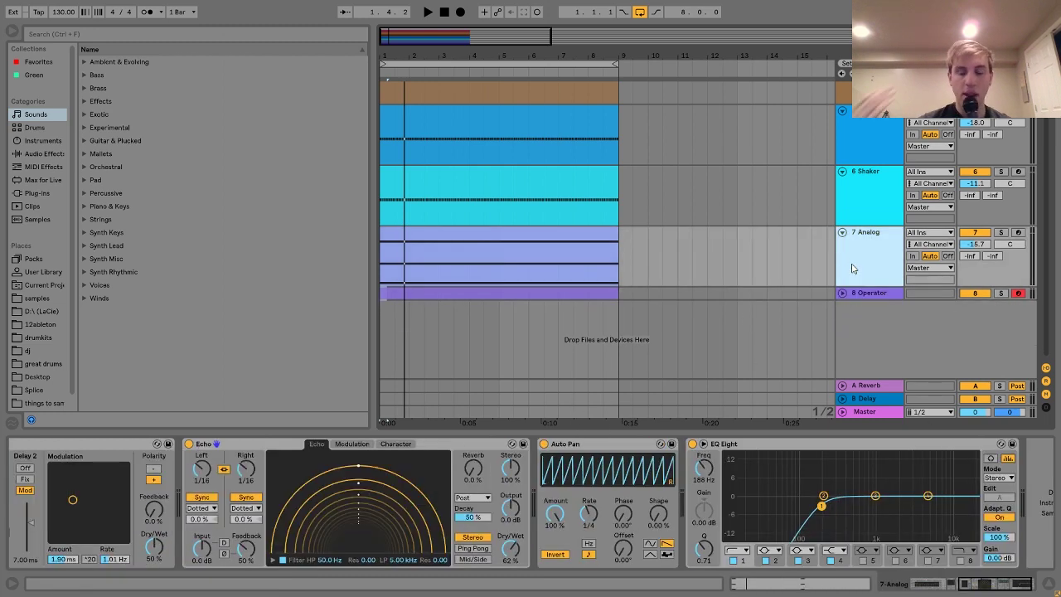